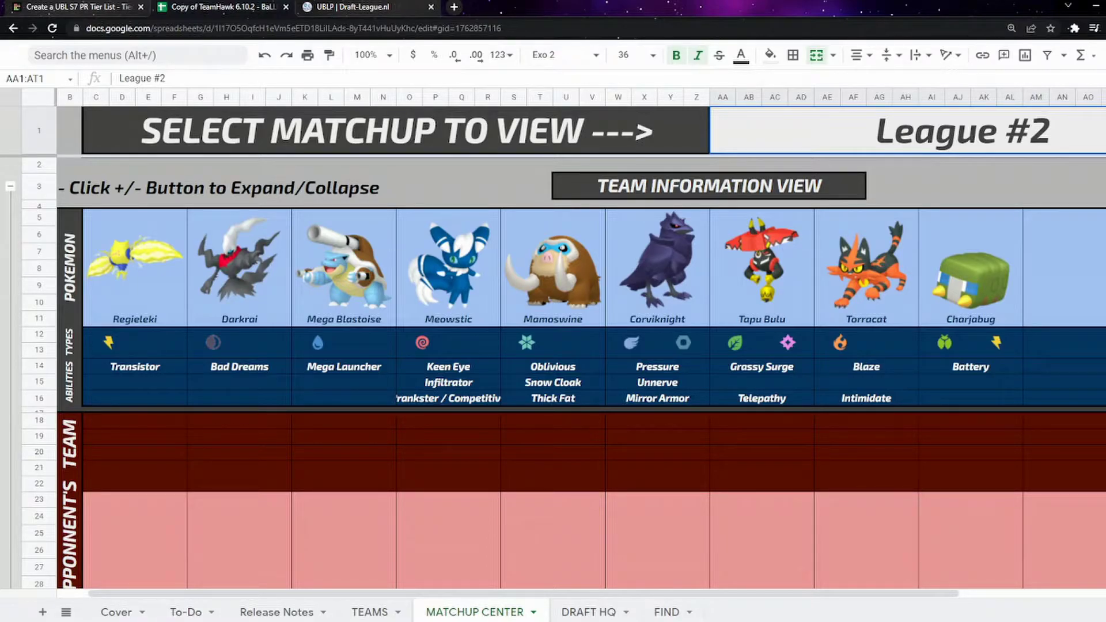
- Switch to the TierMaker list and place the Charjabug icon in tier B, after the Ampharos icon
{"action": "scroll", "coordinate": [553, 374], "scroll_direction": "down", "scroll_amount": 1}
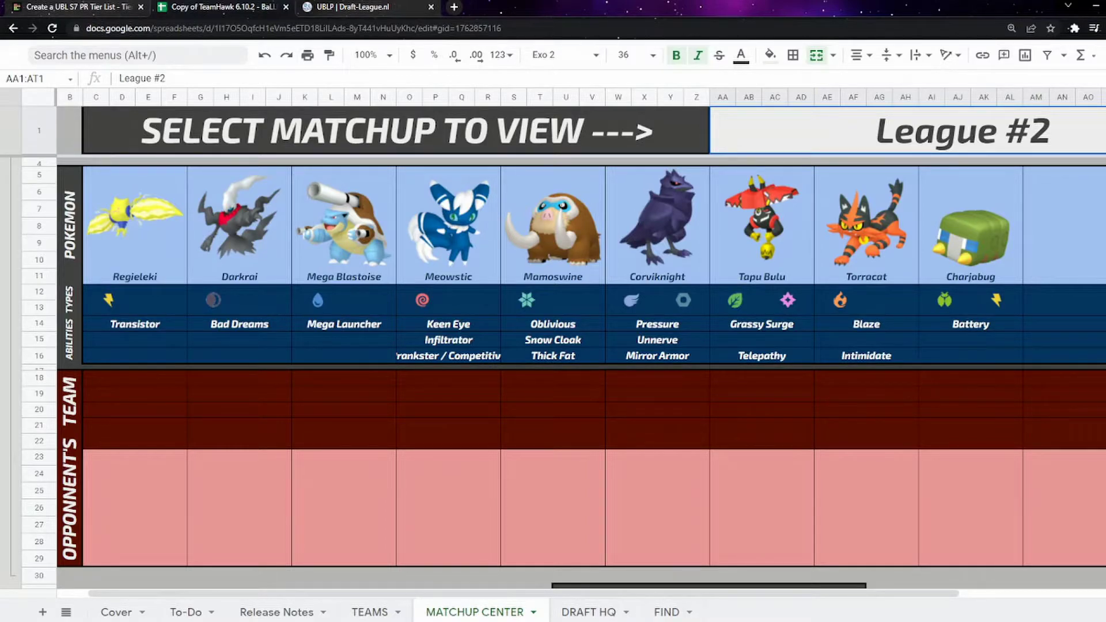
{"action": "key", "text": "ctrl+shift+Tab"}
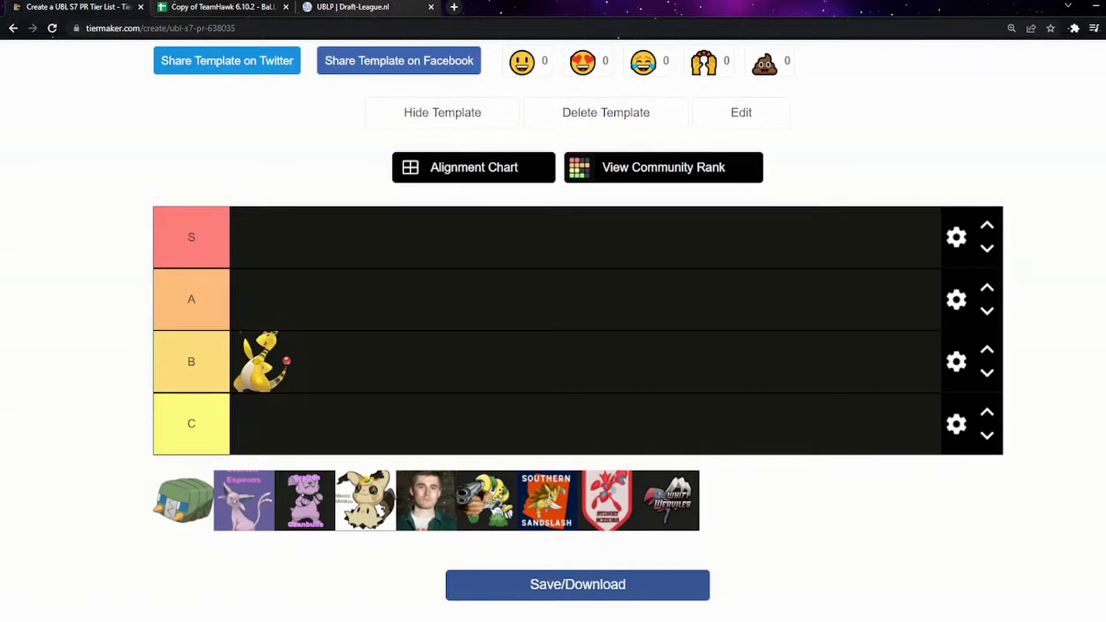
{"action": "left_click_drag", "start_coordinate": [183, 500], "coordinate": [357, 363]}
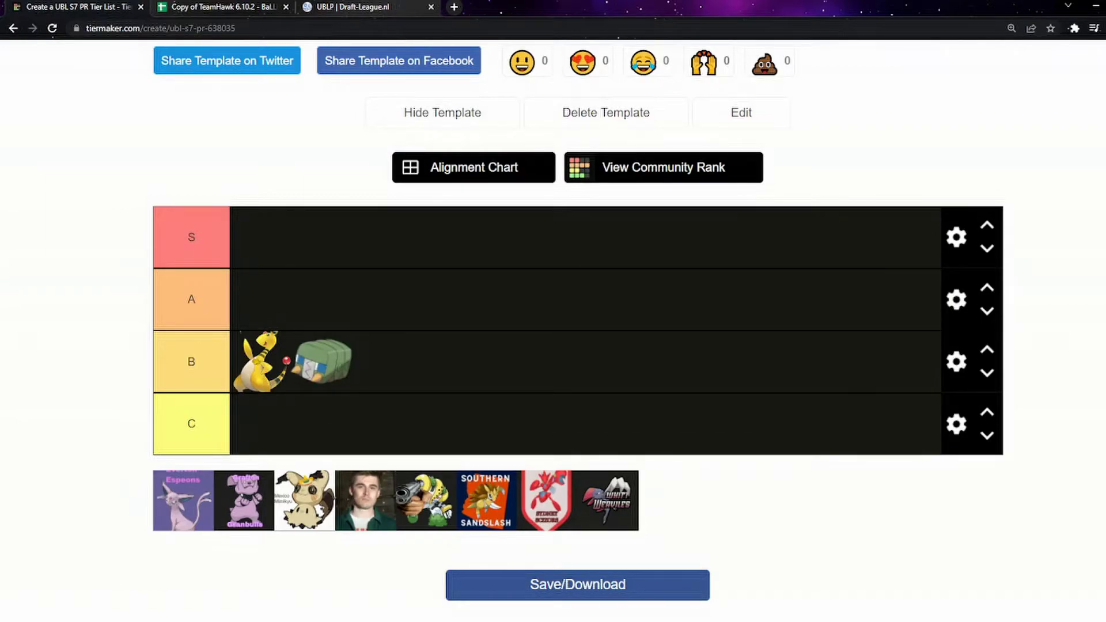
- Return to the team spreadsheet and set the matchup to view to League #3
{"action": "key", "text": "ctrl+Tab"}
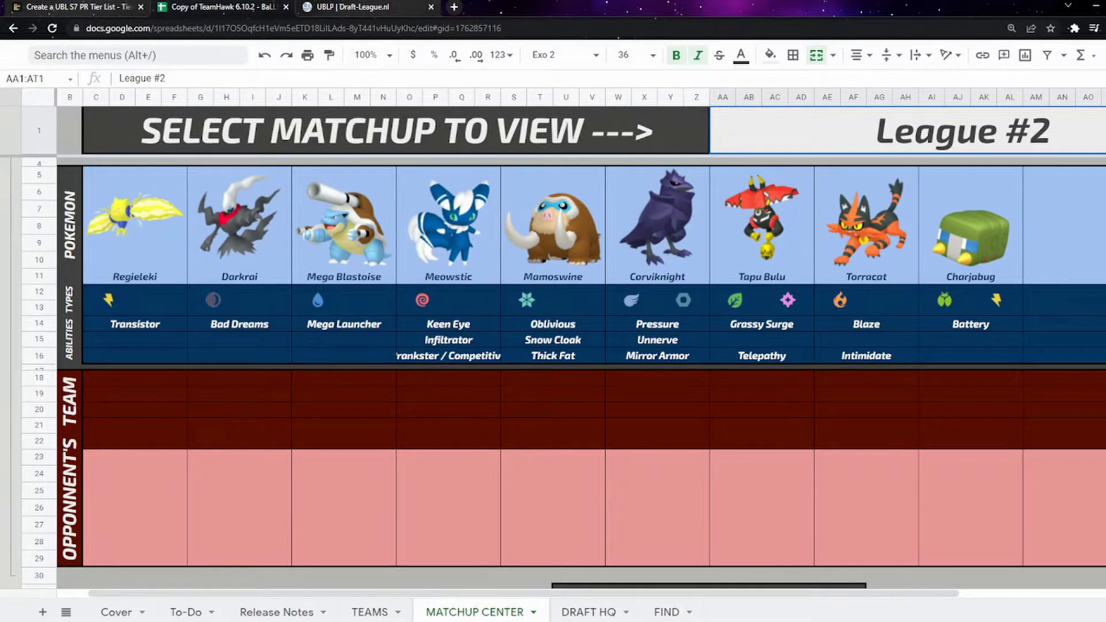
{"action": "scroll", "coordinate": [553, 346], "scroll_direction": "right", "scroll_amount": 3}
{"action": "key", "text": "Return"}
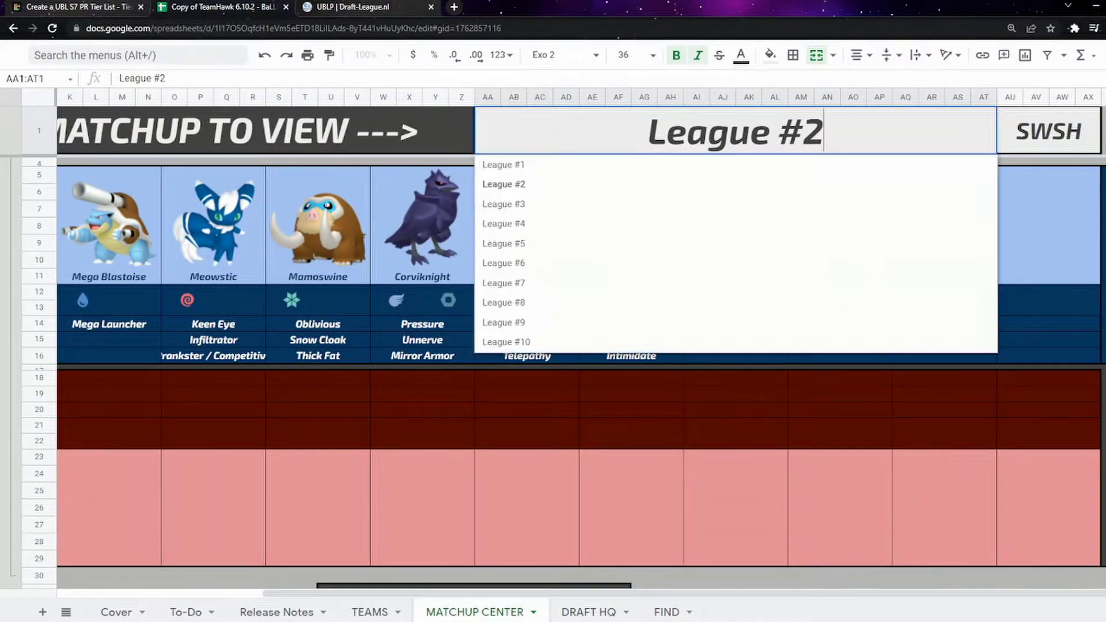
{"action": "key", "text": "Down"}
{"action": "key", "text": "Return"}
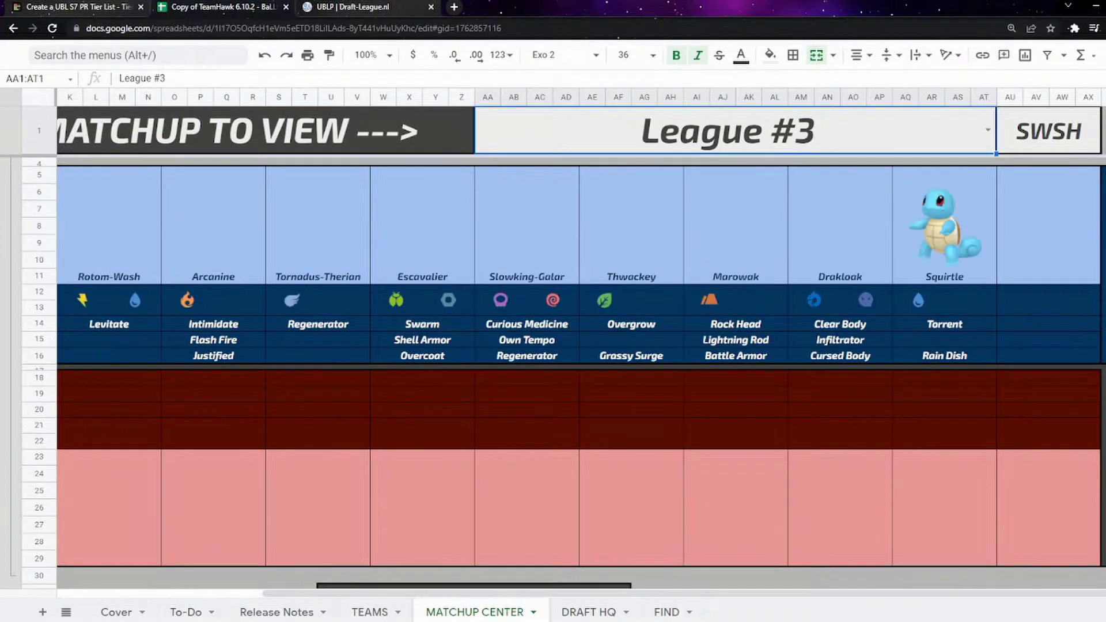
- Examine the League #3 roster from Grimmsnarl to Squirtle, including each Pokémon's types and abilities
{"action": "scroll", "coordinate": [553, 345], "scroll_direction": "left", "scroll_amount": 3}
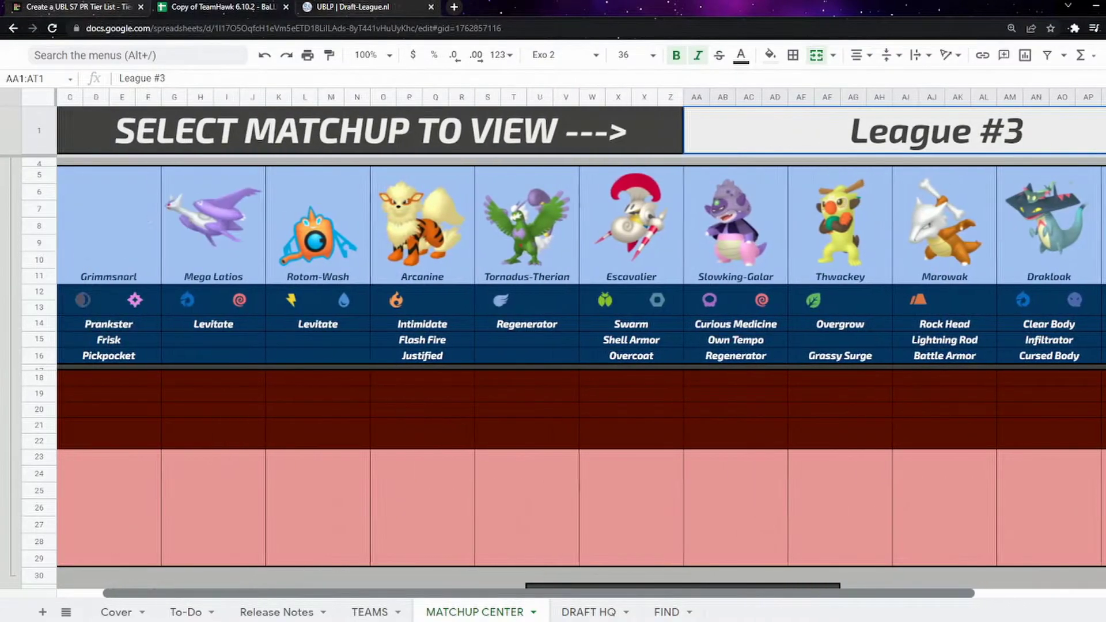
{"action": "scroll", "coordinate": [553, 346], "scroll_direction": "right", "scroll_amount": 1}
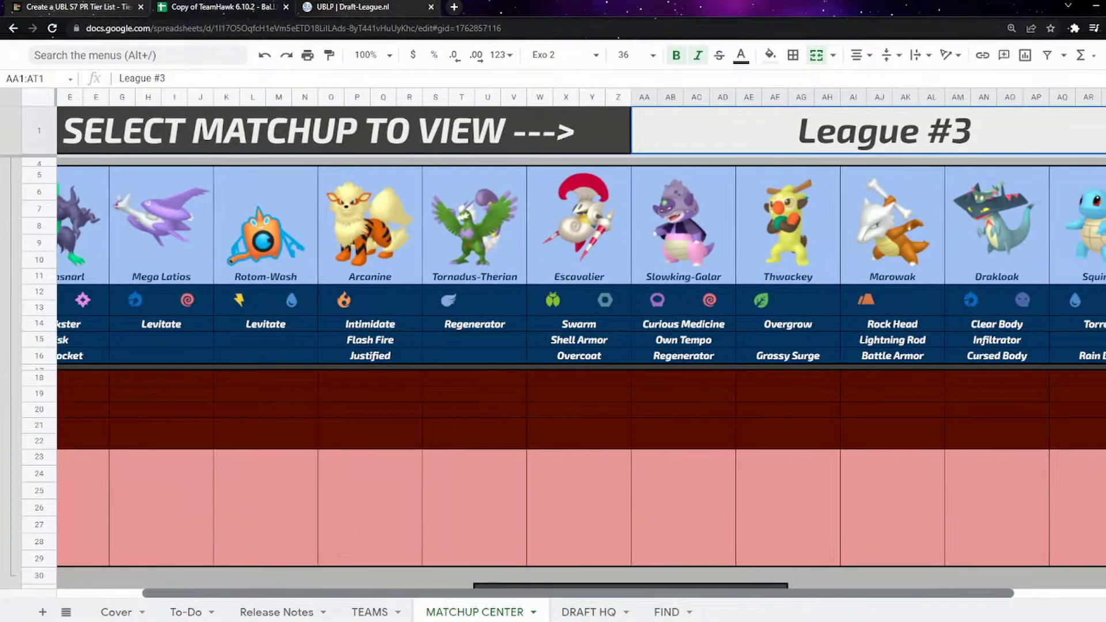
{"action": "scroll", "coordinate": [553, 346], "scroll_direction": "left", "scroll_amount": 1}
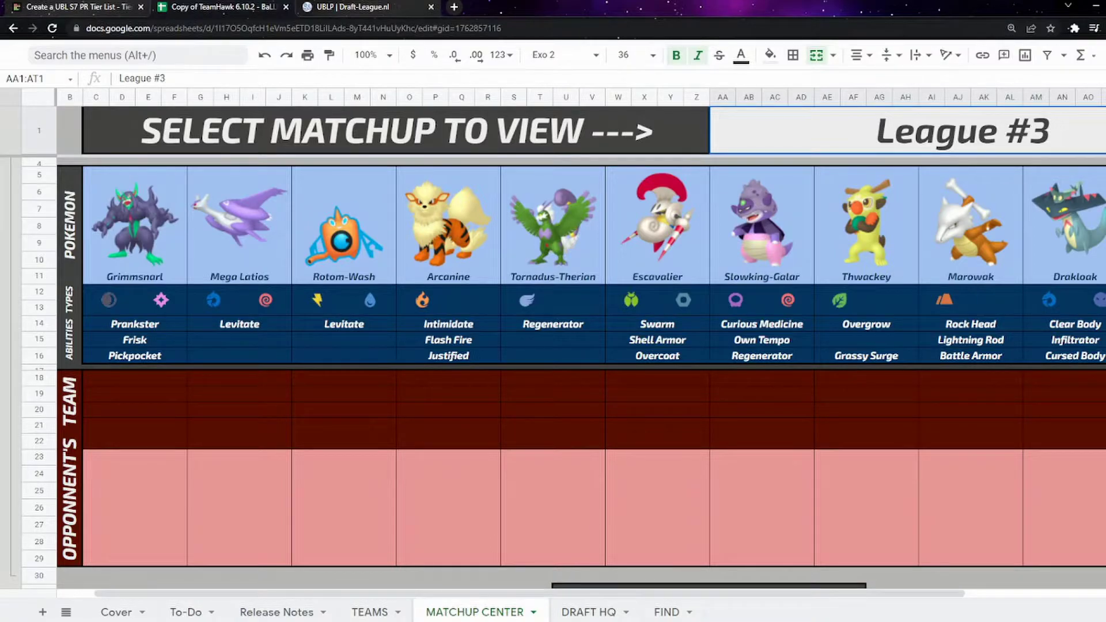
{"action": "scroll", "coordinate": [581, 342], "scroll_direction": "right", "scroll_amount": 3}
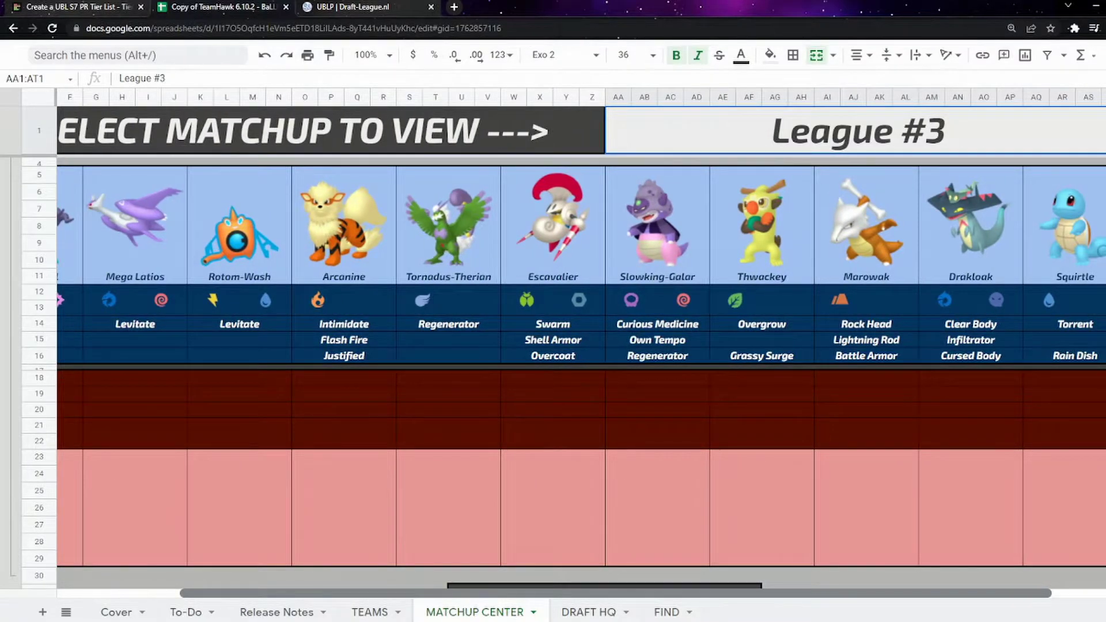
{"action": "scroll", "coordinate": [581, 343], "scroll_direction": "left", "scroll_amount": 3}
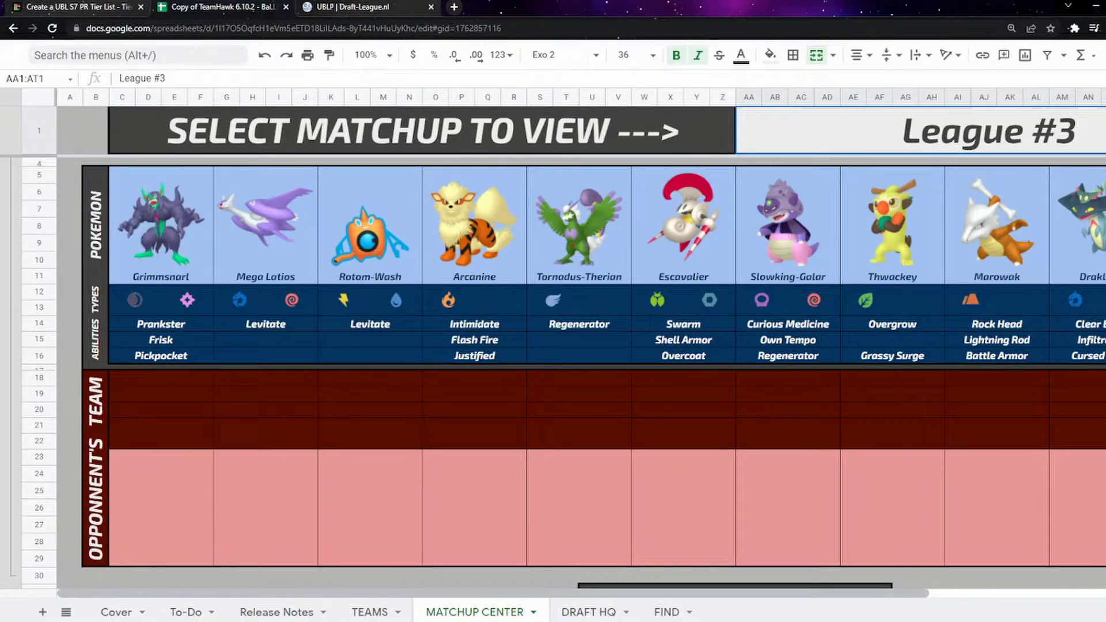
{"action": "scroll", "coordinate": [581, 343], "scroll_direction": "right", "scroll_amount": 4}
{"action": "scroll", "coordinate": [580, 343], "scroll_direction": "right", "scroll_amount": 2}
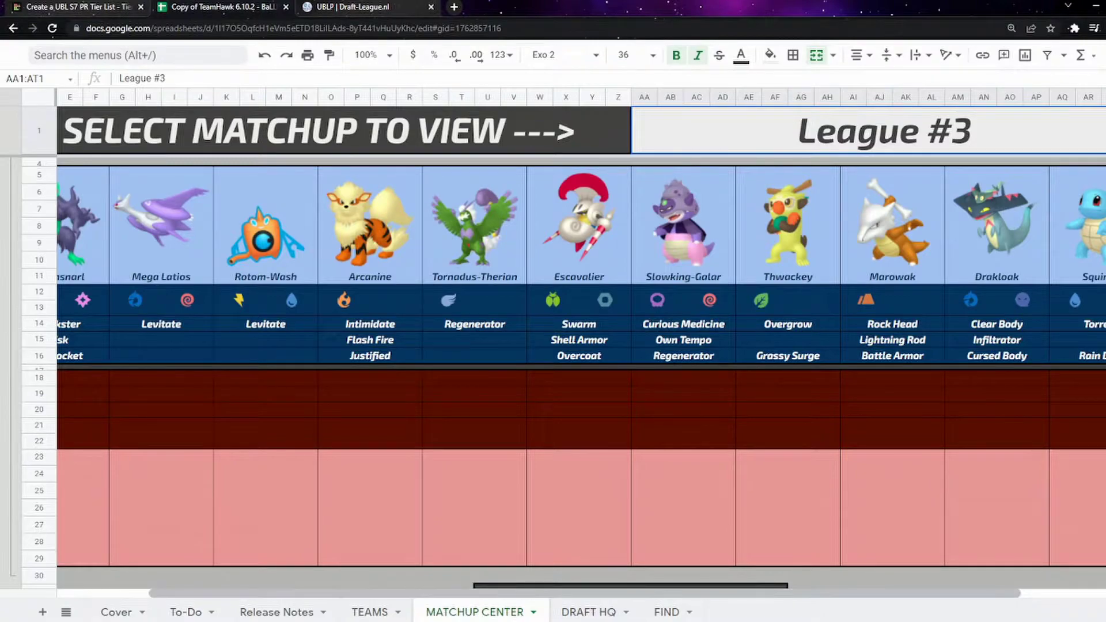
{"action": "scroll", "coordinate": [581, 342], "scroll_direction": "right", "scroll_amount": 2}
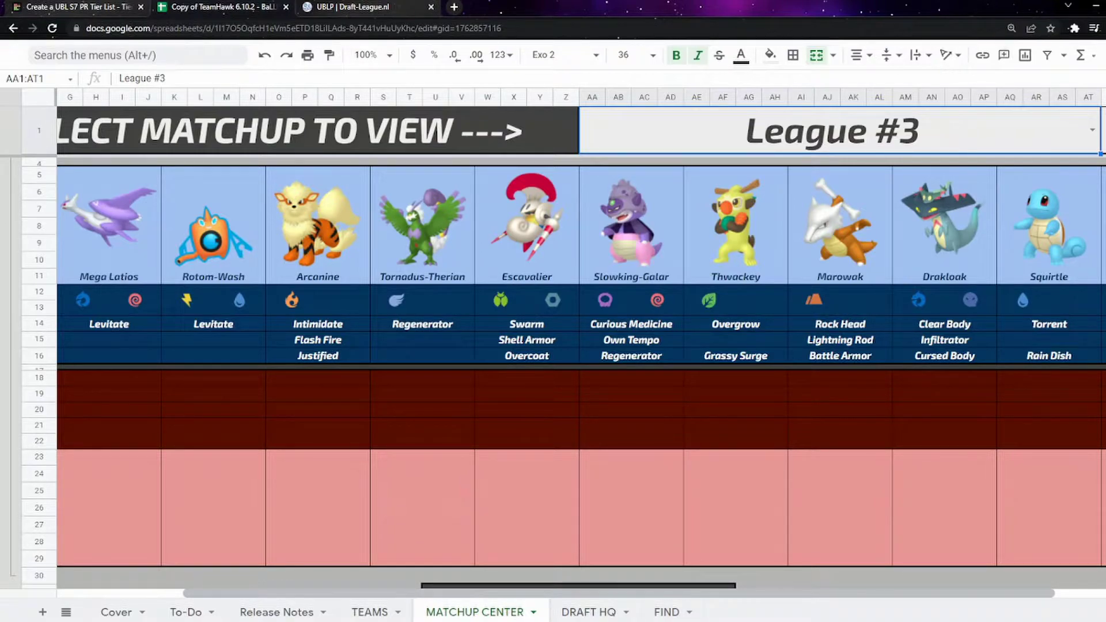
{"action": "scroll", "coordinate": [576, 346], "scroll_direction": "left", "scroll_amount": 2}
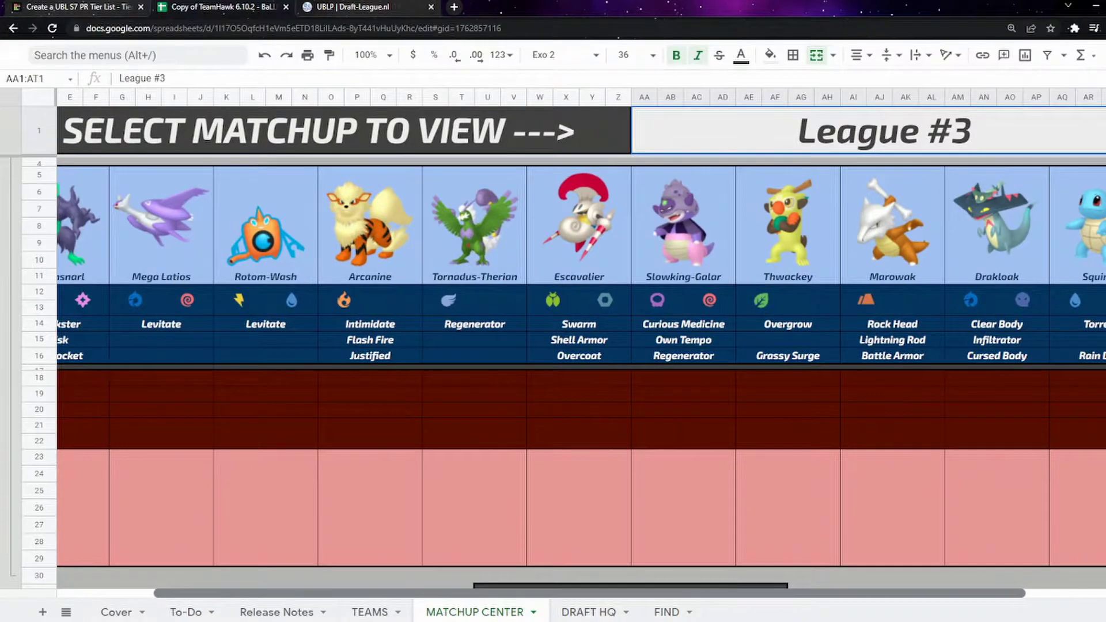
{"action": "scroll", "coordinate": [576, 346], "scroll_direction": "left", "scroll_amount": 2}
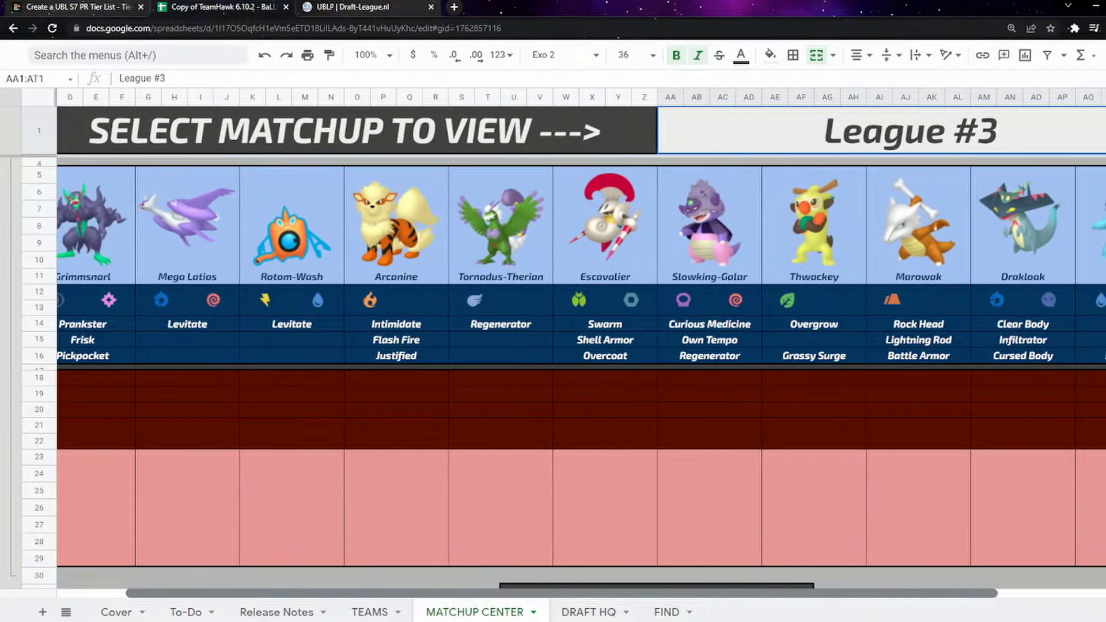
{"action": "scroll", "coordinate": [576, 346], "scroll_direction": "left", "scroll_amount": 1}
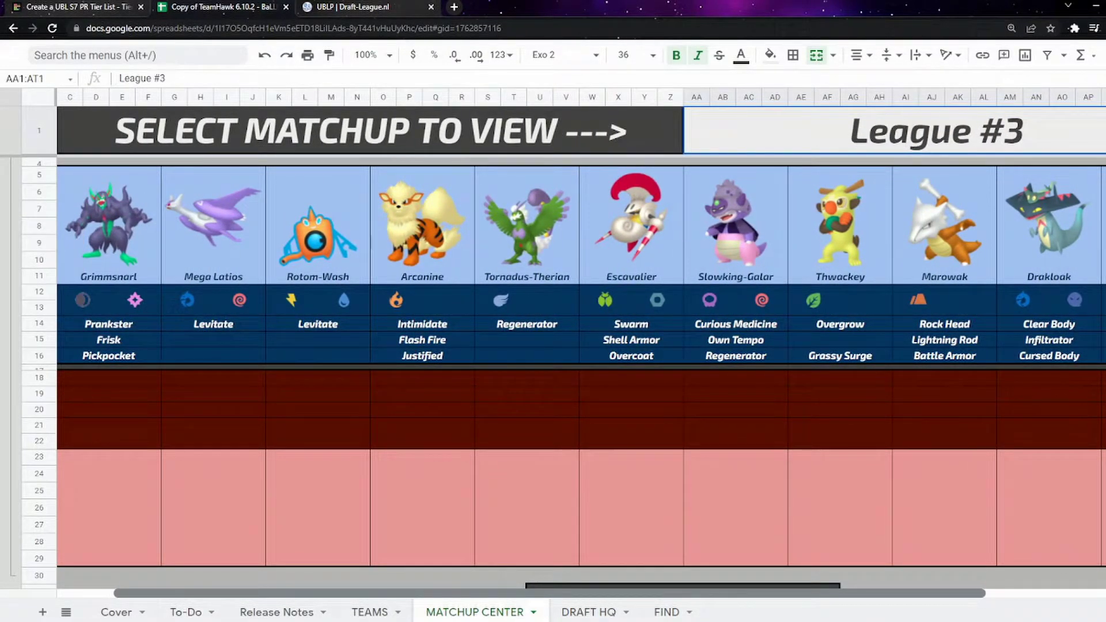
{"action": "scroll", "coordinate": [576, 345], "scroll_direction": "right", "scroll_amount": 2}
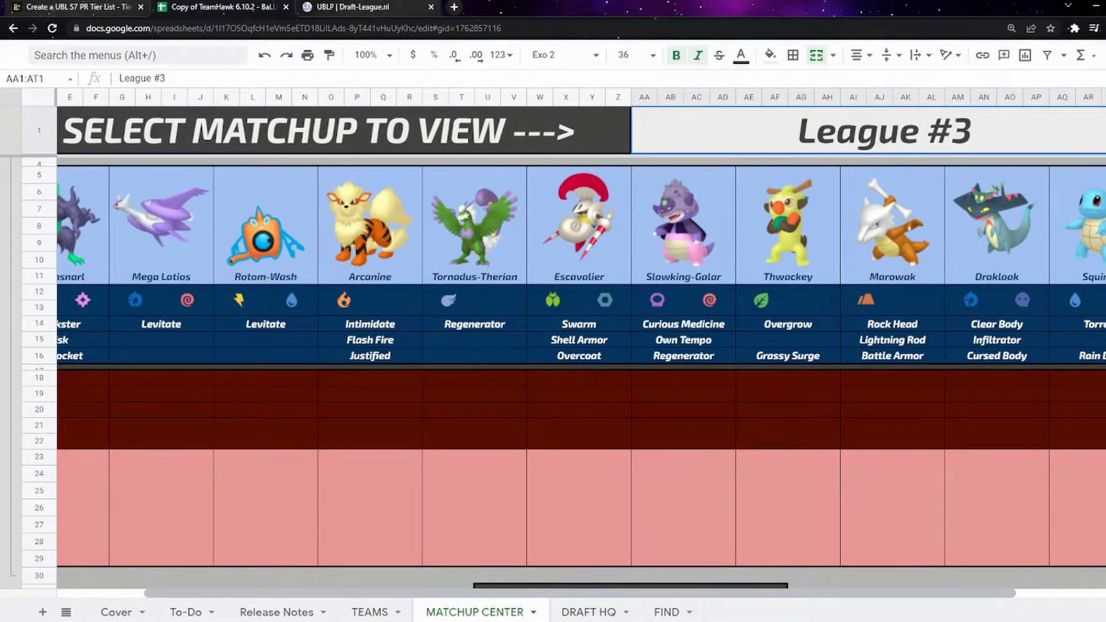
{"action": "scroll", "coordinate": [576, 346], "scroll_direction": "left", "scroll_amount": 2}
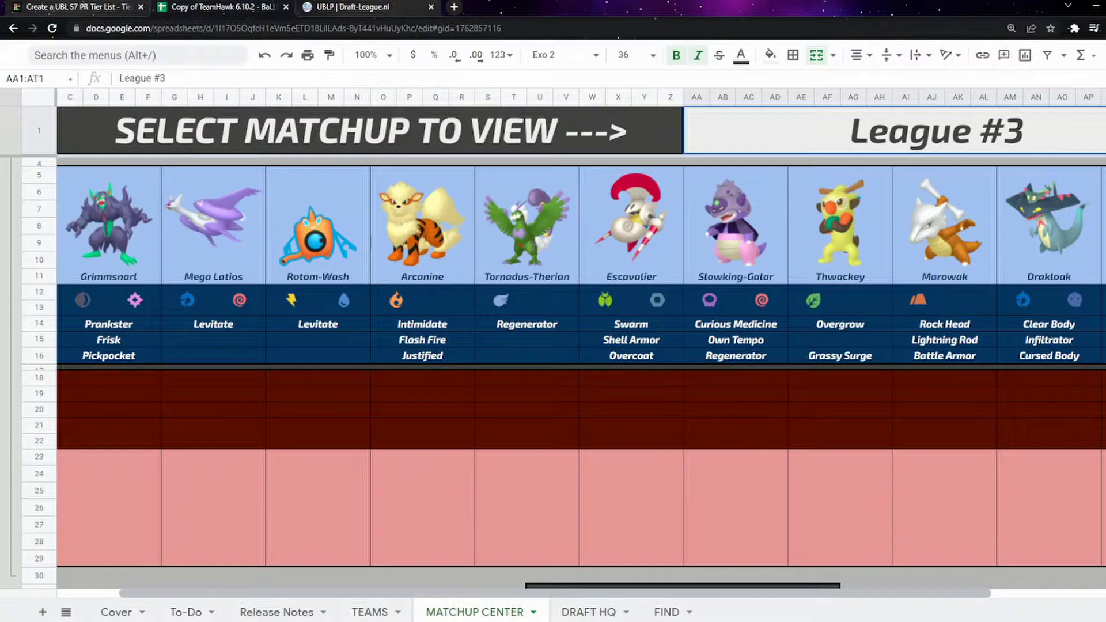
{"action": "scroll", "coordinate": [581, 342], "scroll_direction": "right", "scroll_amount": 2}
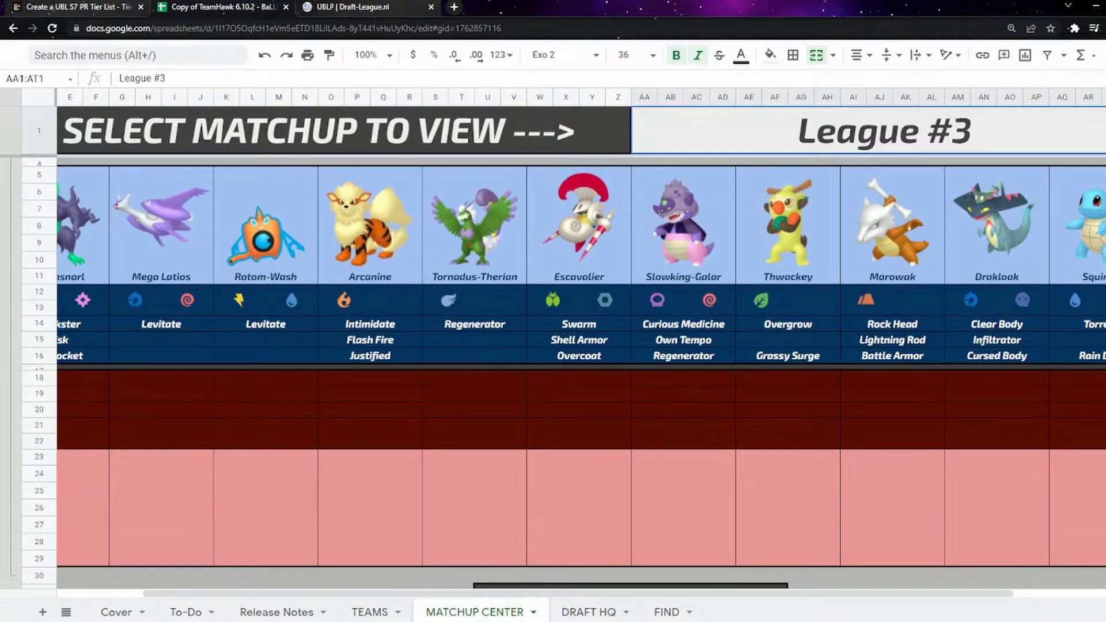
{"action": "scroll", "coordinate": [581, 343], "scroll_direction": "left", "scroll_amount": 4}
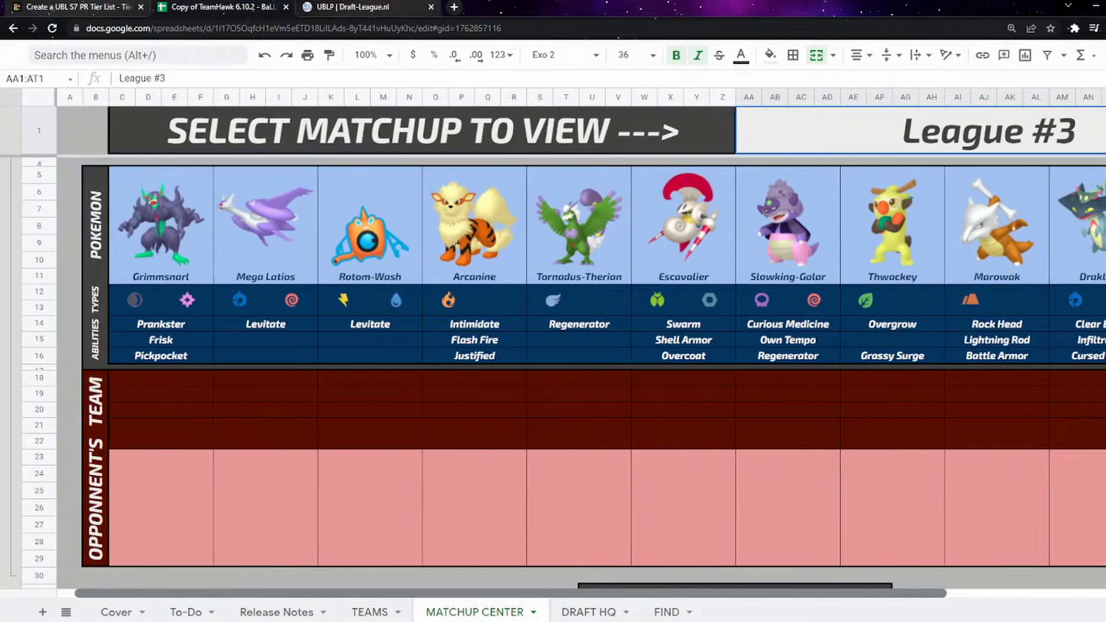
{"action": "scroll", "coordinate": [553, 345], "scroll_direction": "right", "scroll_amount": 1}
- Review the League #3 team's speed tiers, type chart, team stats and hazard options, and return to its roster
{"action": "scroll", "coordinate": [553, 346], "scroll_direction": "down", "scroll_amount": 8}
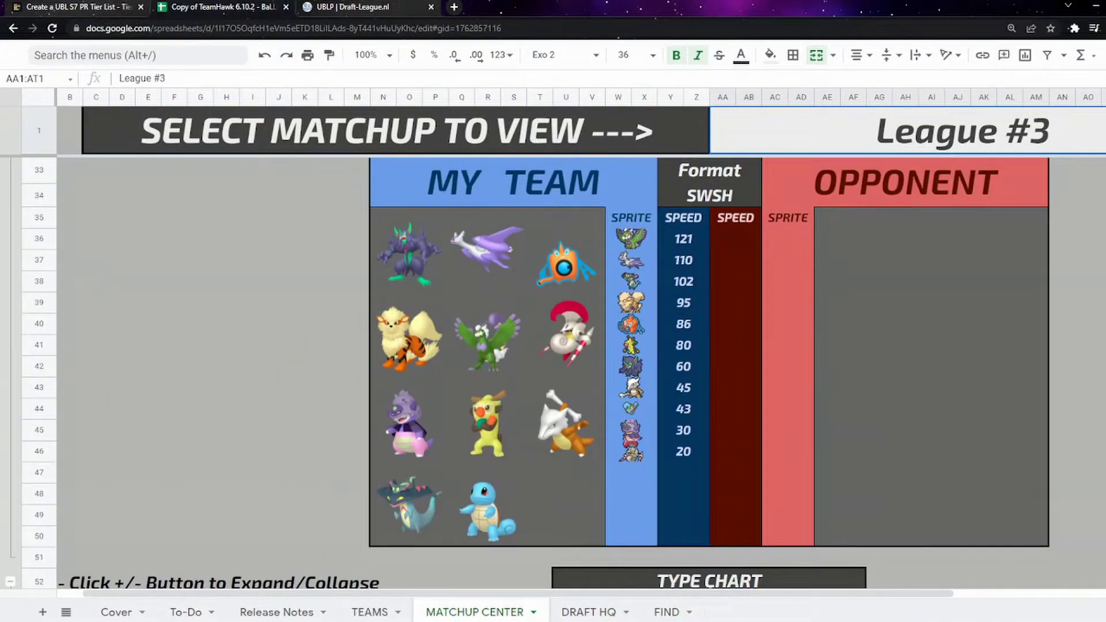
{"action": "scroll", "coordinate": [553, 375], "scroll_direction": "down", "scroll_amount": 12}
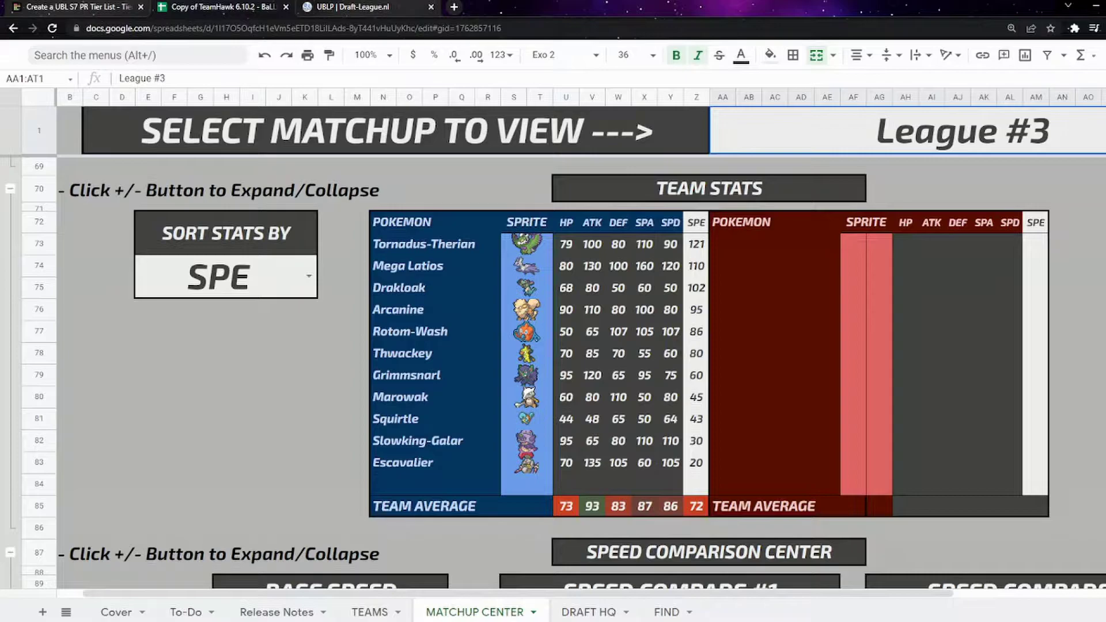
{"action": "scroll", "coordinate": [553, 375], "scroll_direction": "up", "scroll_amount": 2}
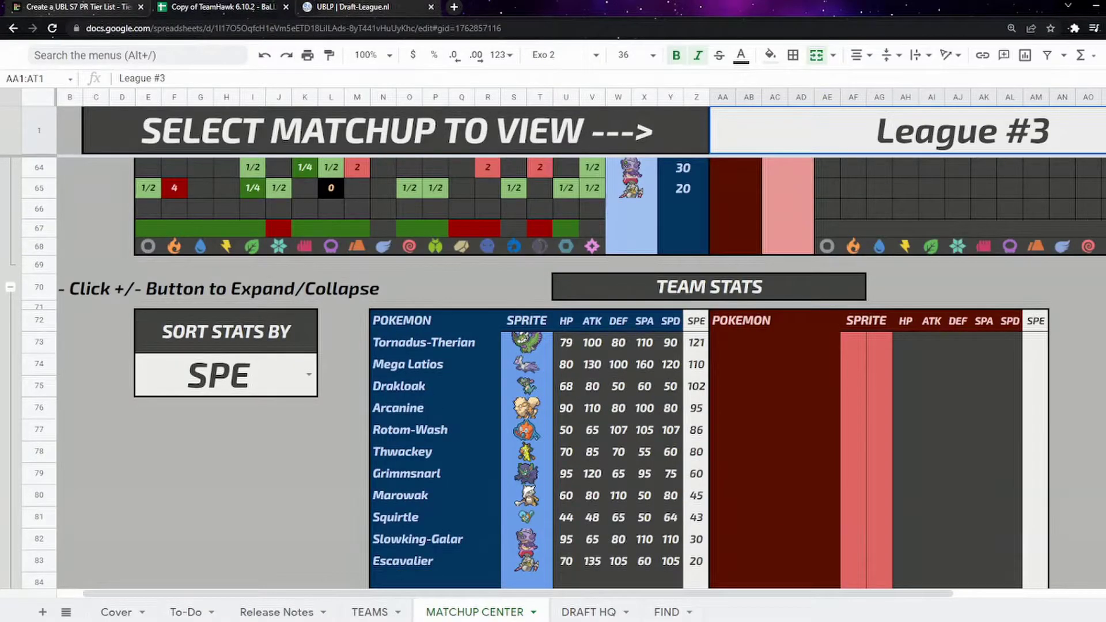
{"action": "scroll", "coordinate": [553, 375], "scroll_direction": "down", "scroll_amount": 15}
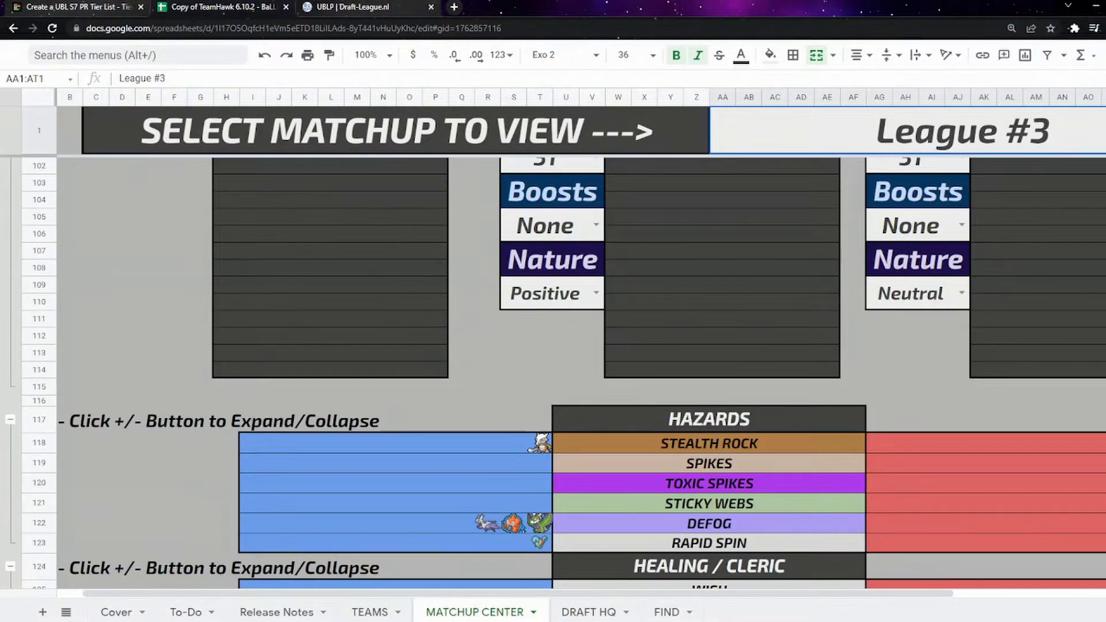
{"action": "scroll", "coordinate": [552, 374], "scroll_direction": "down", "scroll_amount": 2}
{"action": "scroll", "coordinate": [553, 375], "scroll_direction": "up", "scroll_amount": 10}
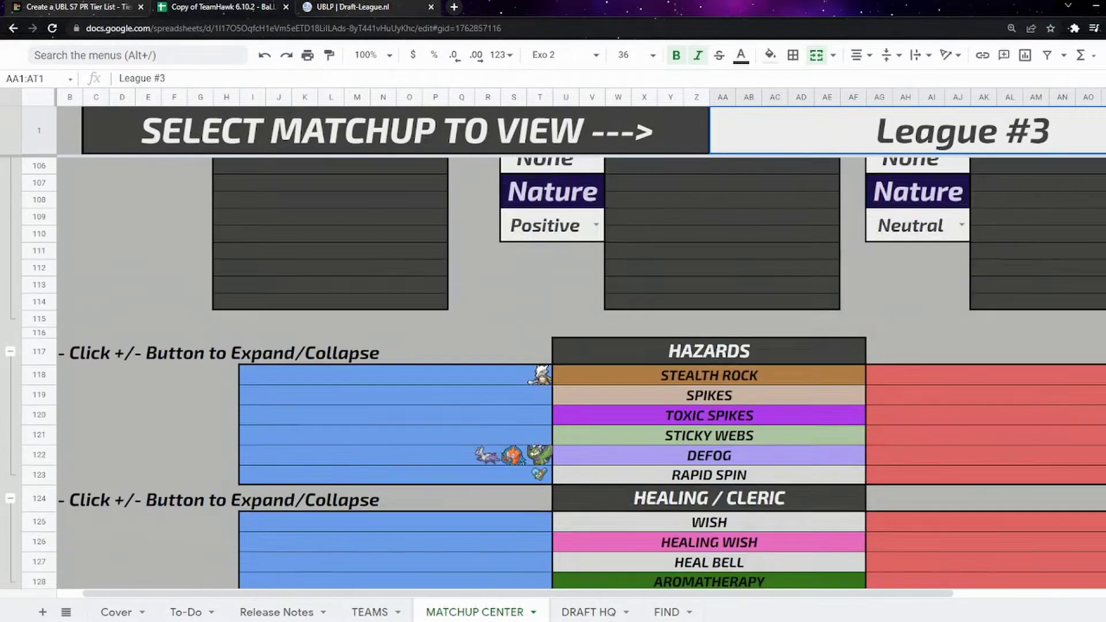
{"action": "scroll", "coordinate": [553, 374], "scroll_direction": "up", "scroll_amount": 15}
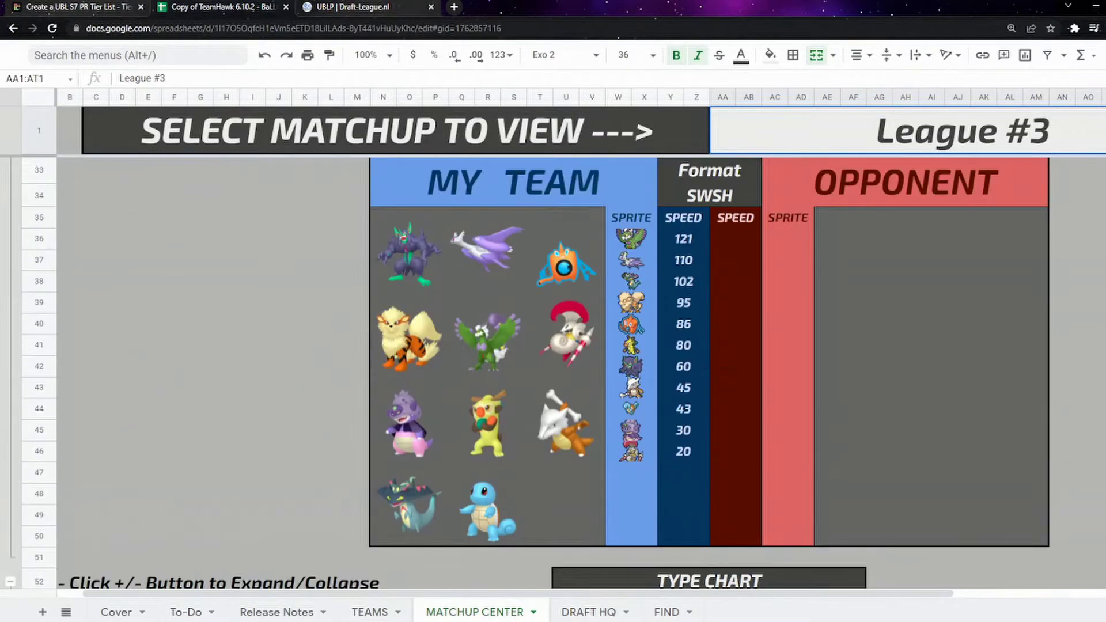
{"action": "scroll", "coordinate": [553, 374], "scroll_direction": "up", "scroll_amount": 6}
{"action": "scroll", "coordinate": [553, 374], "scroll_direction": "down", "scroll_amount": 1}
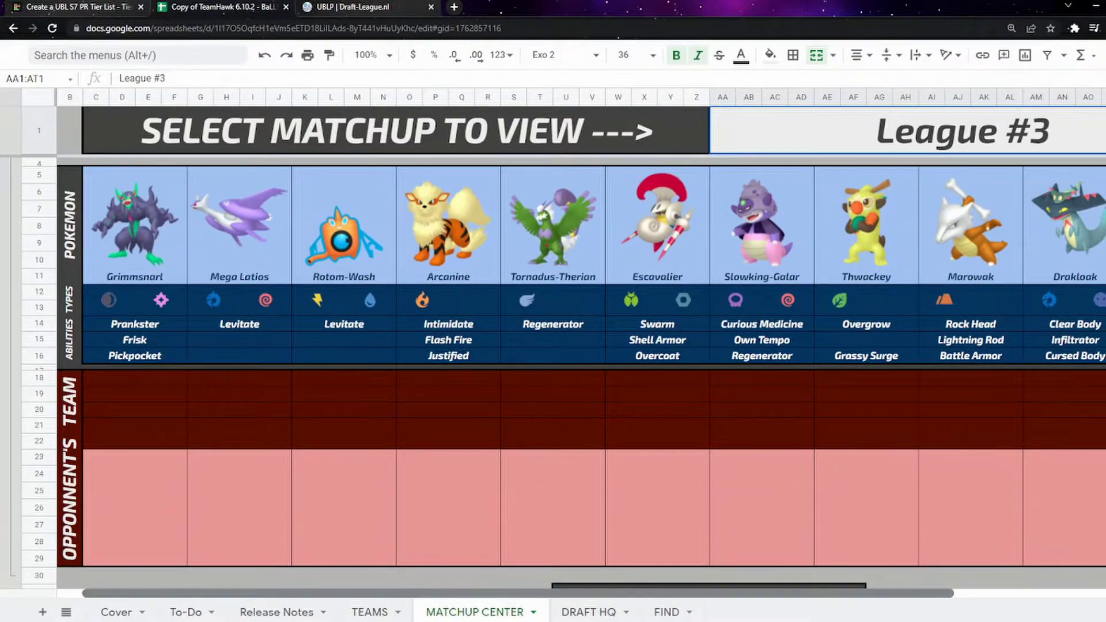
{"action": "scroll", "coordinate": [580, 342], "scroll_direction": "right", "scroll_amount": 2}
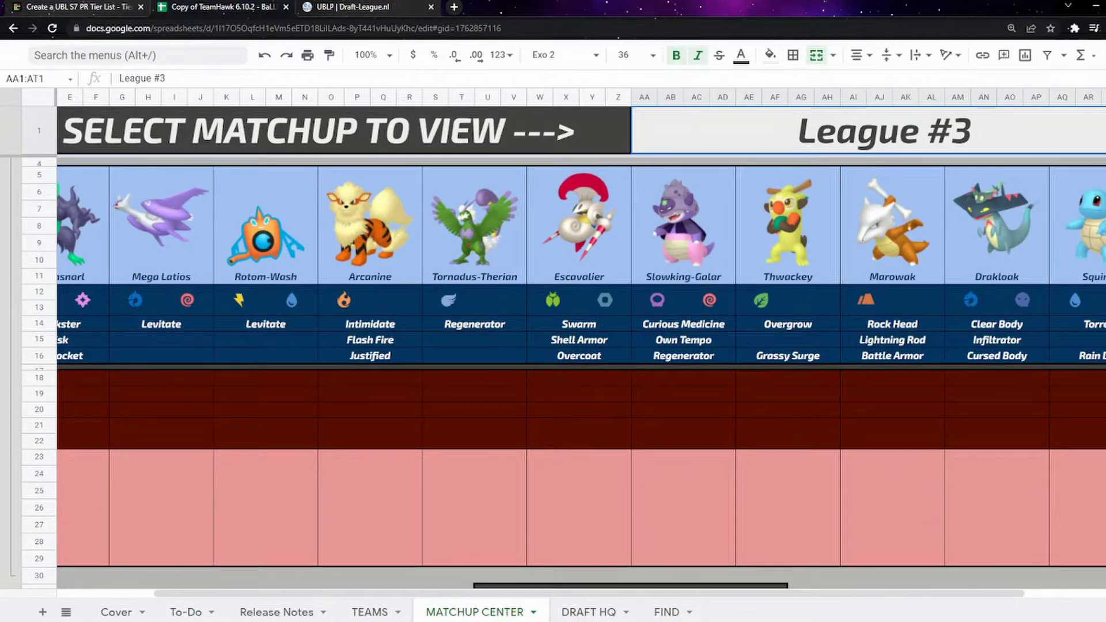
- Open the Pokémon Damage Calculator in a new tab and load Squirtle's LC Showdown Usage set as Pokémon 1
{"action": "left_click", "coordinate": [454, 7]}
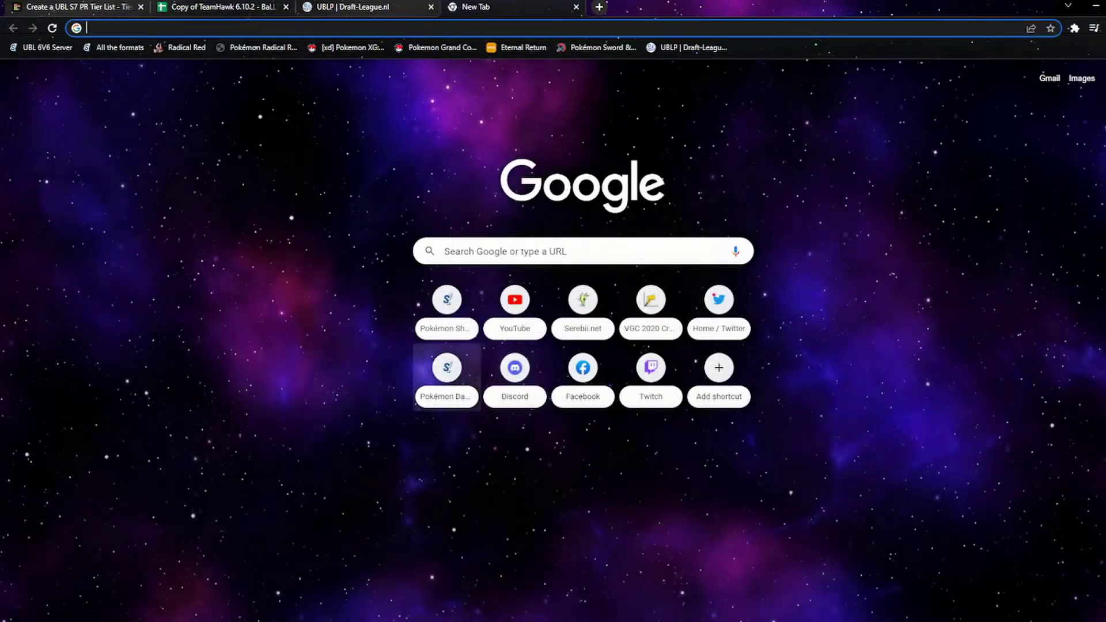
{"action": "left_click", "coordinate": [447, 377]}
{"action": "left_click", "coordinate": [315, 264]}
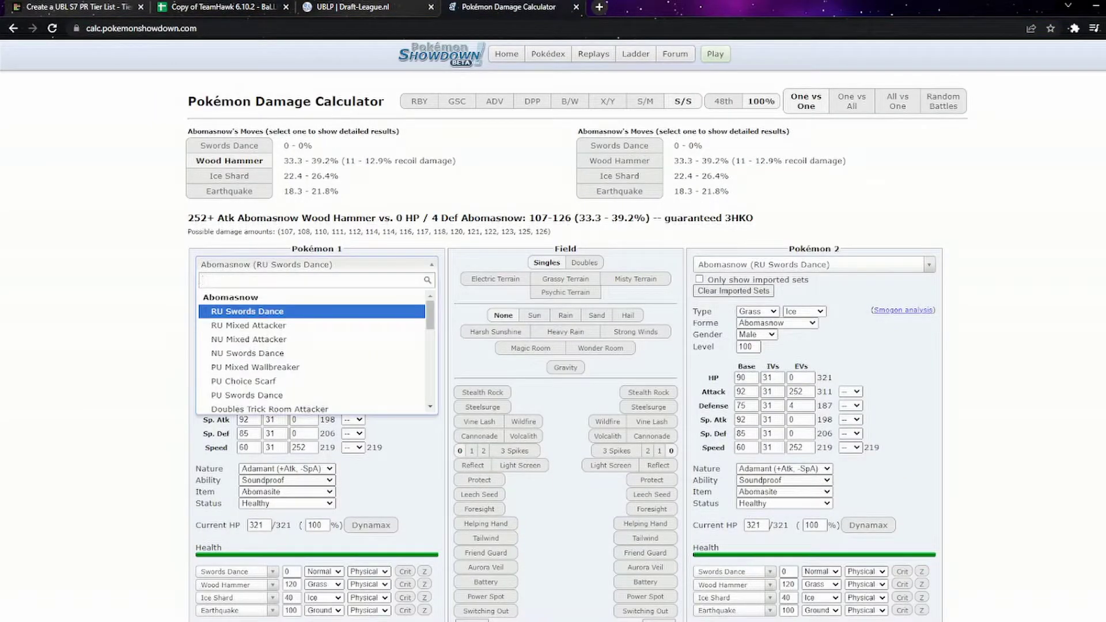
{"action": "type", "text": "squi"}
{"action": "left_click", "coordinate": [253, 312]}
- Set Squirtle to level 50 with 252 HP EVs, 252 Sp. Def EVs and a Calm nature
{"action": "left_click", "coordinate": [248, 334]}
{"action": "type", "text": "0"}
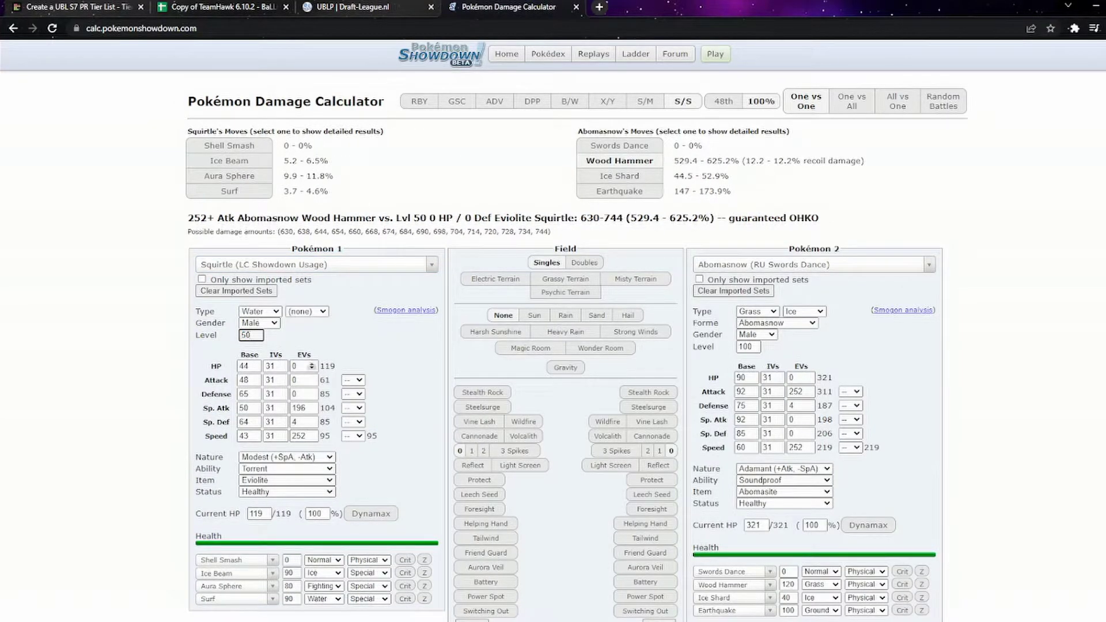
{"action": "double_click", "coordinate": [299, 366]}
{"action": "type", "text": "252"}
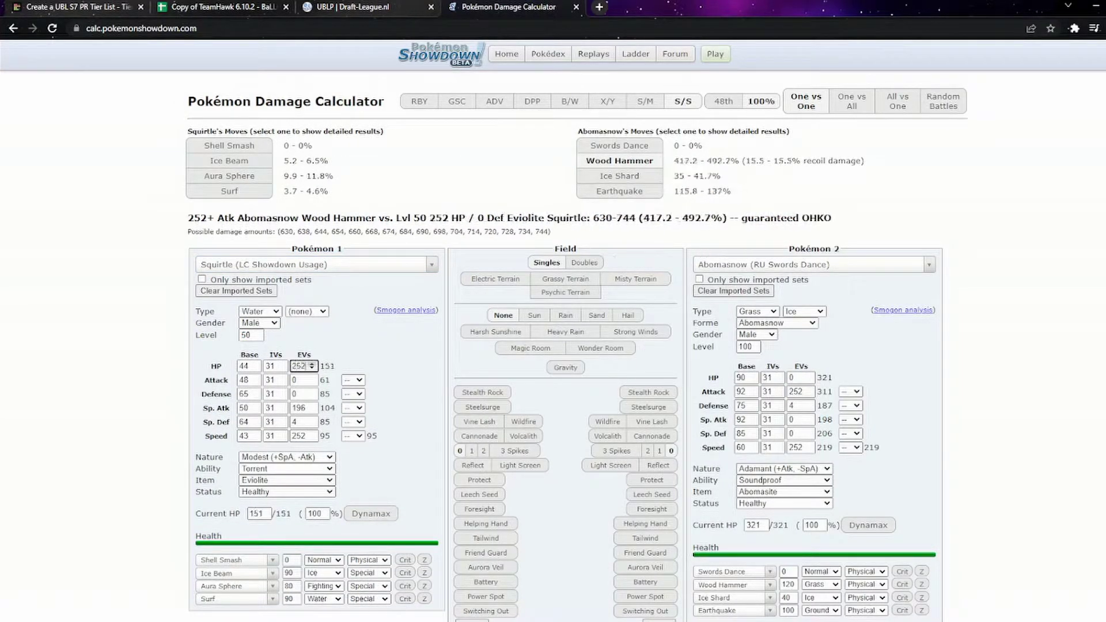
{"action": "double_click", "coordinate": [300, 422]}
{"action": "type", "text": "252"}
{"action": "left_click", "coordinate": [286, 456]}
- Load Porygon-Z's OU Showdown Usage set as Pokémon 2
{"action": "left_click", "coordinate": [812, 265]}
{"action": "type", "text": "pro"}
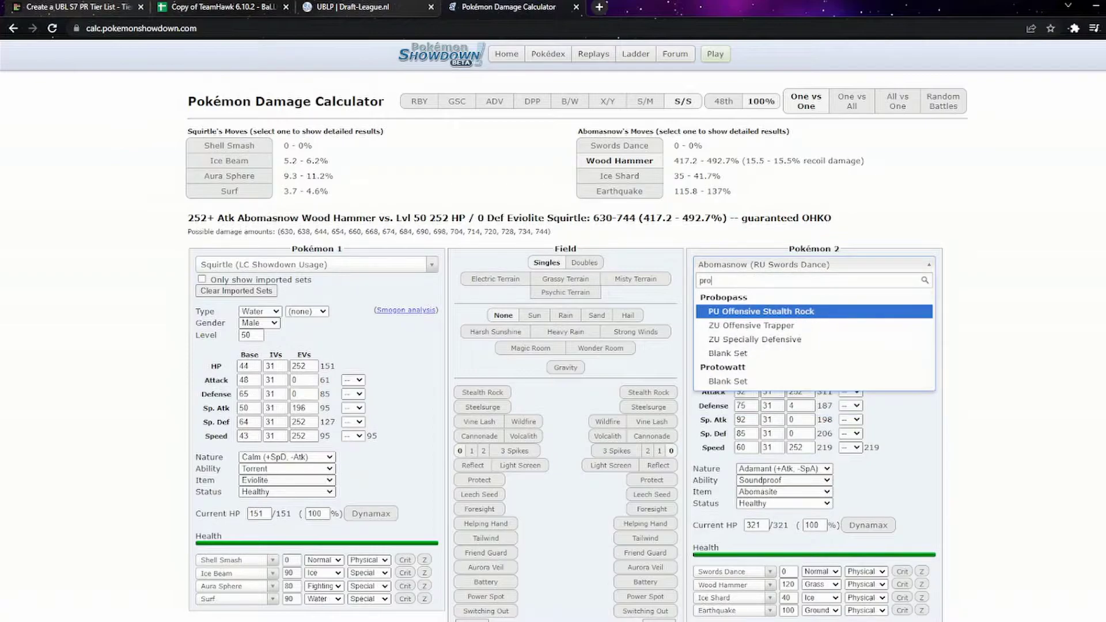
{"action": "key", "text": "BackSpace"}
{"action": "key", "text": "BackSpace"}
{"action": "type", "text": "ory"}
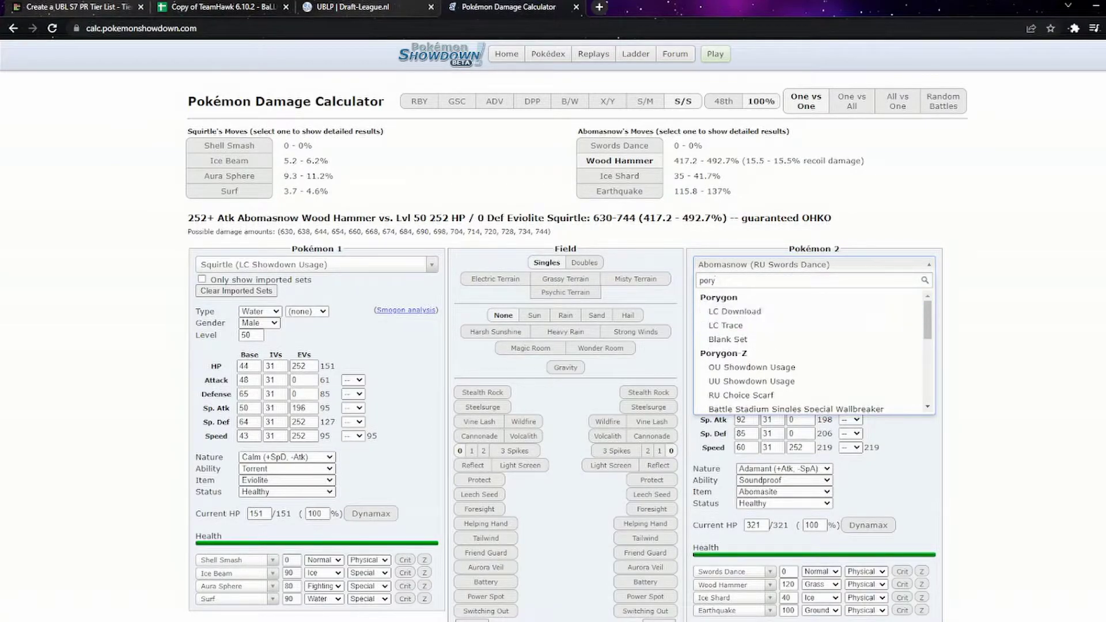
{"action": "key", "text": "Return"}
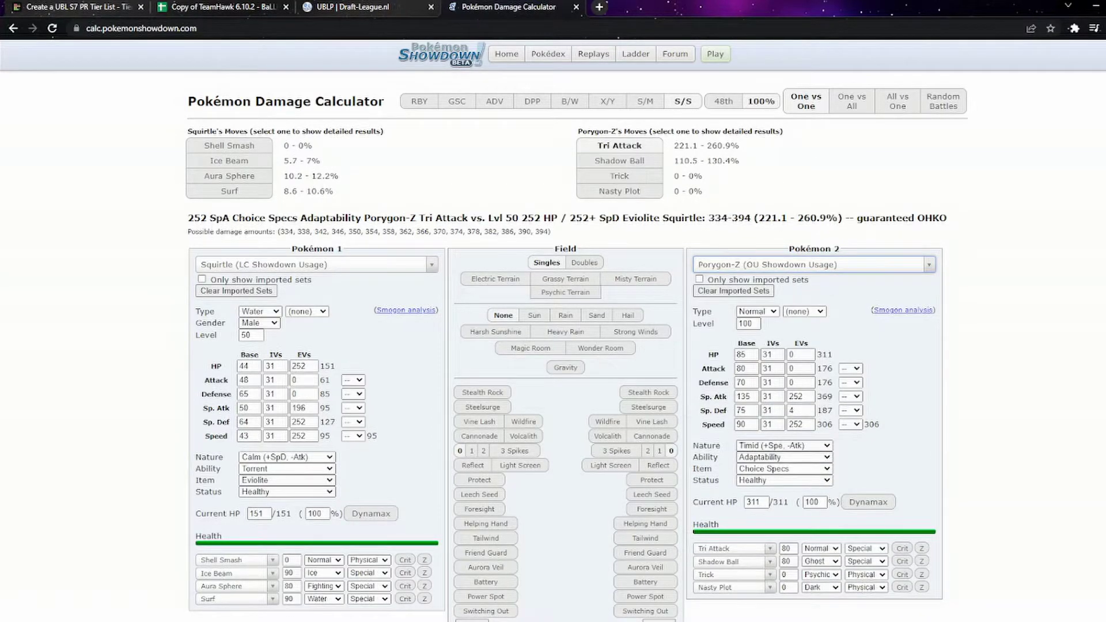
- Set Porygon-Z to level 50 with a Modest nature and replace its Nasty Plot move with Thunderbolt
{"action": "double_click", "coordinate": [748, 324]}
{"action": "type", "text": "5"}
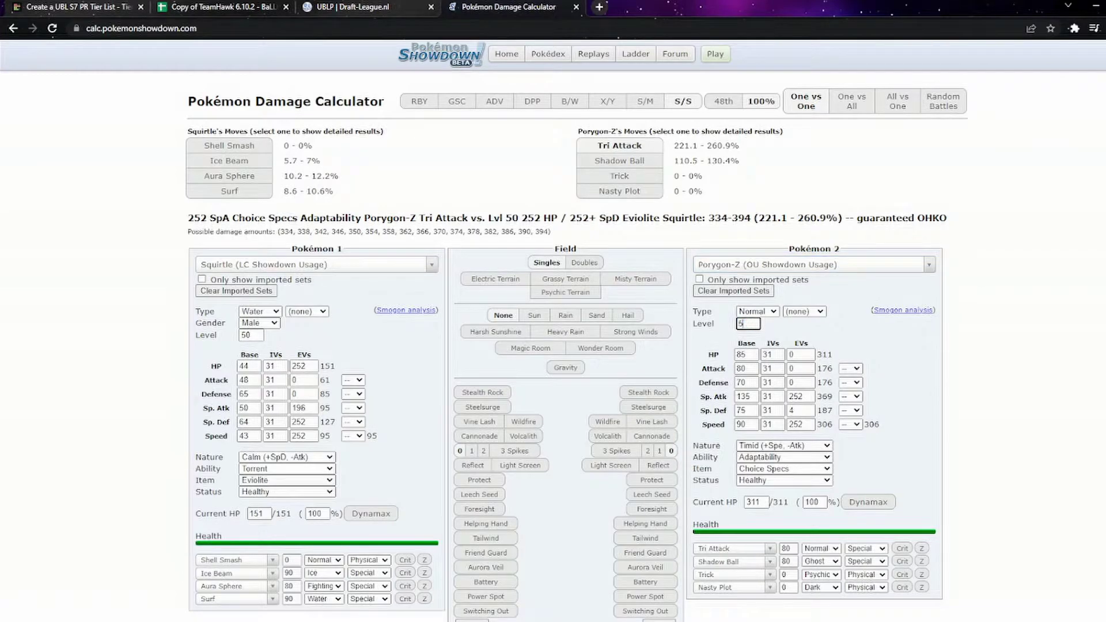
{"action": "type", "text": "0"}
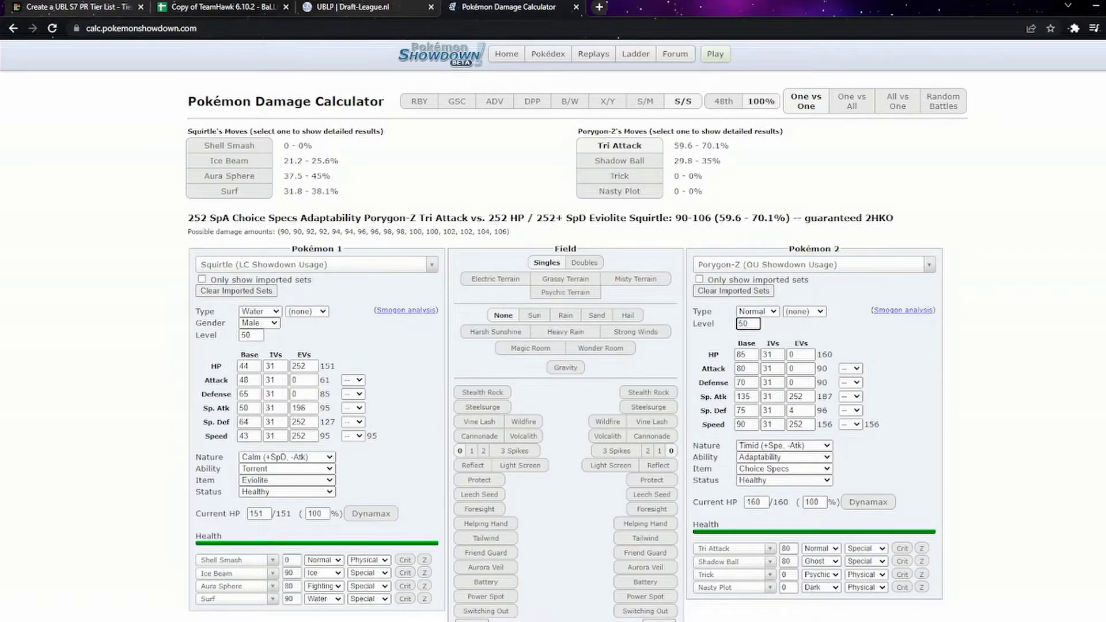
{"action": "left_click", "coordinate": [731, 587]}
{"action": "type", "text": "thund"}
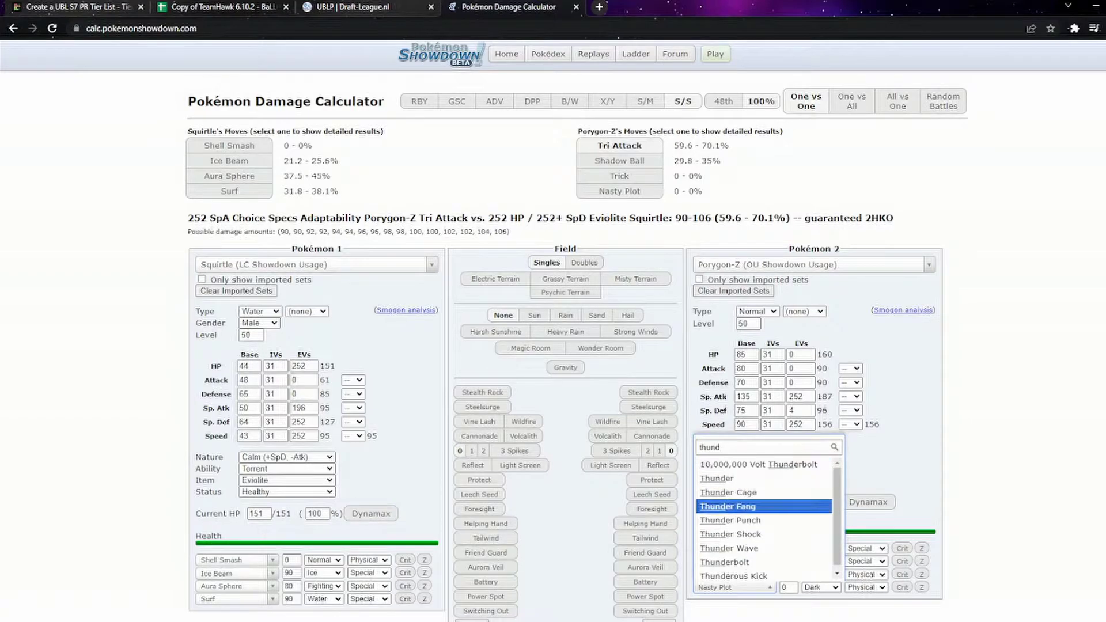
{"action": "key", "text": "Down"}
{"action": "key", "text": "Return"}
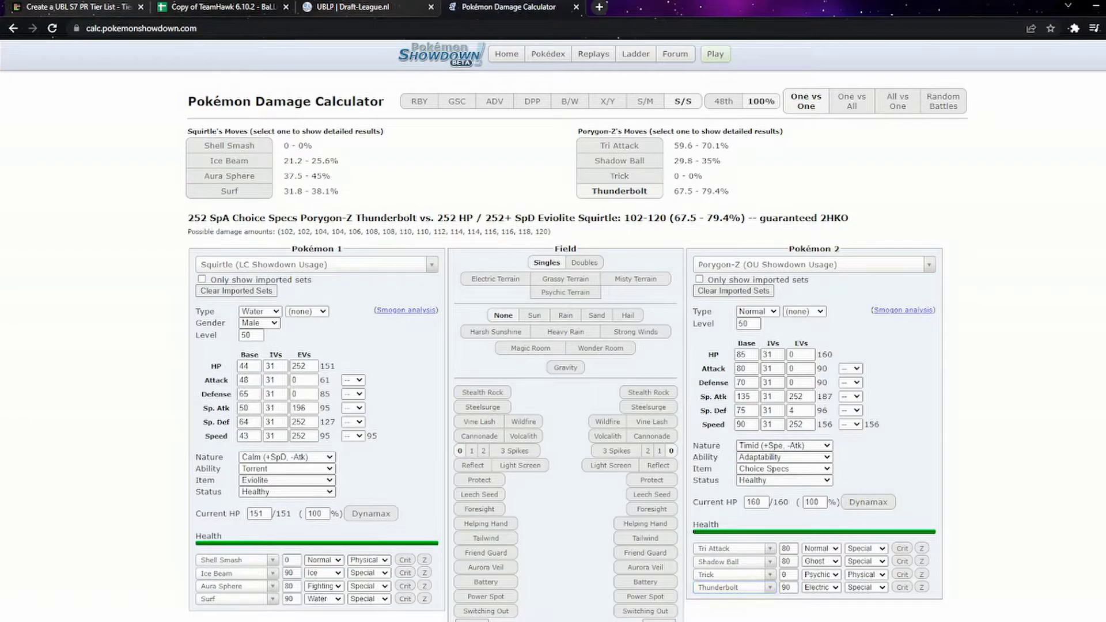
{"action": "key", "text": "m"}
{"action": "key", "text": "o"}
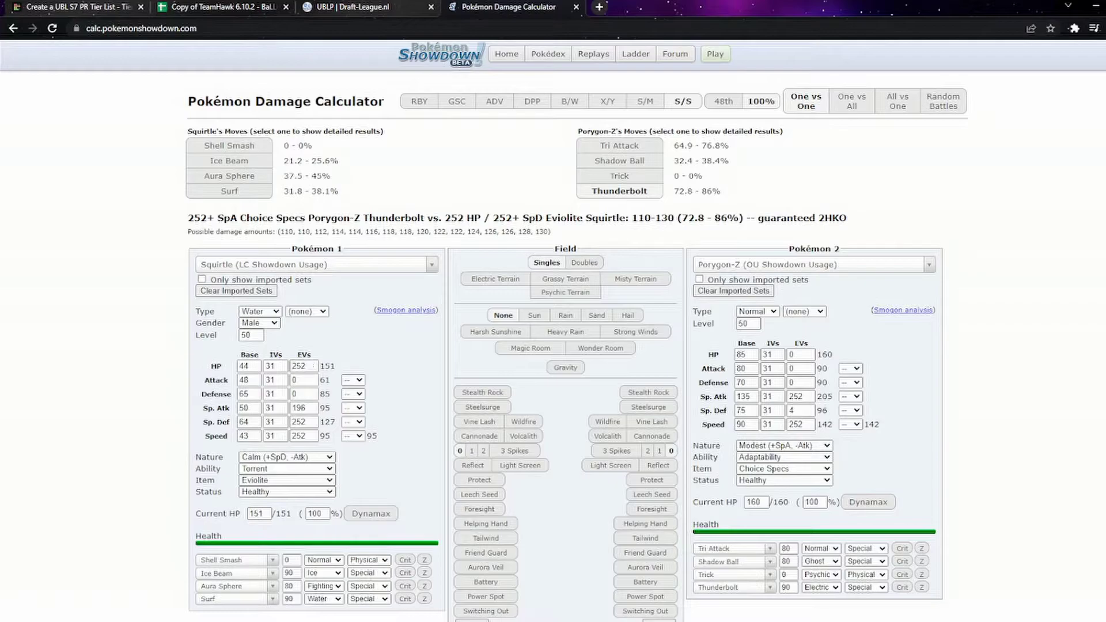
- Highlight the damage result for Porygon-Z's Thunderbolt against Squirtle, and close the damage calculator
{"action": "triple_click", "coordinate": [518, 218]}
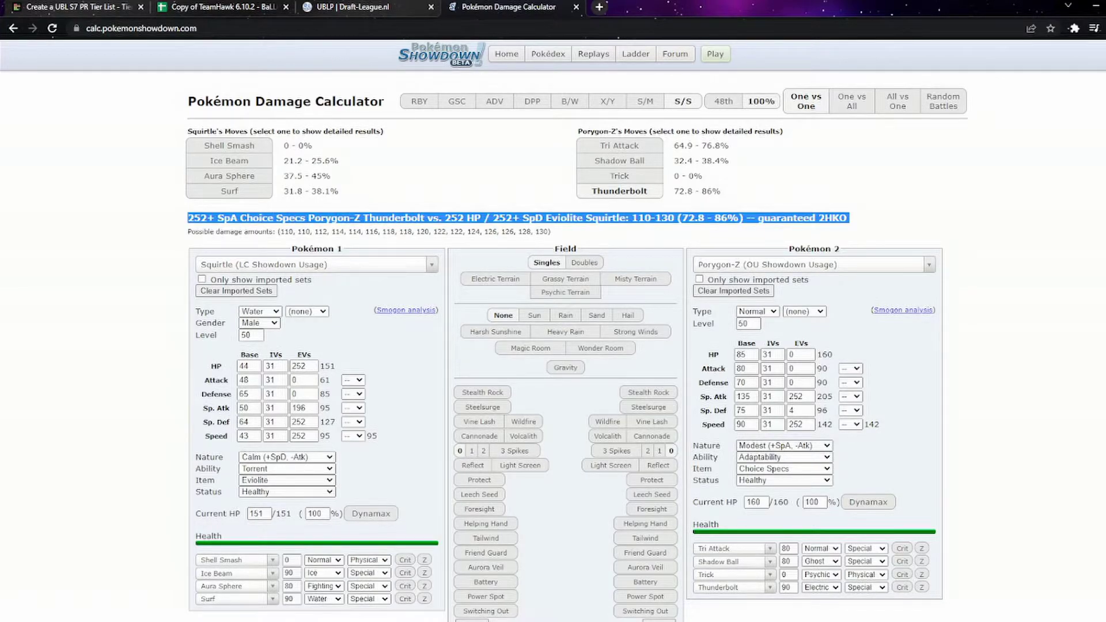
{"action": "key", "text": "alt+Tab"}
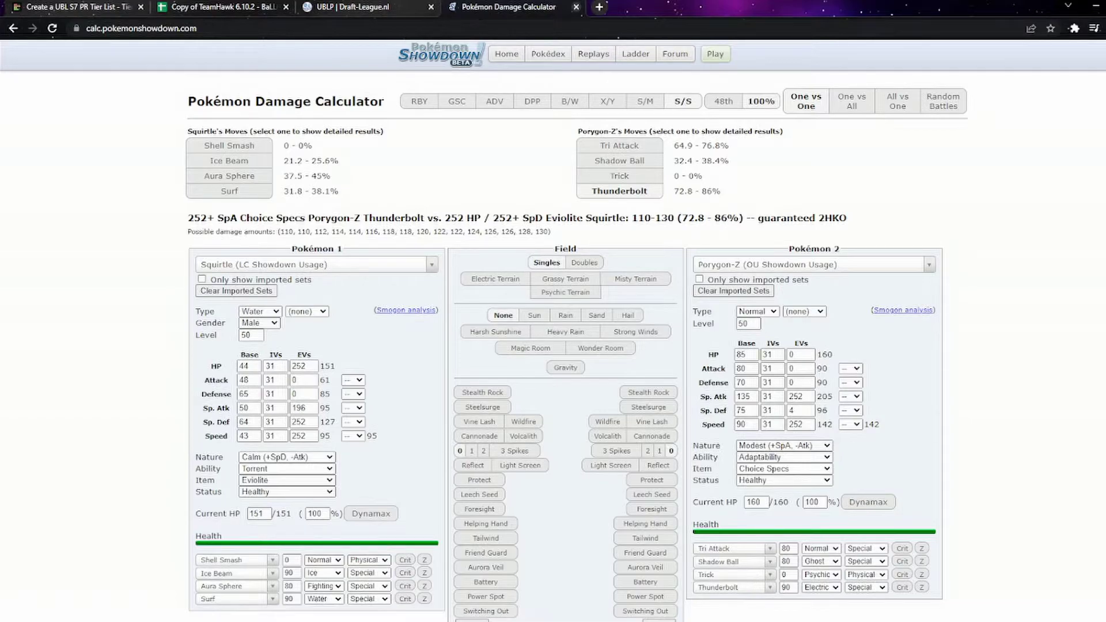
{"action": "left_click", "coordinate": [576, 7]}
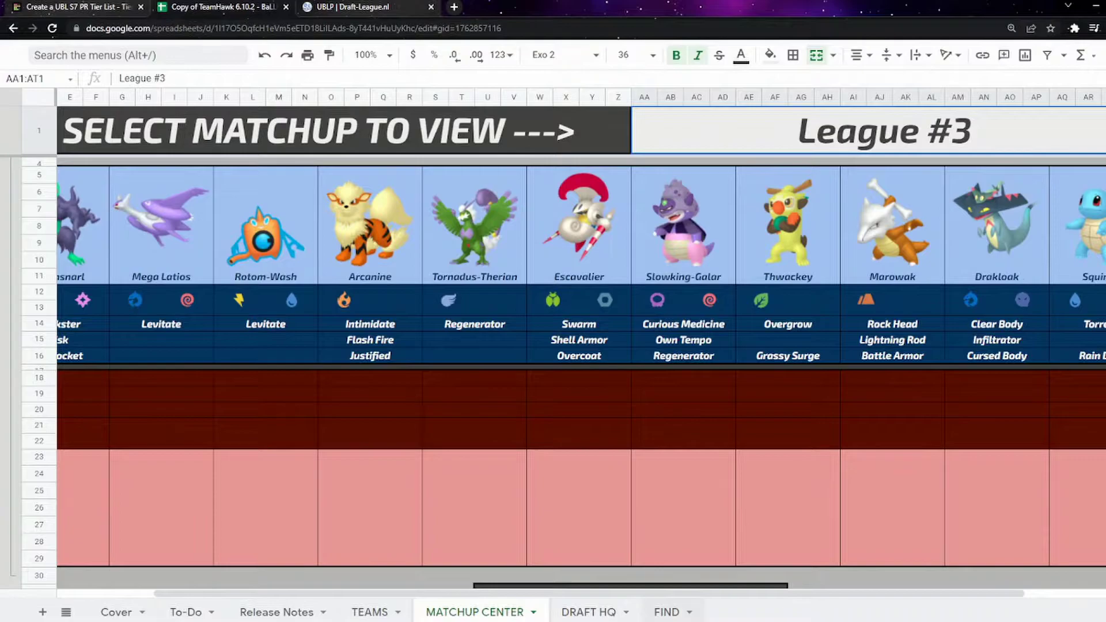
- Examine the League #3 roster from Grimmsnarl to Squirtle, including each Pokémon's types and abilities
{"action": "scroll", "coordinate": [581, 346], "scroll_direction": "left", "scroll_amount": 3}
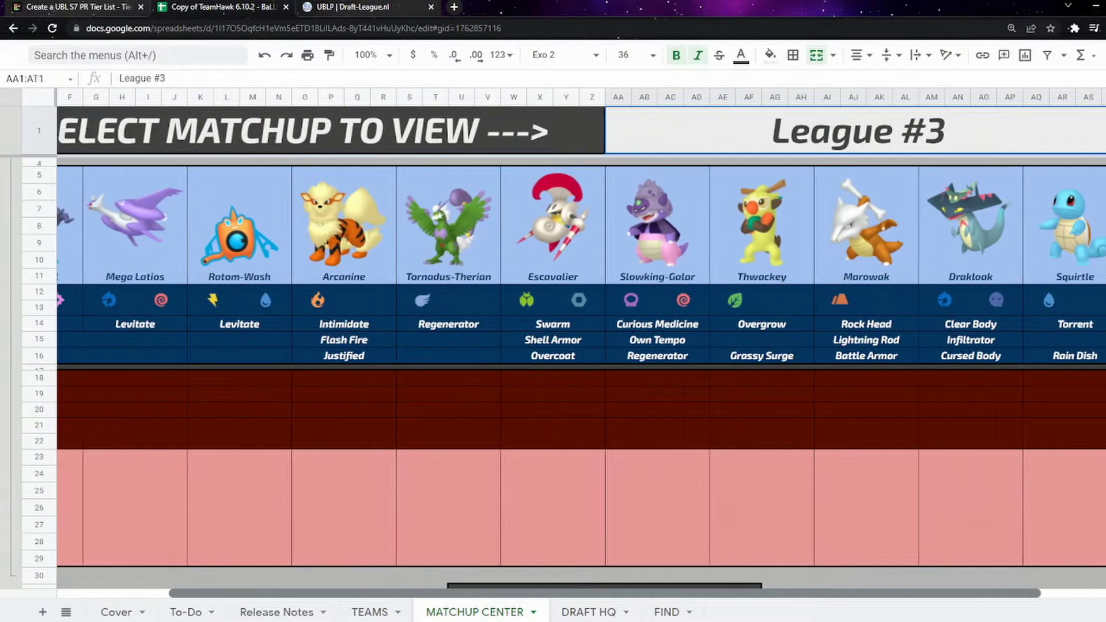
{"action": "scroll", "coordinate": [581, 345], "scroll_direction": "left", "scroll_amount": 1}
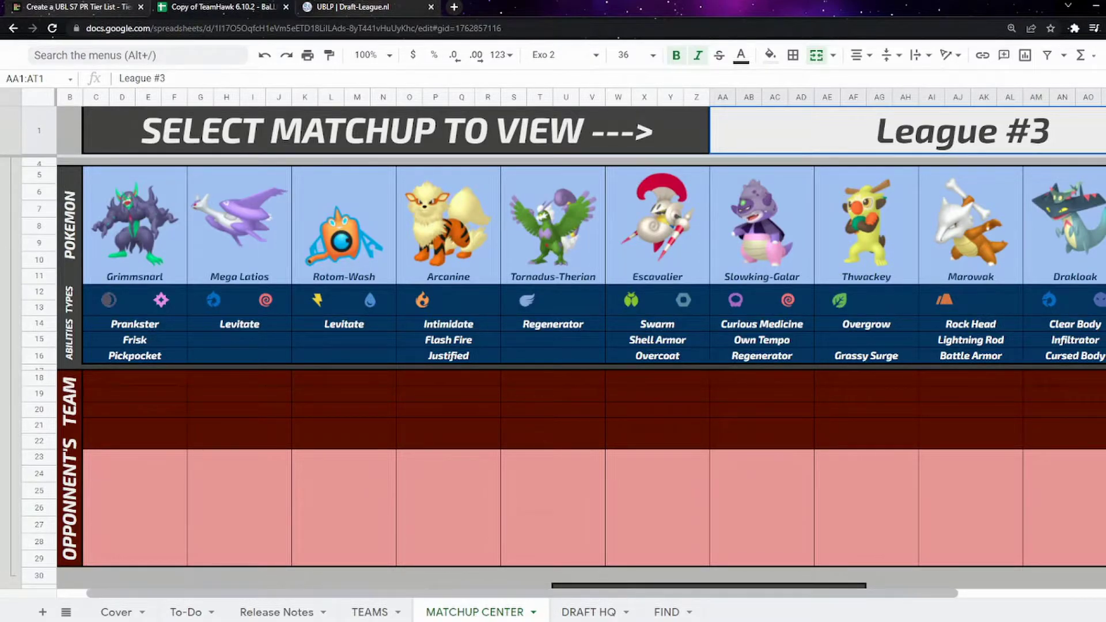
{"action": "scroll", "coordinate": [576, 346], "scroll_direction": "right", "scroll_amount": 1}
{"action": "scroll", "coordinate": [576, 346], "scroll_direction": "left", "scroll_amount": 1}
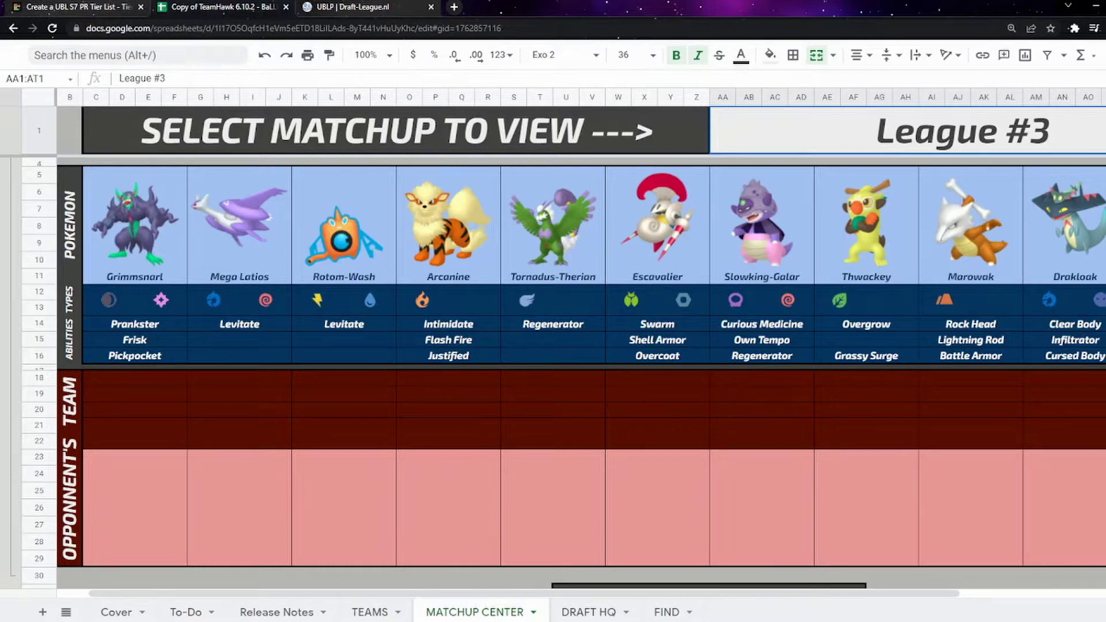
{"action": "scroll", "coordinate": [564, 374], "scroll_direction": "down", "scroll_amount": 3}
{"action": "scroll", "coordinate": [563, 373], "scroll_direction": "up", "scroll_amount": 2}
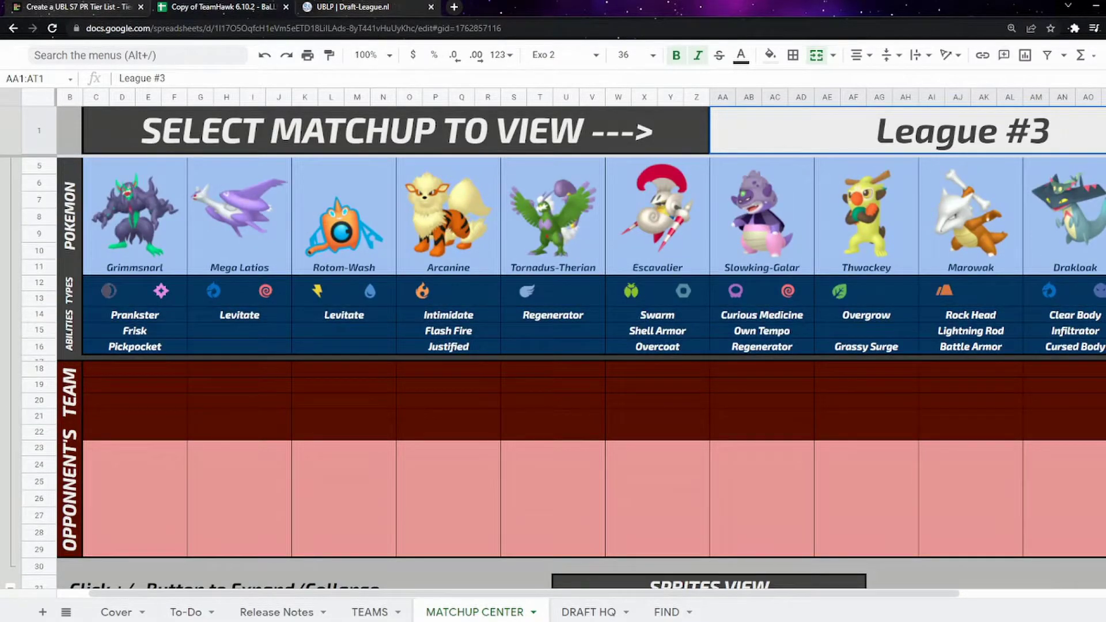
{"action": "scroll", "coordinate": [563, 374], "scroll_direction": "up", "scroll_amount": 1}
{"action": "scroll", "coordinate": [563, 373], "scroll_direction": "down", "scroll_amount": 1}
{"action": "scroll", "coordinate": [564, 373], "scroll_direction": "up", "scroll_amount": 1}
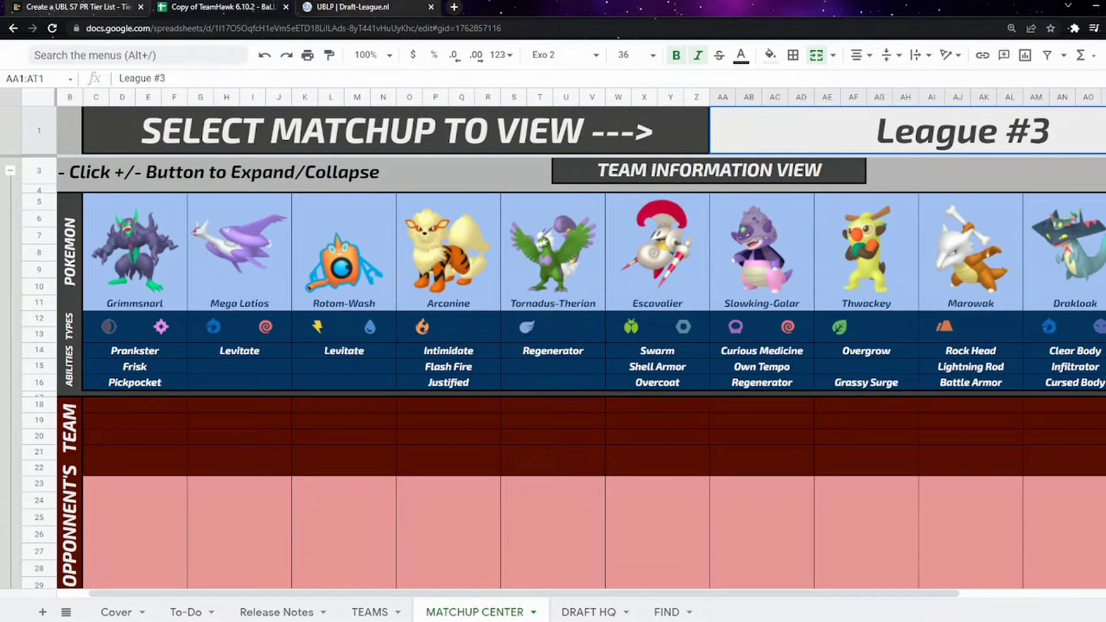
- Check the League #3 team's sprites view with speed tiers and its type chart, and return to the roster
{"action": "scroll", "coordinate": [564, 373], "scroll_direction": "down", "scroll_amount": 10}
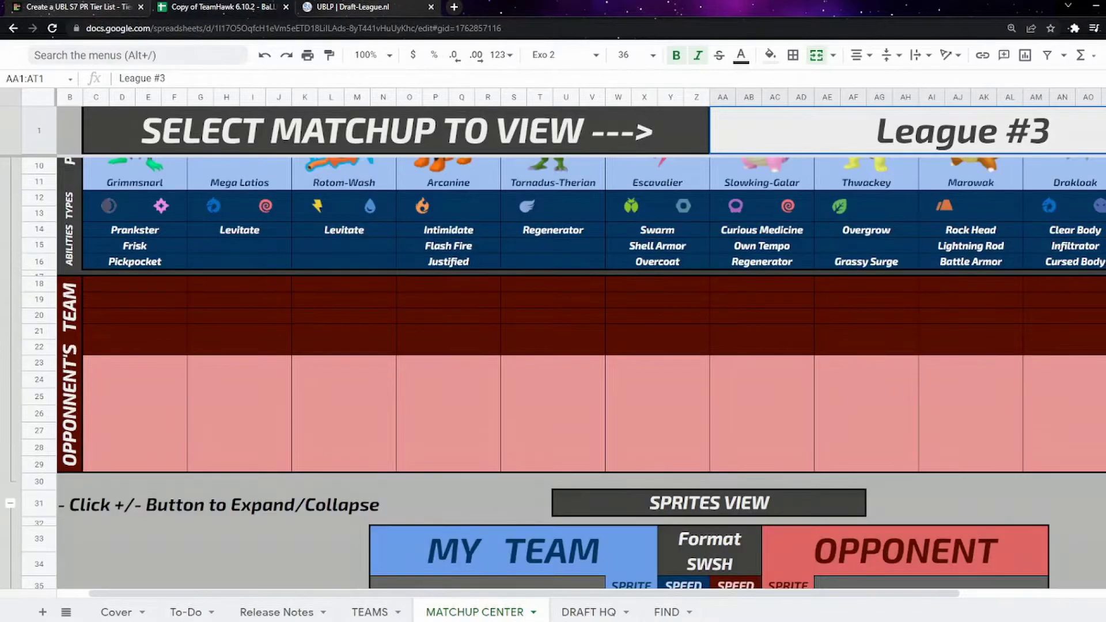
{"action": "scroll", "coordinate": [563, 374], "scroll_direction": "down", "scroll_amount": 3}
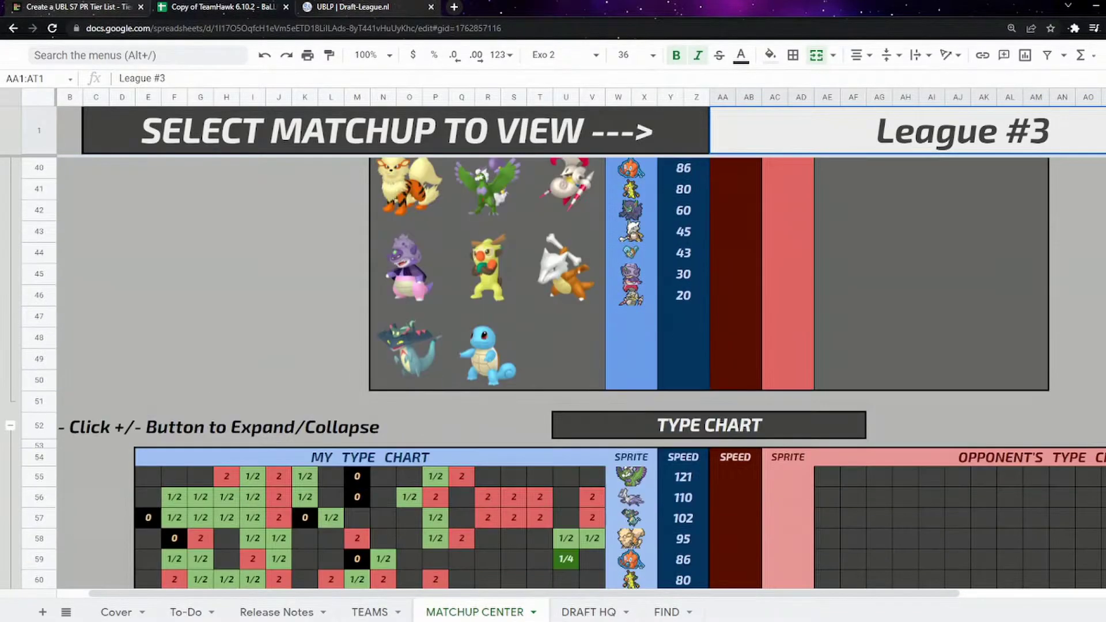
{"action": "scroll", "coordinate": [563, 373], "scroll_direction": "down", "scroll_amount": 2}
{"action": "scroll", "coordinate": [564, 374], "scroll_direction": "up", "scroll_amount": 12}
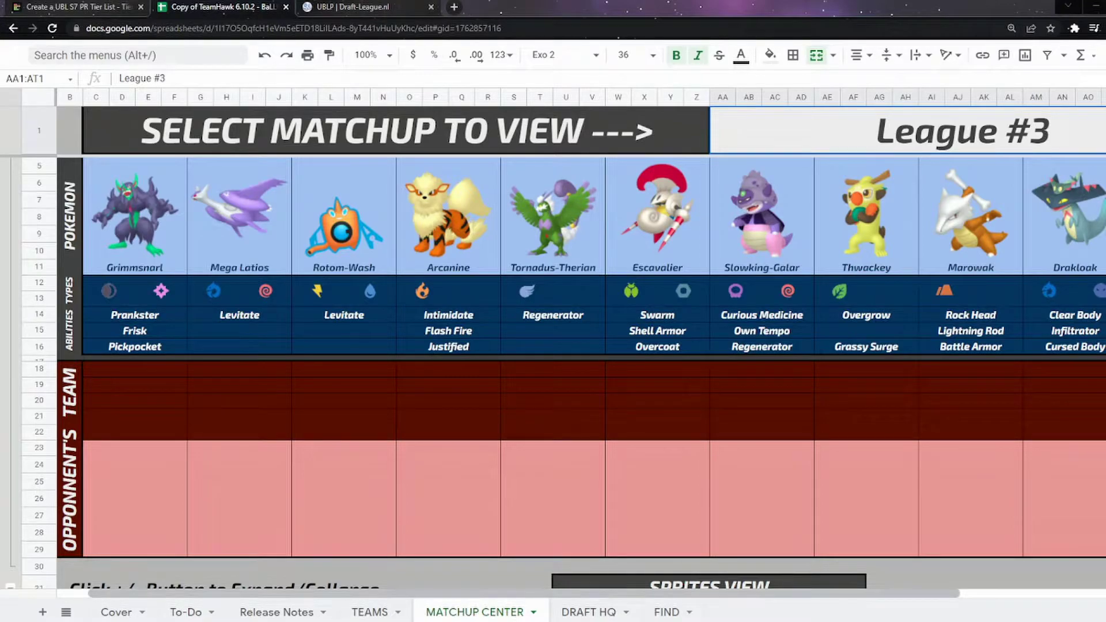
- Review the League #3 type chart and team stats again, and look over the full roster once more
{"action": "left_click", "coordinate": [905, 566]}
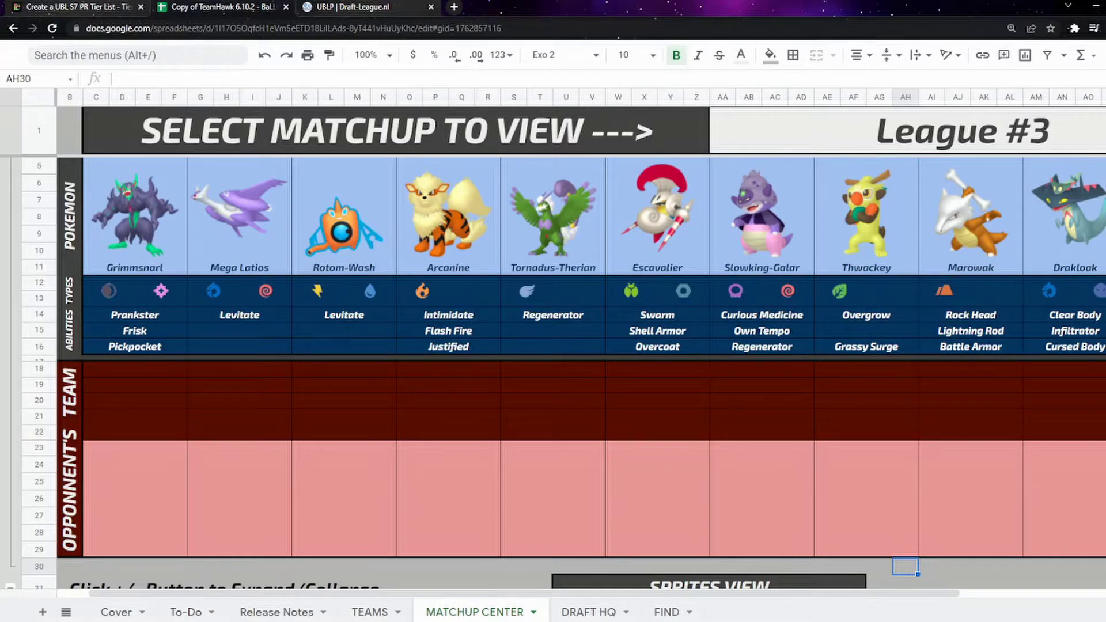
{"action": "scroll", "coordinate": [553, 374], "scroll_direction": "down", "scroll_amount": 15}
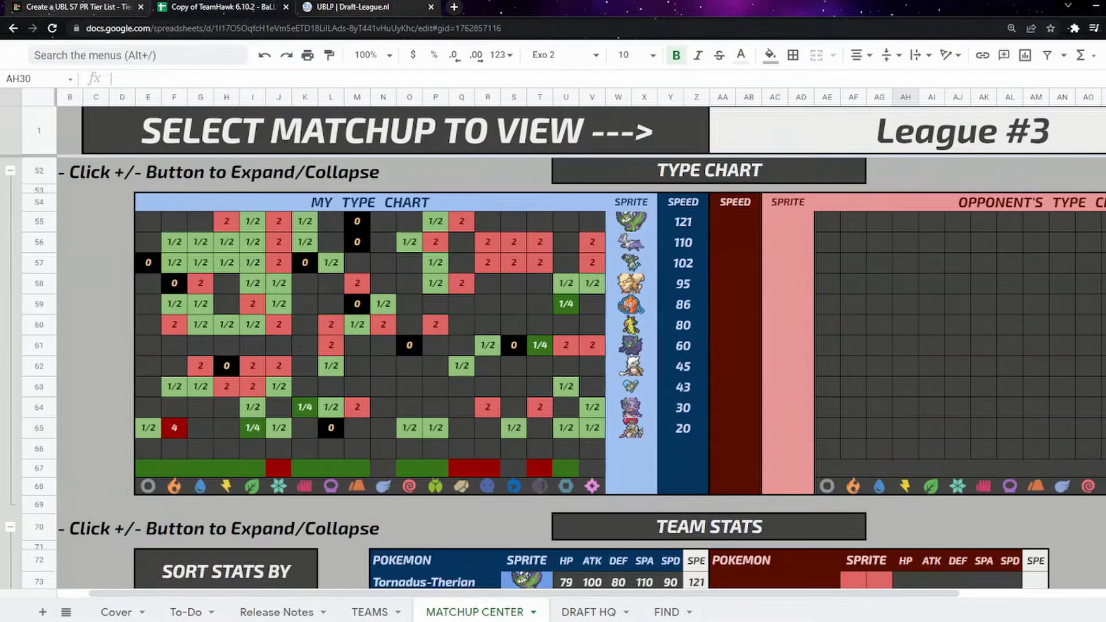
{"action": "scroll", "coordinate": [553, 374], "scroll_direction": "down", "scroll_amount": 3}
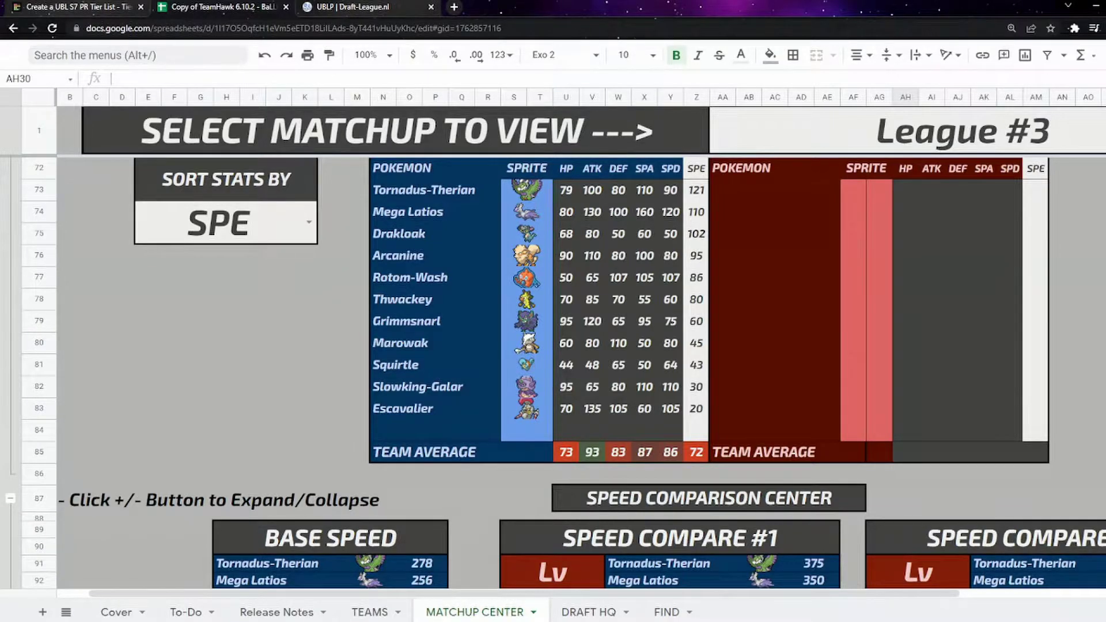
{"action": "scroll", "coordinate": [553, 372], "scroll_direction": "up", "scroll_amount": 1}
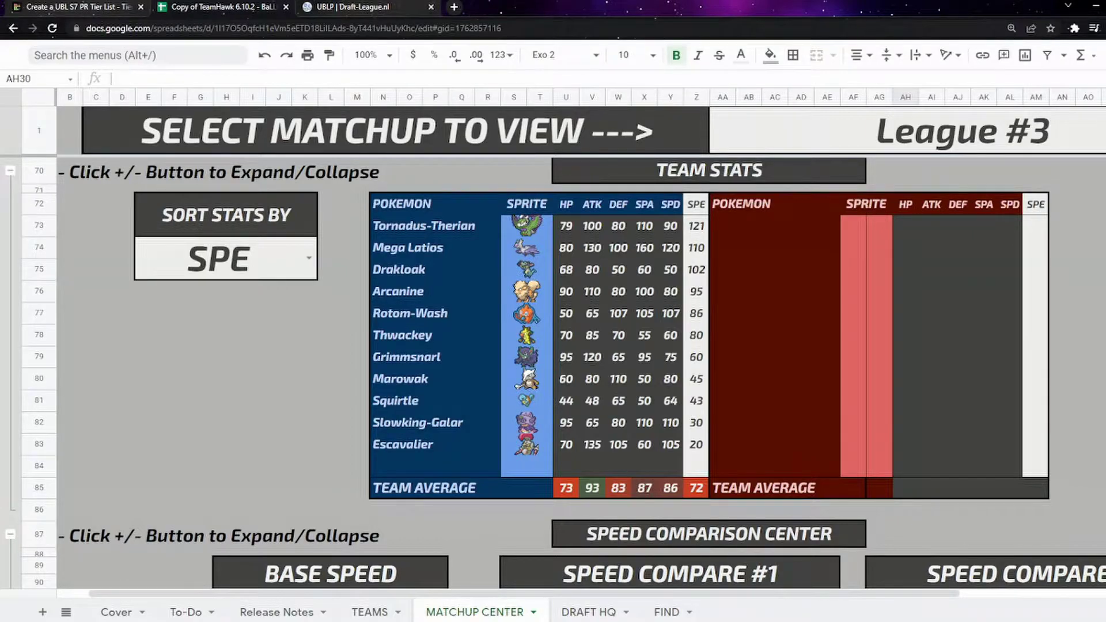
{"action": "scroll", "coordinate": [553, 372], "scroll_direction": "up", "scroll_amount": 20}
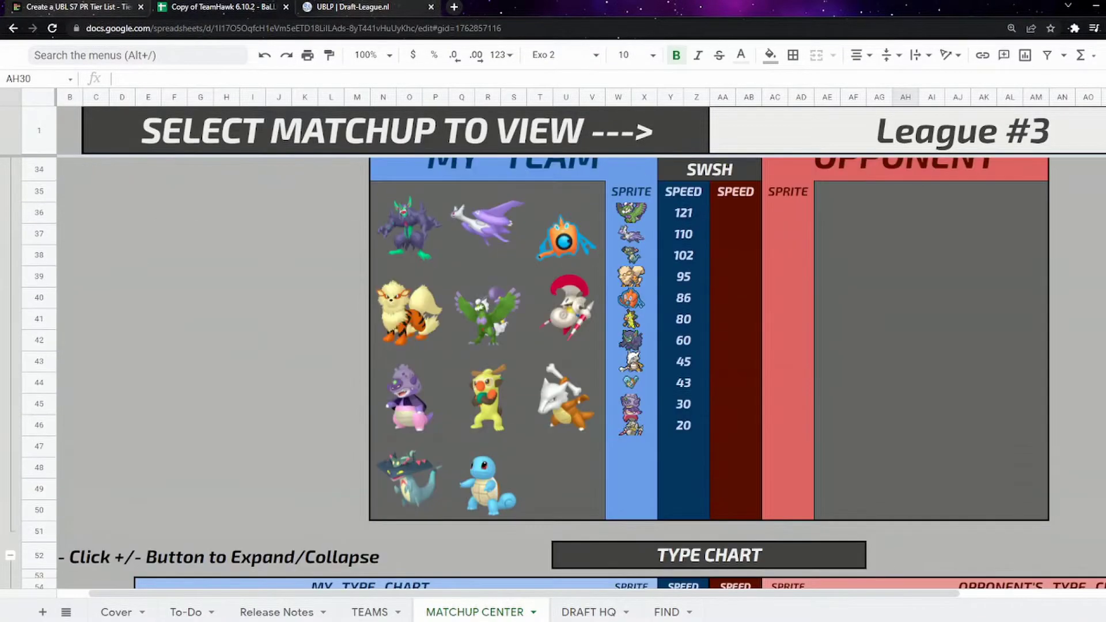
{"action": "scroll", "coordinate": [553, 373], "scroll_direction": "up", "scroll_amount": 6}
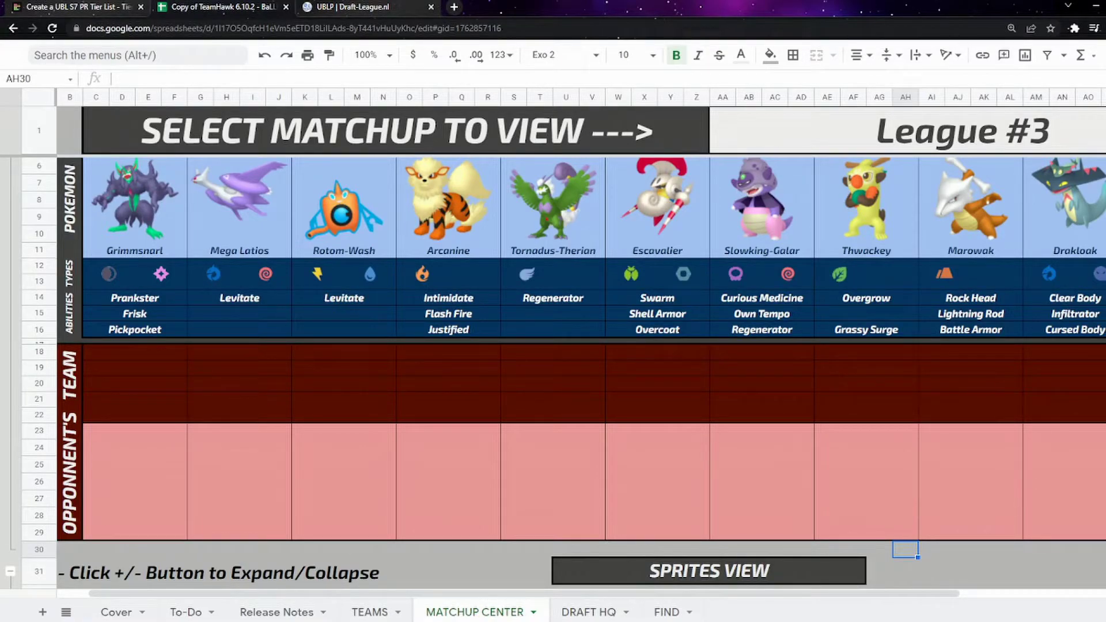
{"action": "scroll", "coordinate": [553, 372], "scroll_direction": "up", "scroll_amount": 3}
{"action": "scroll", "coordinate": [553, 372], "scroll_direction": "down", "scroll_amount": 2}
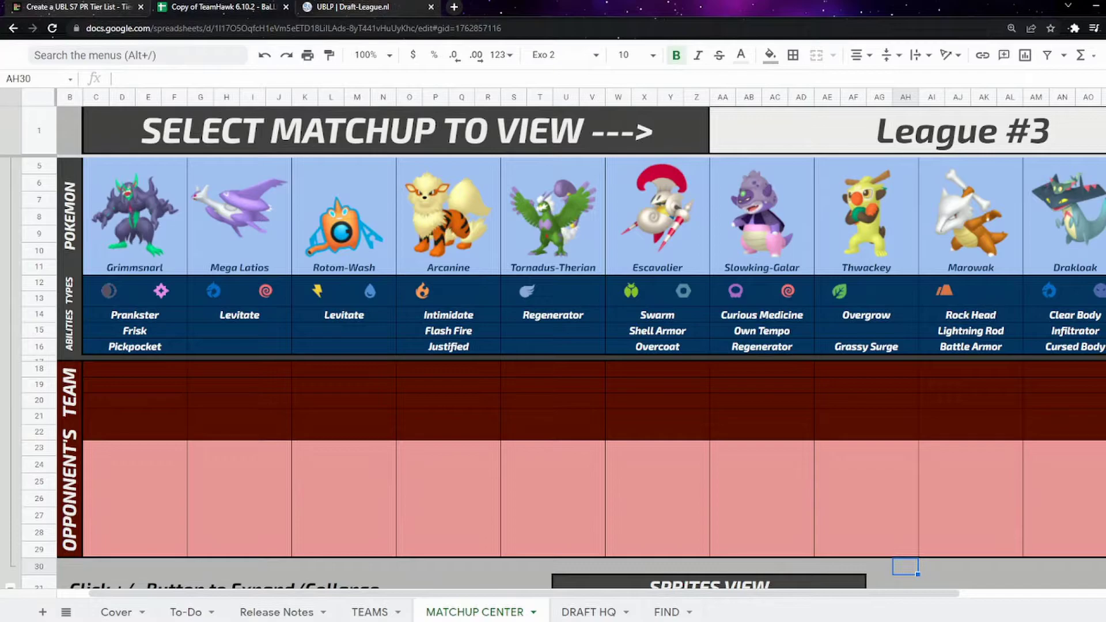
{"action": "scroll", "coordinate": [580, 343], "scroll_direction": "right", "scroll_amount": 3}
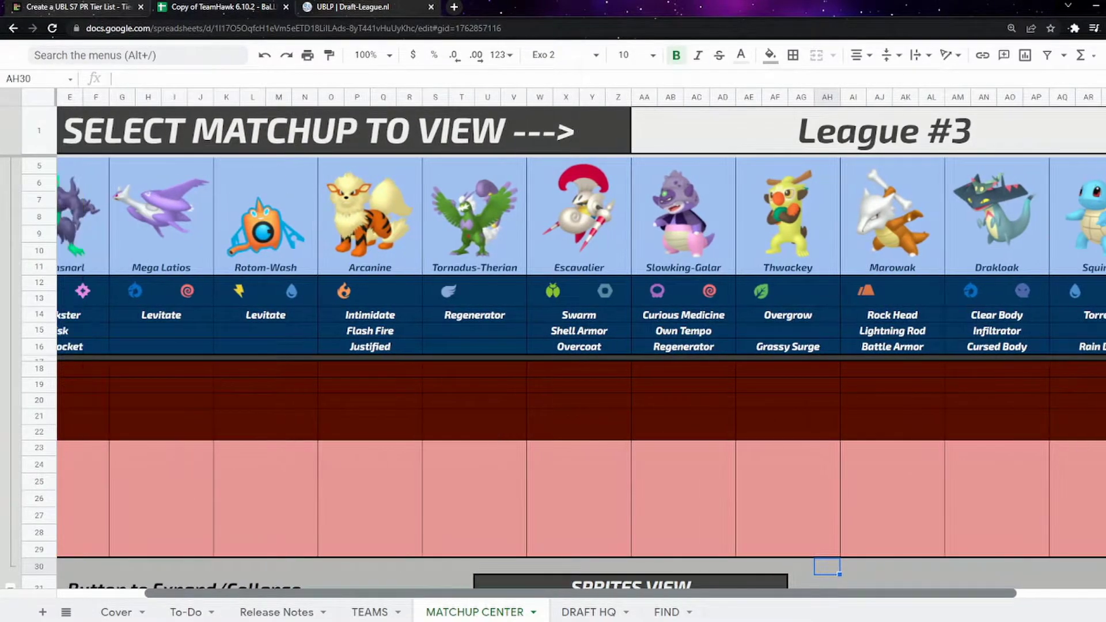
{"action": "scroll", "coordinate": [580, 343], "scroll_direction": "left", "scroll_amount": 4}
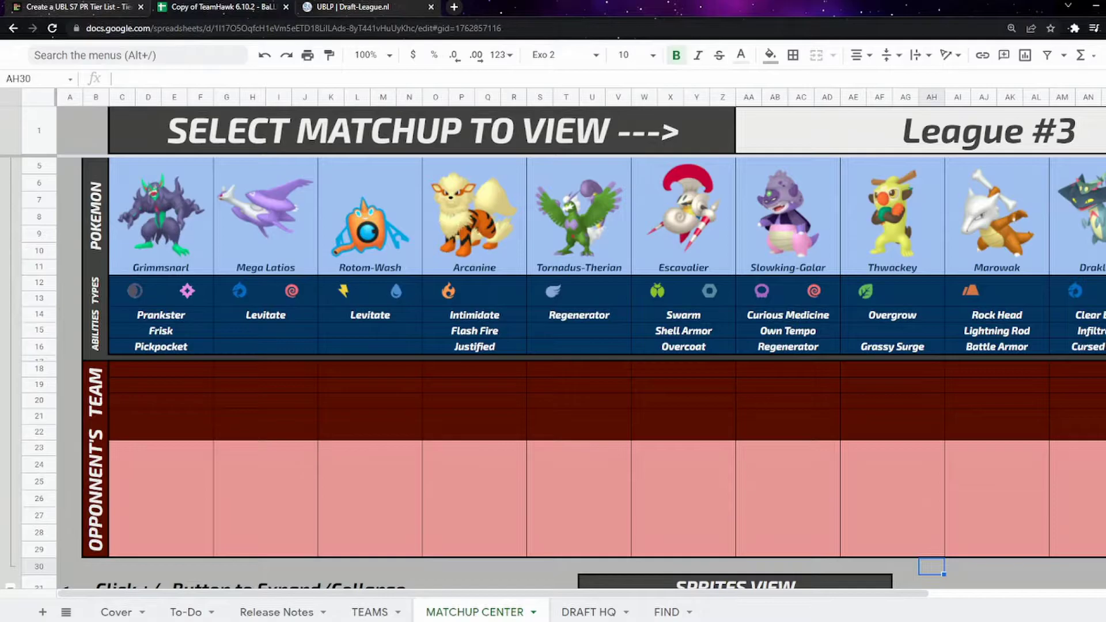
- Switch to the UBL S7 PR tier list and place the Espeon team logo in the S tier
{"action": "key", "text": "ctrl+shift+Tab"}
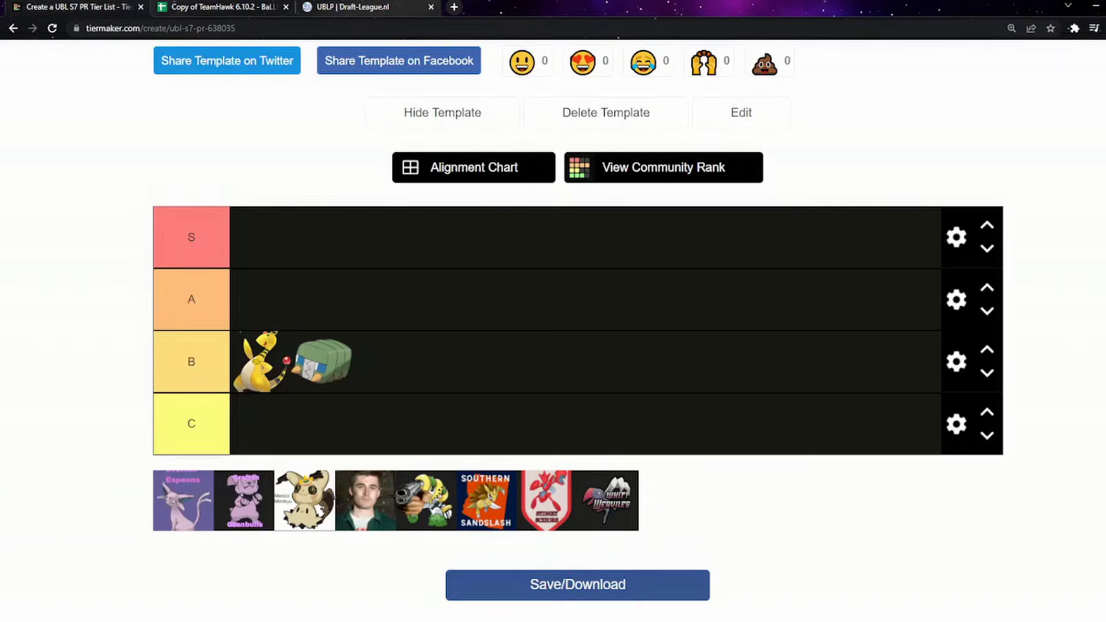
{"action": "left_click_drag", "start_coordinate": [183, 500], "coordinate": [260, 237]}
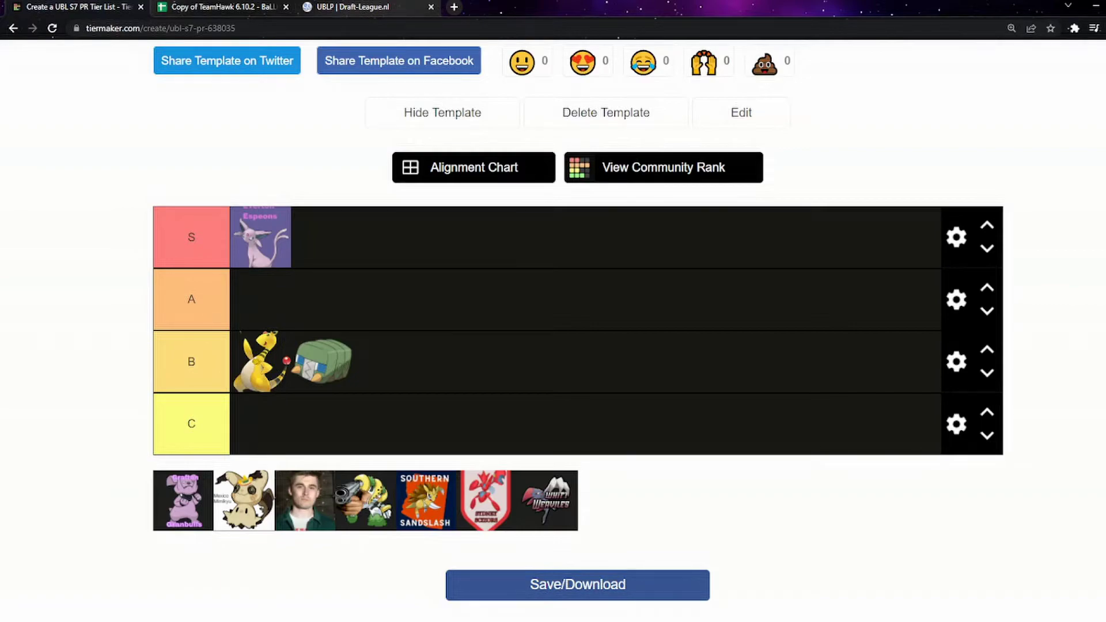
- Return to the matchup spreadsheet and select League #4 as the matchup to view
{"action": "key", "text": "ctrl+Tab"}
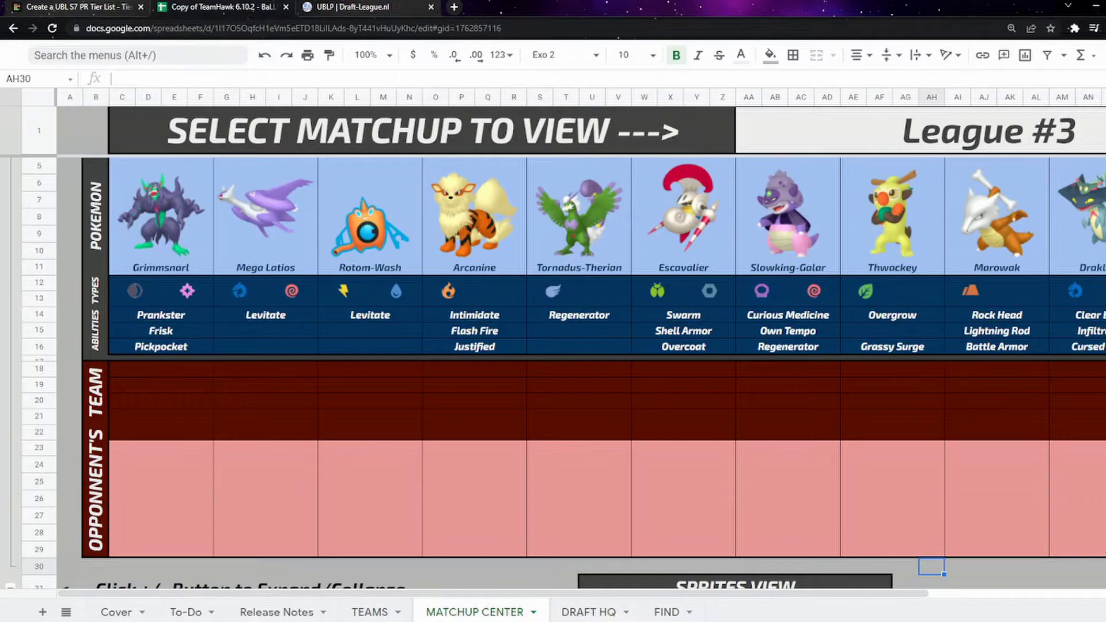
{"action": "scroll", "coordinate": [576, 346], "scroll_direction": "right", "scroll_amount": 3}
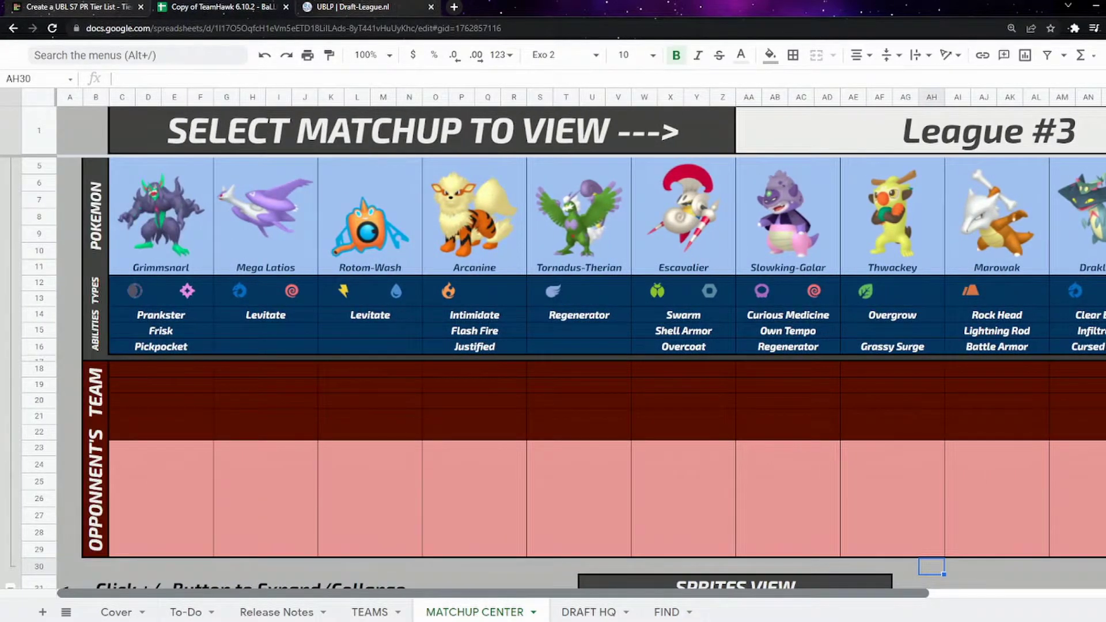
{"action": "scroll", "coordinate": [581, 343], "scroll_direction": "right", "scroll_amount": 1}
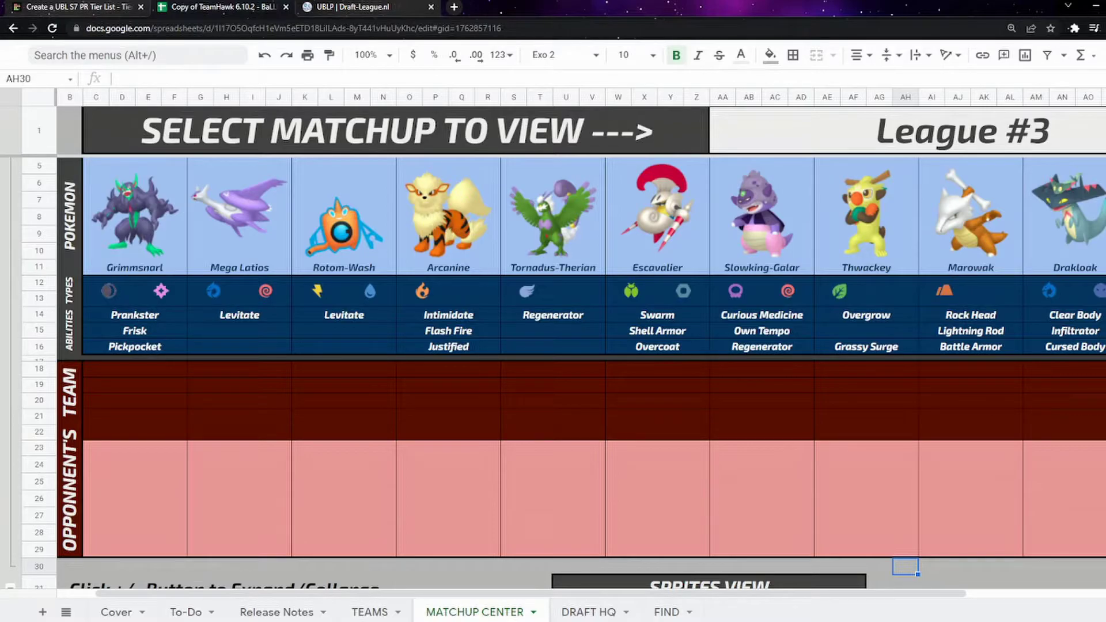
{"action": "scroll", "coordinate": [580, 342], "scroll_direction": "right", "scroll_amount": 3}
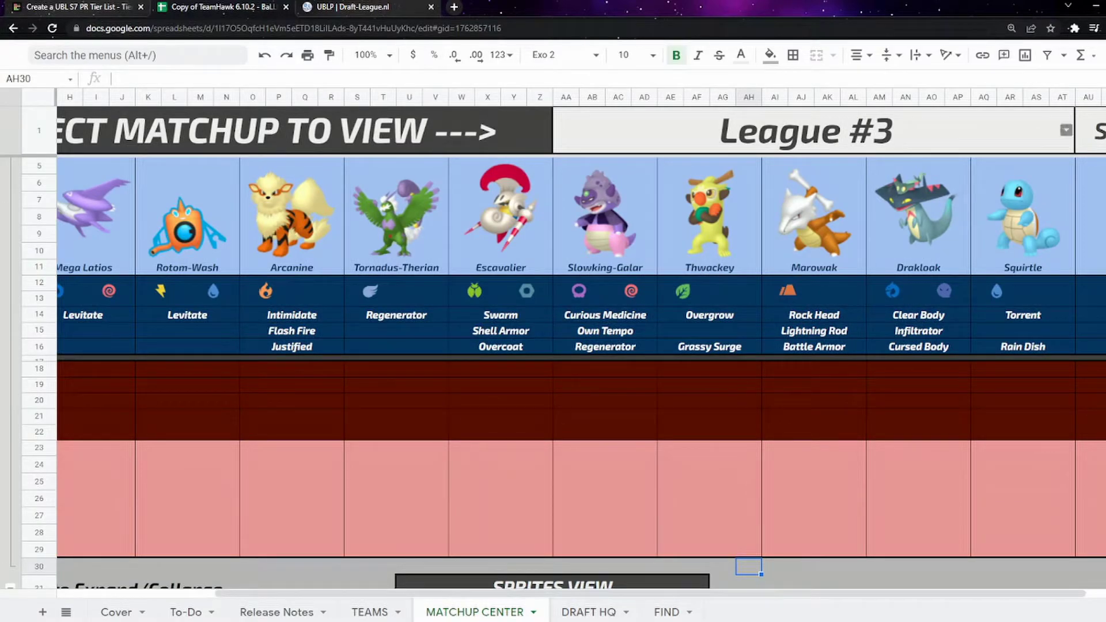
{"action": "left_click", "coordinate": [1066, 130]}
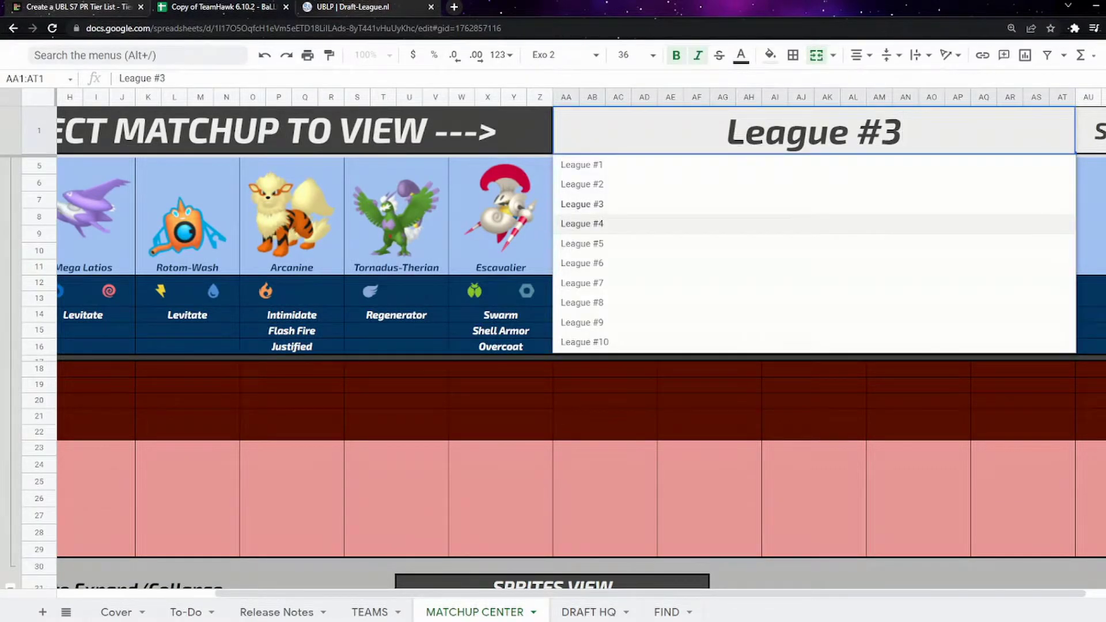
{"action": "left_click", "coordinate": [582, 224]}
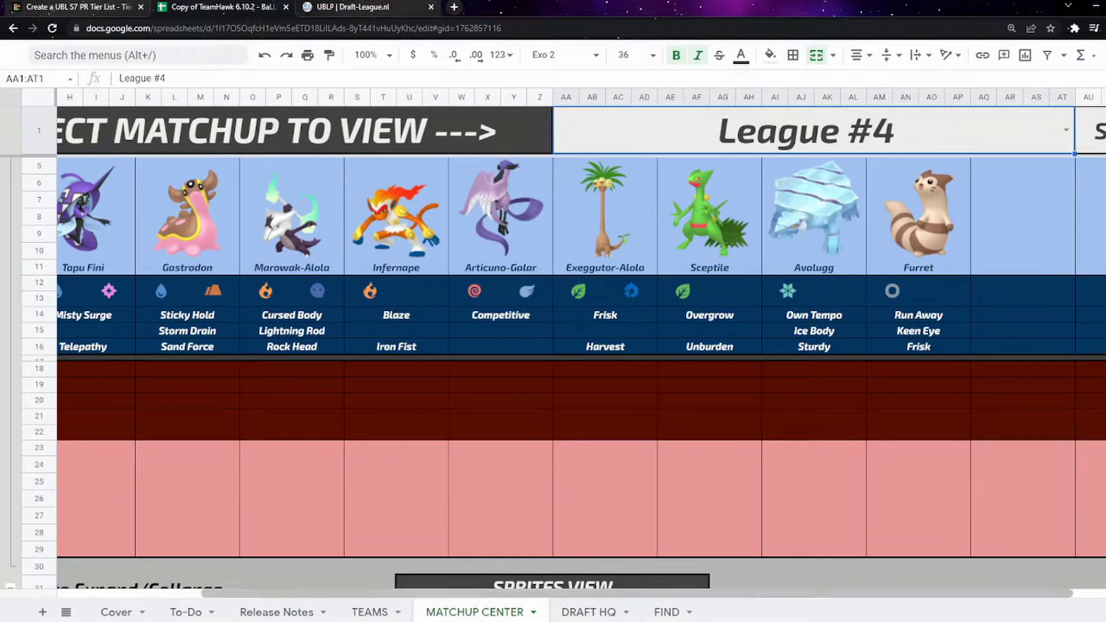
- Review the League #4 team's roster, speed tiers in the sprites view, type chart and team stats
{"action": "scroll", "coordinate": [581, 342], "scroll_direction": "left", "scroll_amount": 3}
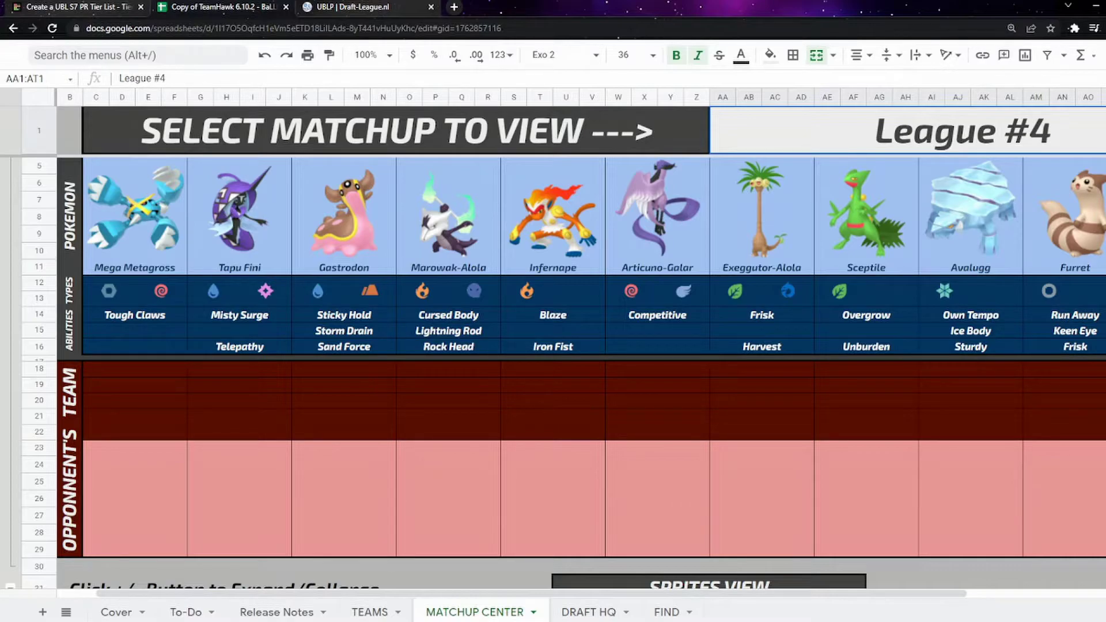
{"action": "scroll", "coordinate": [553, 374], "scroll_direction": "down", "scroll_amount": 5}
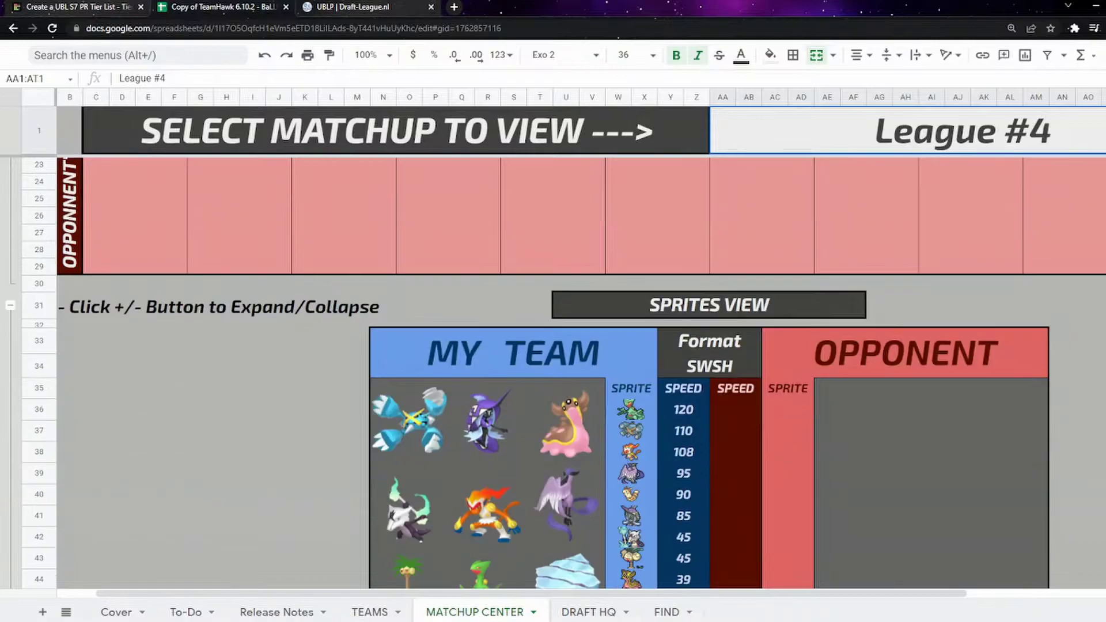
{"action": "scroll", "coordinate": [553, 374], "scroll_direction": "down", "scroll_amount": 10}
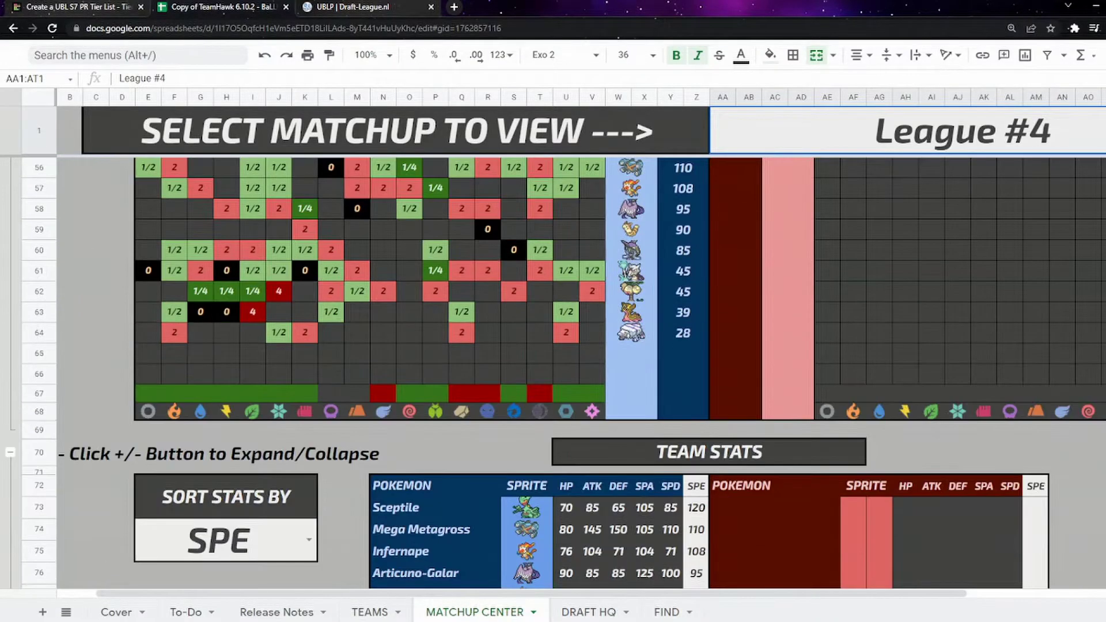
{"action": "scroll", "coordinate": [553, 375], "scroll_direction": "up", "scroll_amount": 1}
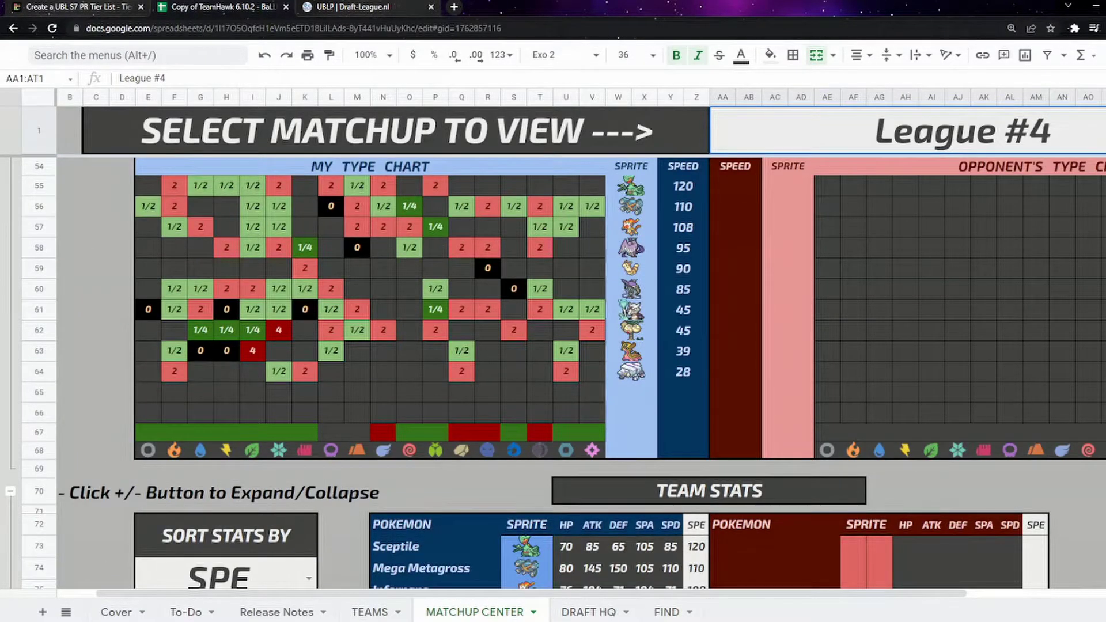
{"action": "scroll", "coordinate": [553, 375], "scroll_direction": "up", "scroll_amount": 1}
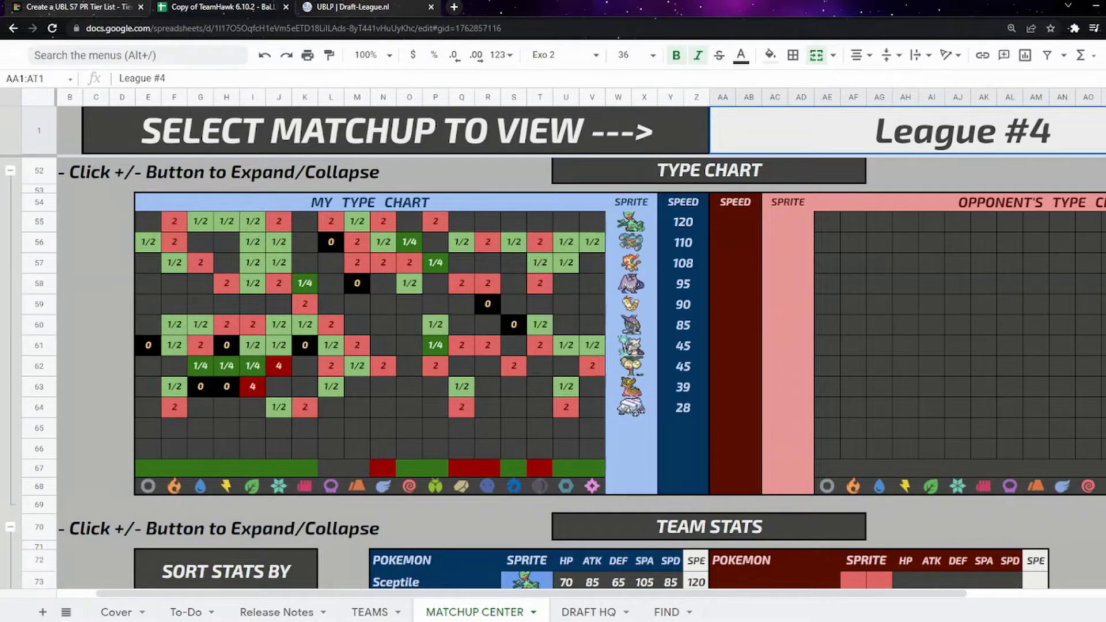
- Switch to Draft-League.nl, open the Grafton Granbulls team page and look through its Season 2 draft table
{"action": "key", "text": "ctrl+Tab"}
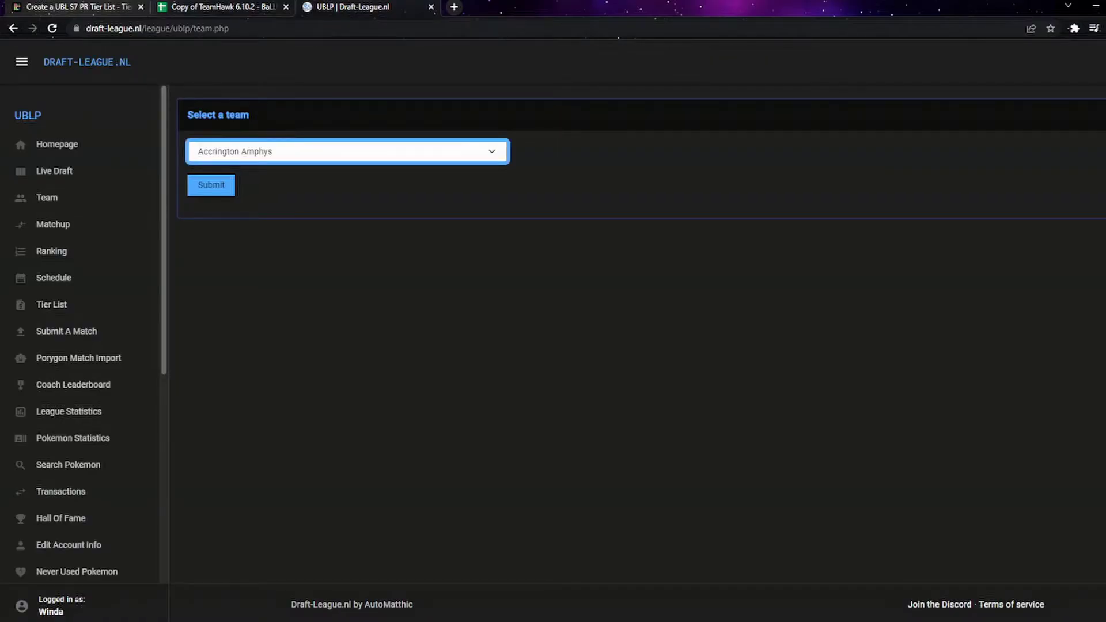
{"action": "key", "text": "g"}
{"action": "key", "text": "Tab"}
{"action": "key", "text": "Return"}
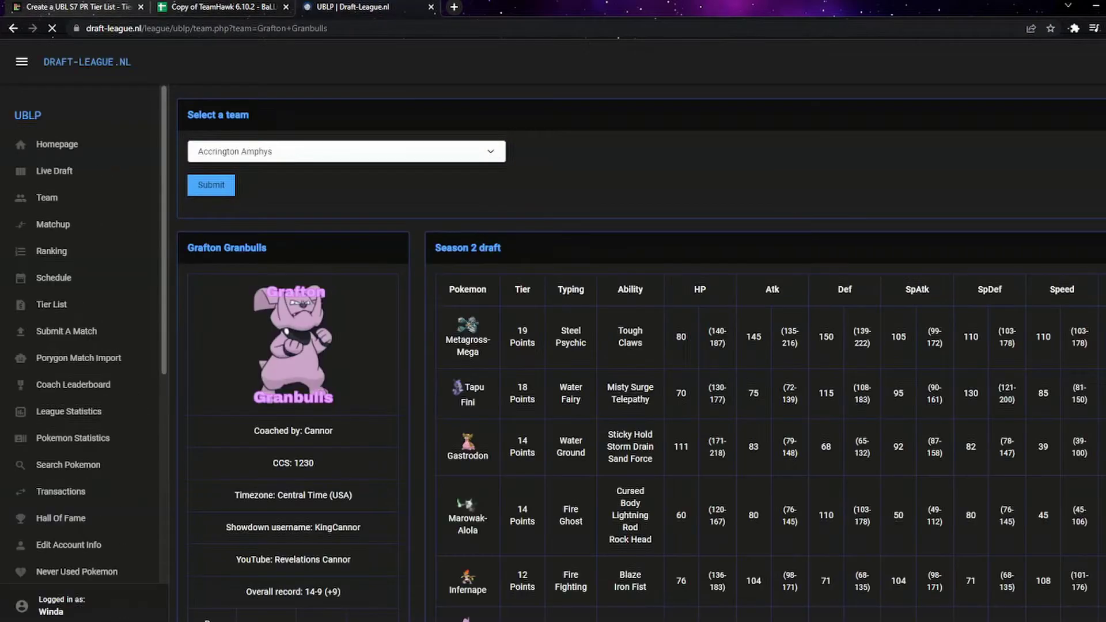
{"action": "scroll", "coordinate": [641, 353], "scroll_direction": "down", "scroll_amount": 6}
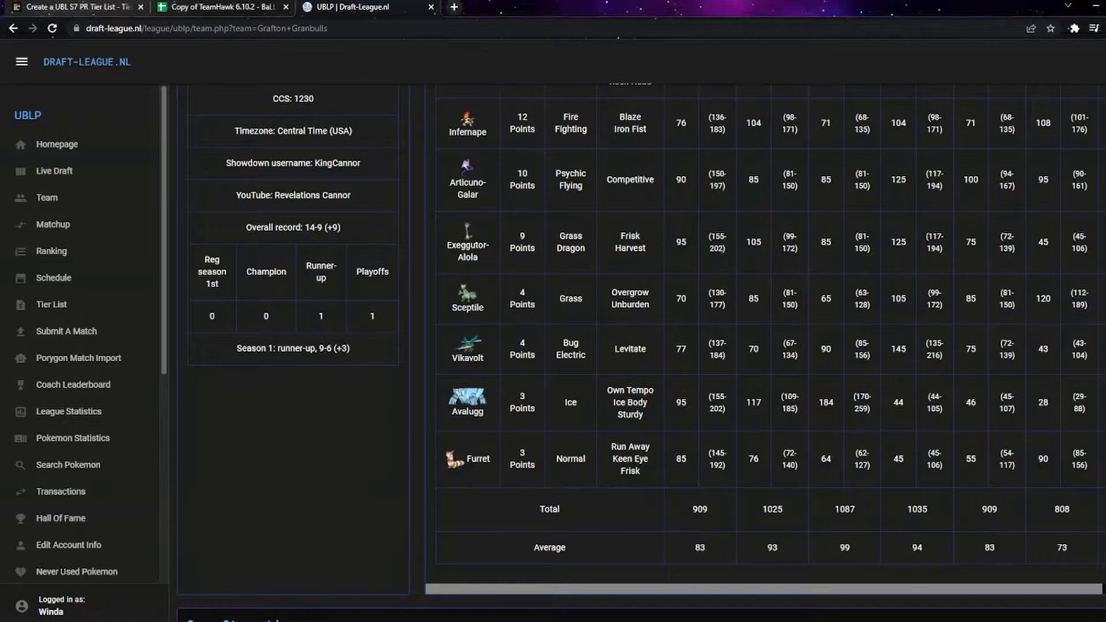
{"action": "scroll", "coordinate": [772, 335], "scroll_direction": "up", "scroll_amount": 3}
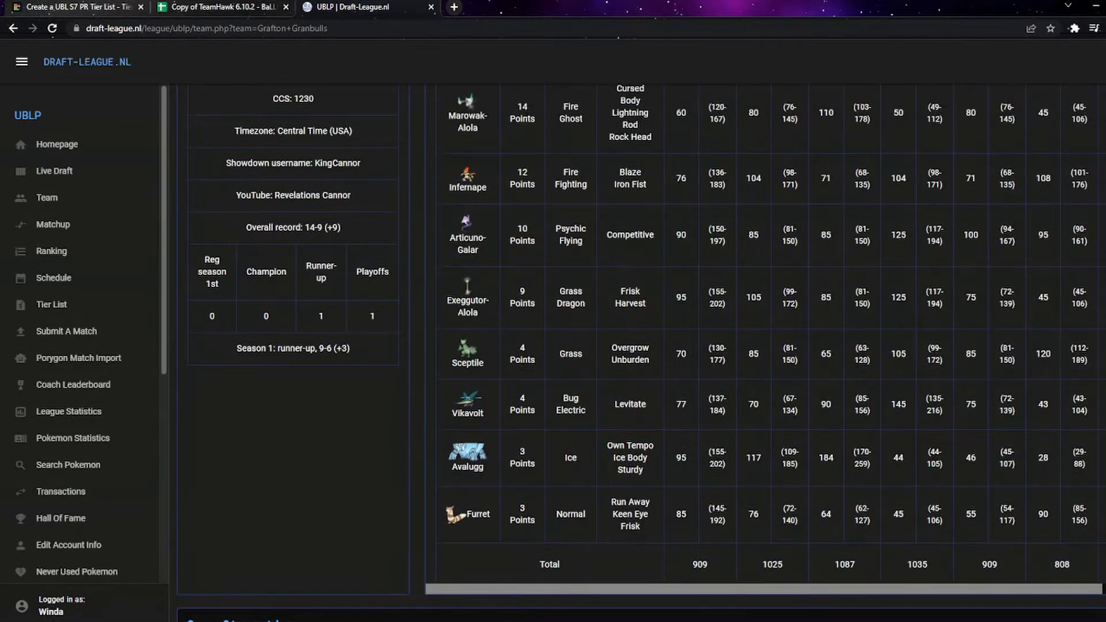
{"action": "scroll", "coordinate": [641, 352], "scroll_direction": "up", "scroll_amount": 3}
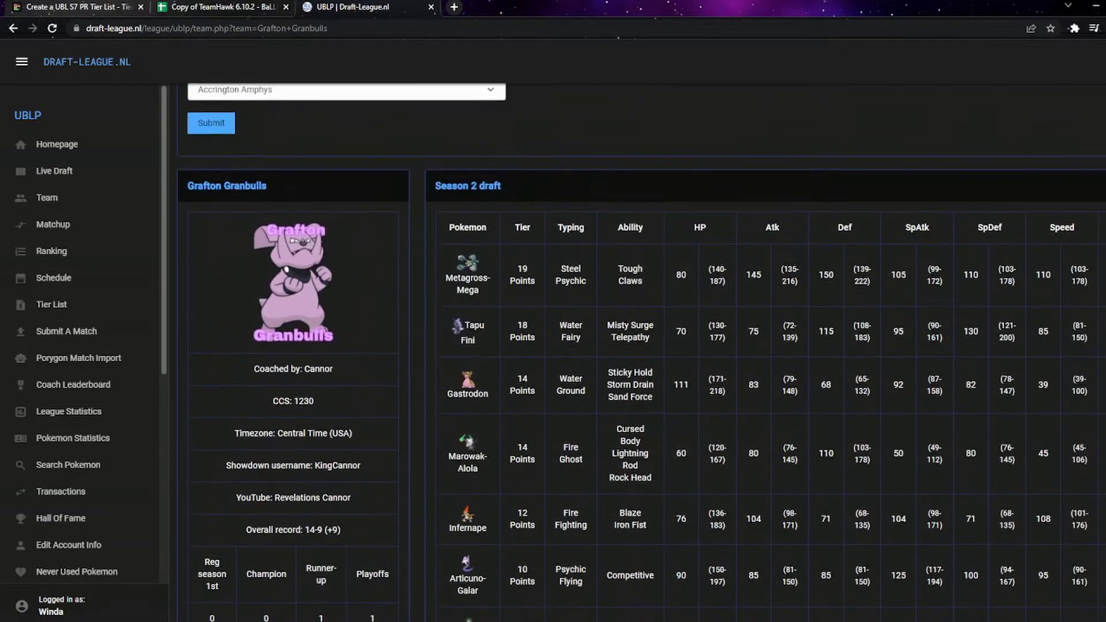
{"action": "scroll", "coordinate": [641, 352], "scroll_direction": "down", "scroll_amount": 2}
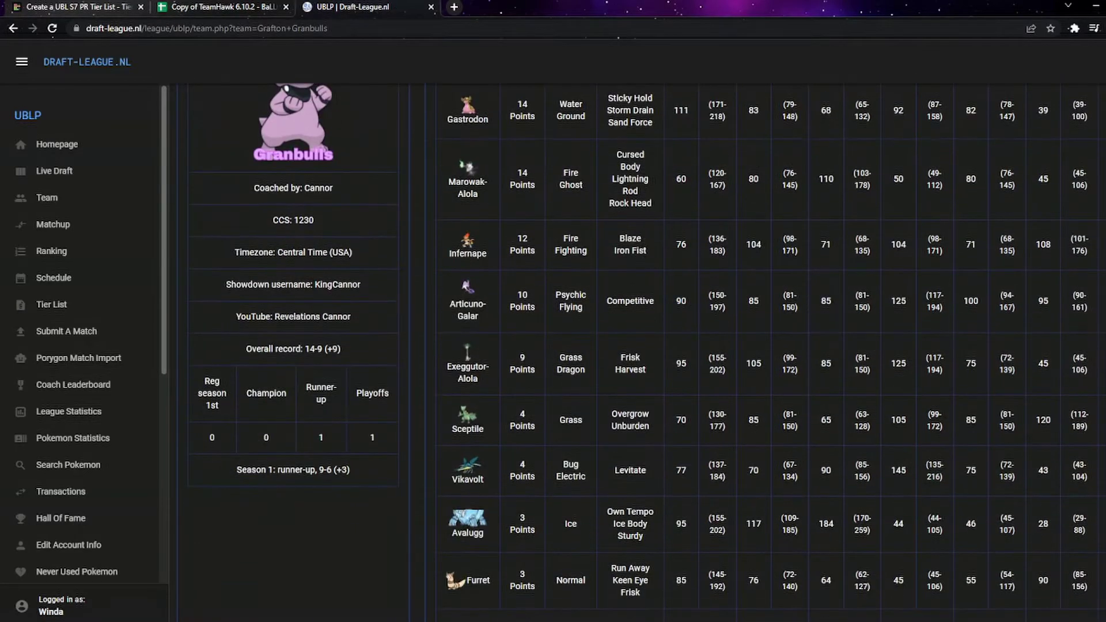
{"action": "scroll", "coordinate": [772, 351], "scroll_direction": "up", "scroll_amount": 1}
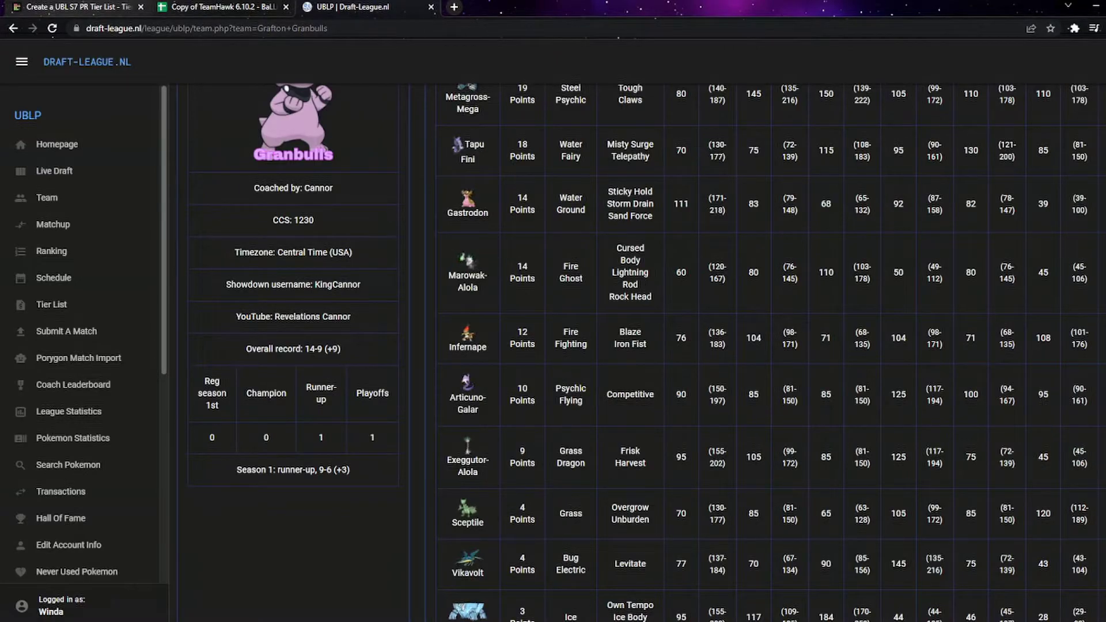
- Return to the matchup spreadsheet and examine League #4's speed comparison and move categories from momentum to speed control
{"action": "key", "text": "ctrl+shift+Tab"}
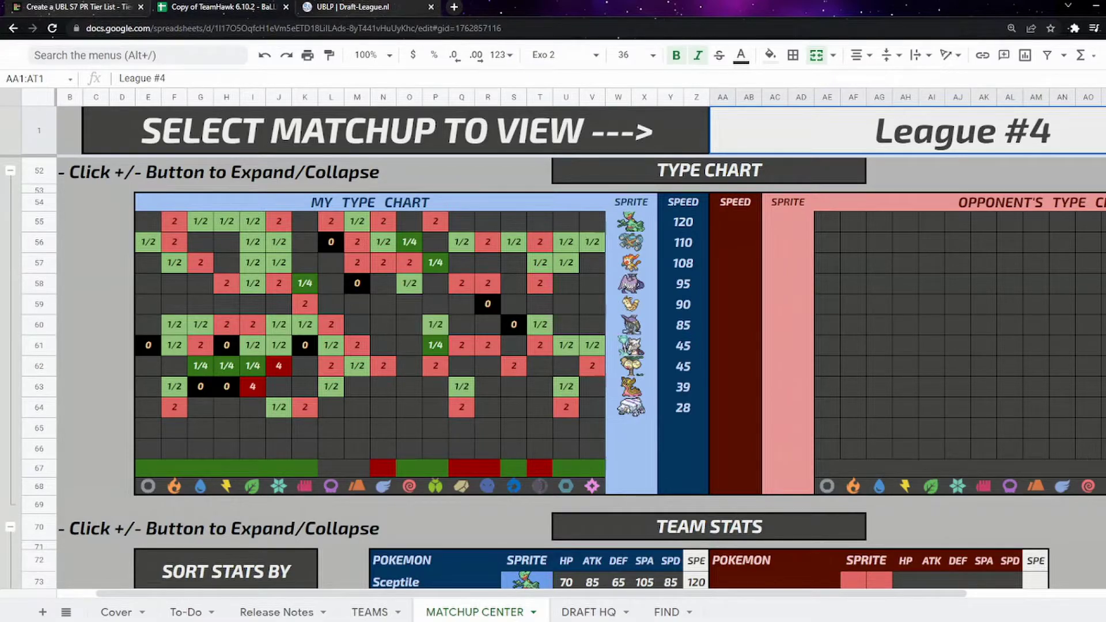
{"action": "scroll", "coordinate": [576, 375], "scroll_direction": "down", "scroll_amount": 20}
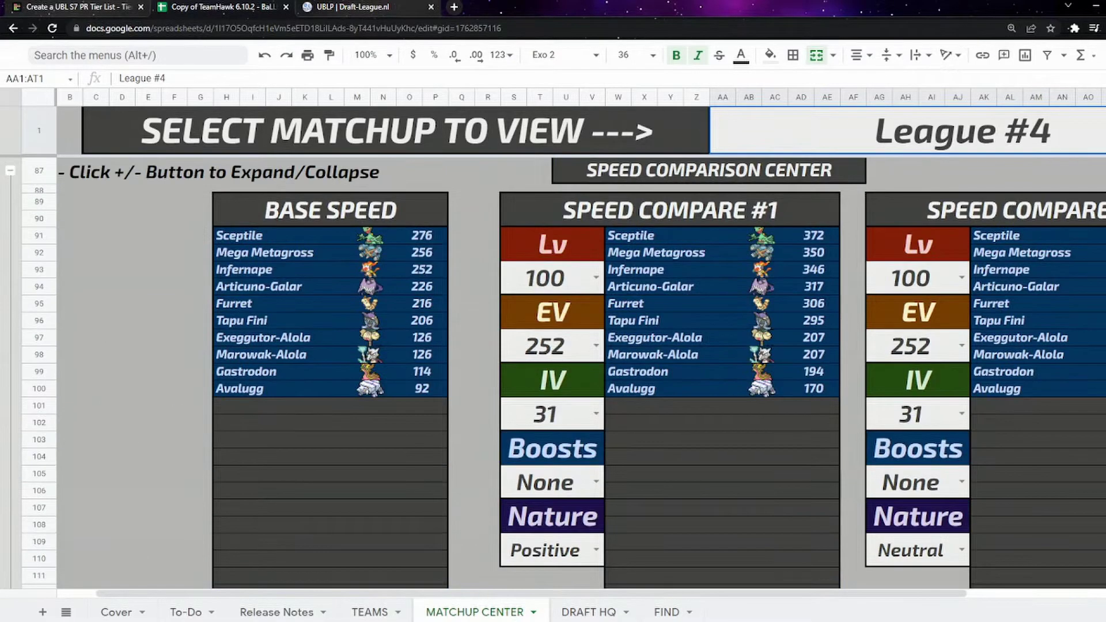
{"action": "scroll", "coordinate": [576, 374], "scroll_direction": "down", "scroll_amount": 8}
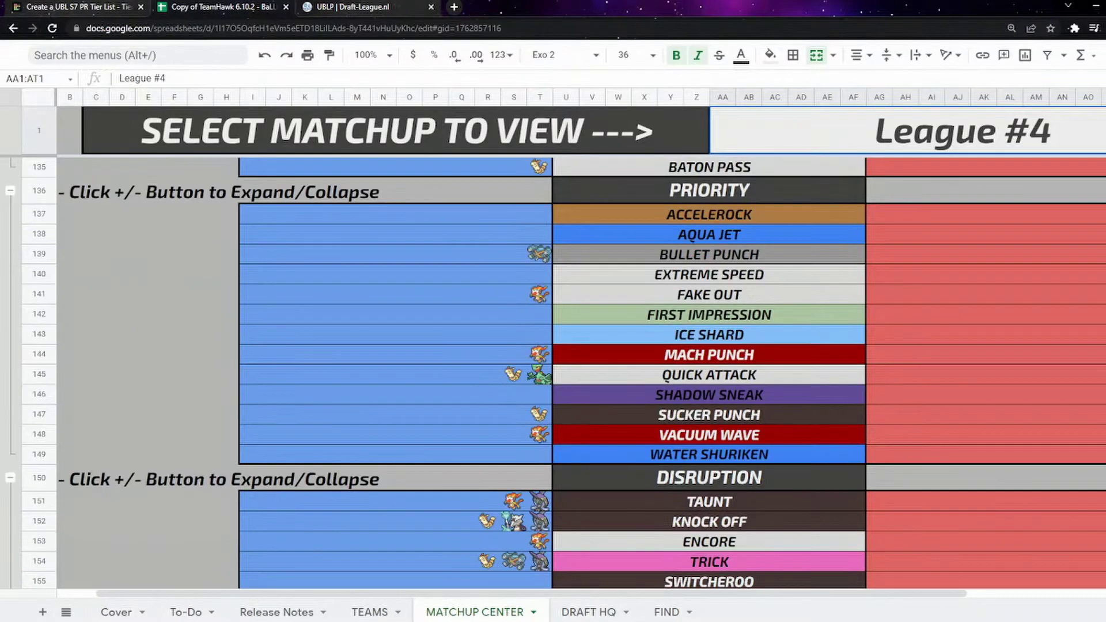
{"action": "scroll", "coordinate": [576, 374], "scroll_direction": "up", "scroll_amount": 7}
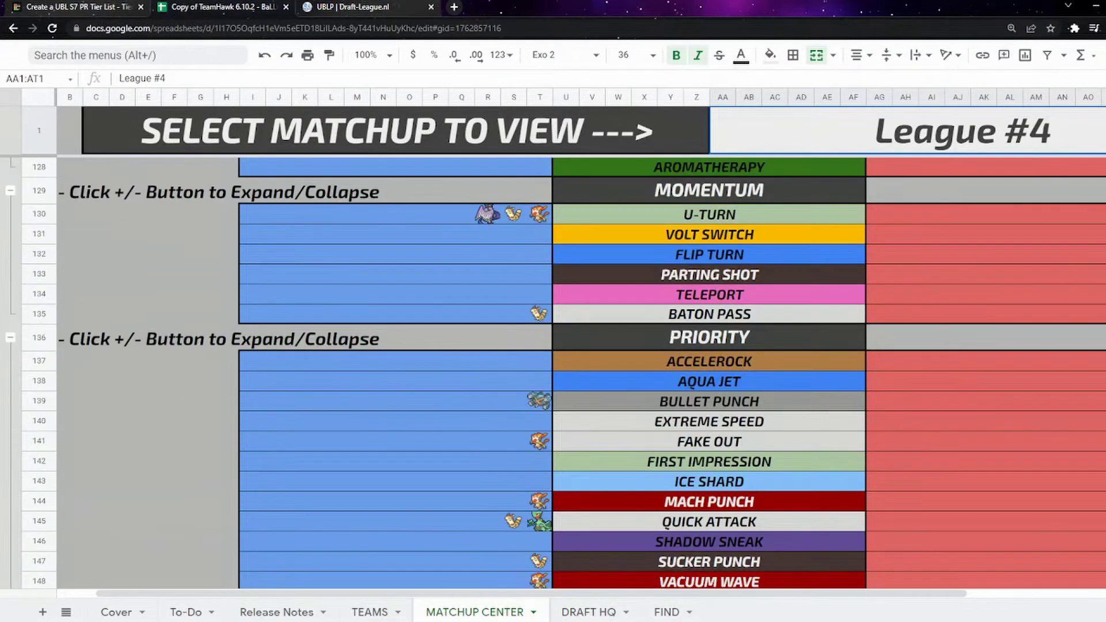
{"action": "scroll", "coordinate": [576, 374], "scroll_direction": "down", "scroll_amount": 12}
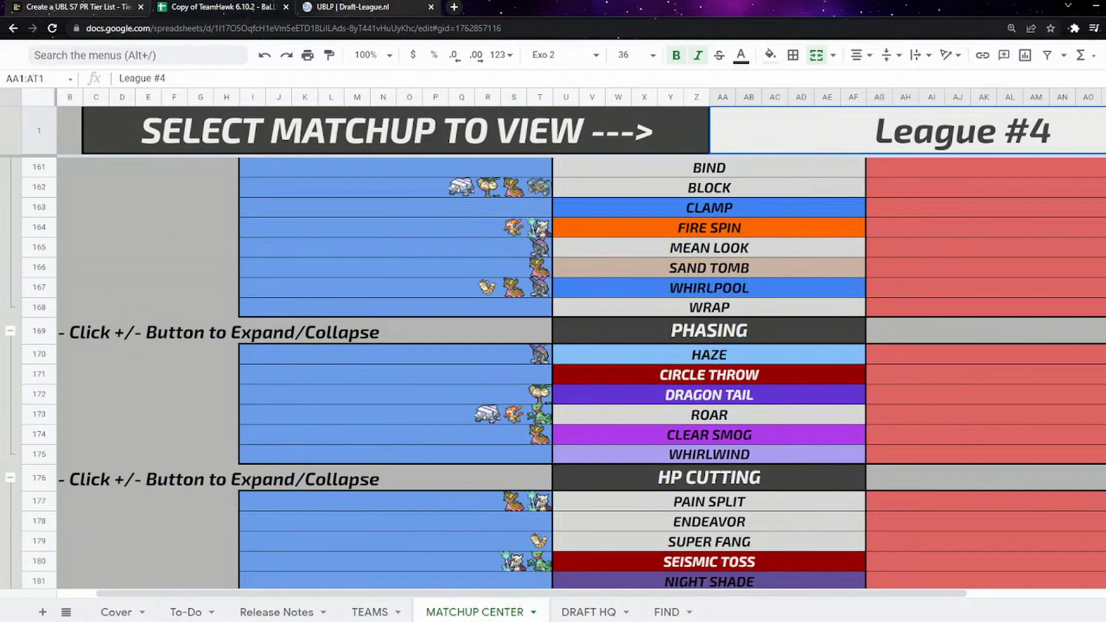
{"action": "scroll", "coordinate": [576, 375], "scroll_direction": "down", "scroll_amount": 8}
{"action": "scroll", "coordinate": [576, 374], "scroll_direction": "up", "scroll_amount": 2}
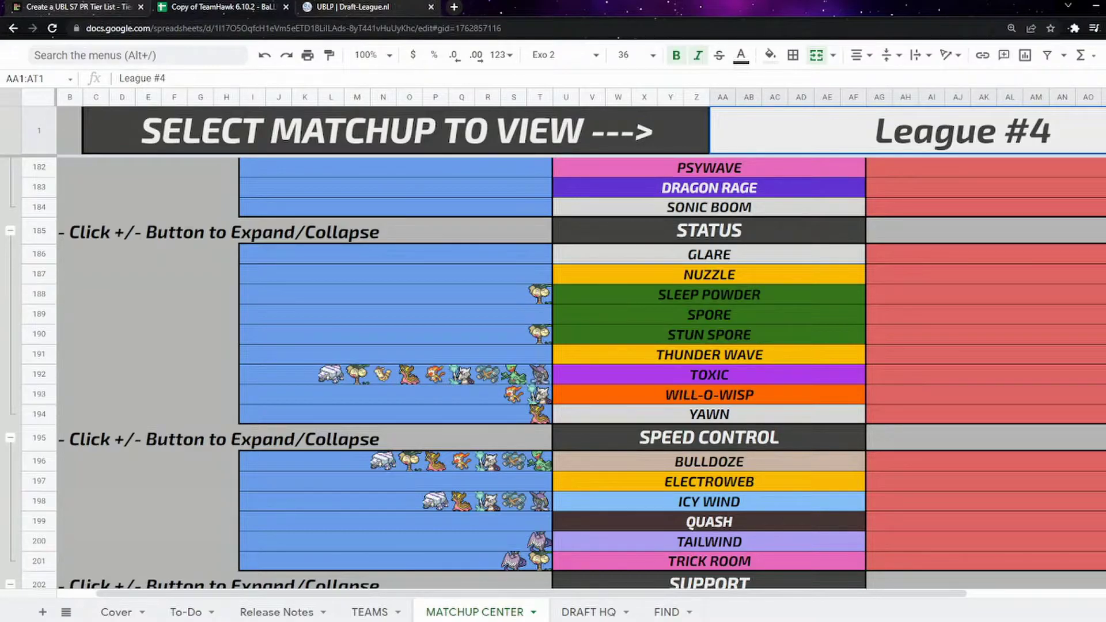
{"action": "scroll", "coordinate": [576, 375], "scroll_direction": "up", "scroll_amount": 13}
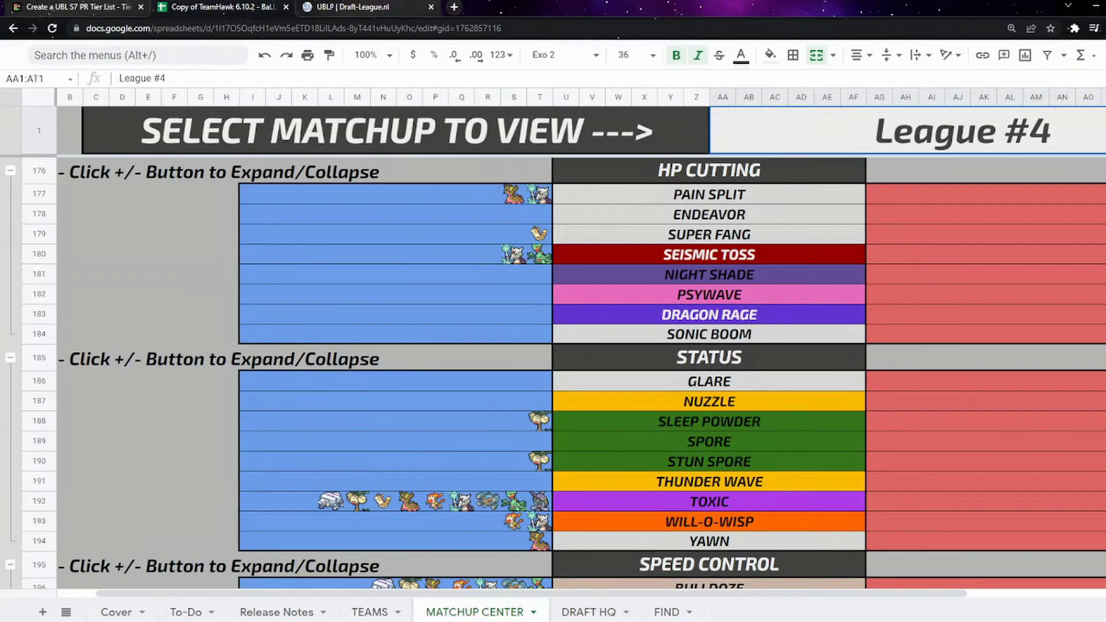
{"action": "scroll", "coordinate": [576, 374], "scroll_direction": "up", "scroll_amount": 20}
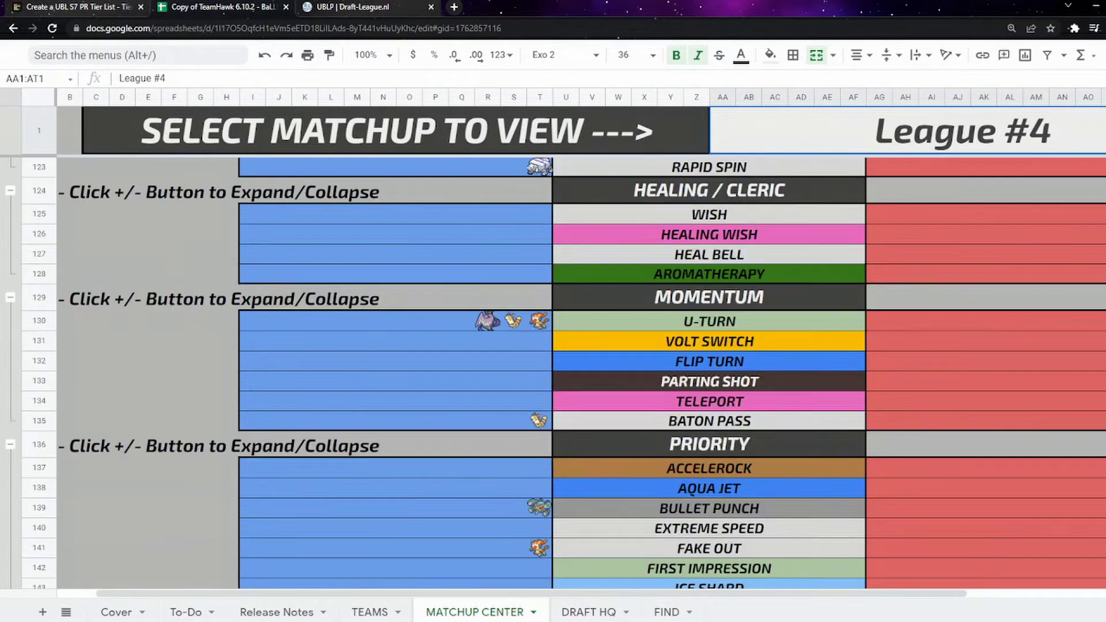
{"action": "scroll", "coordinate": [576, 375], "scroll_direction": "up", "scroll_amount": 18}
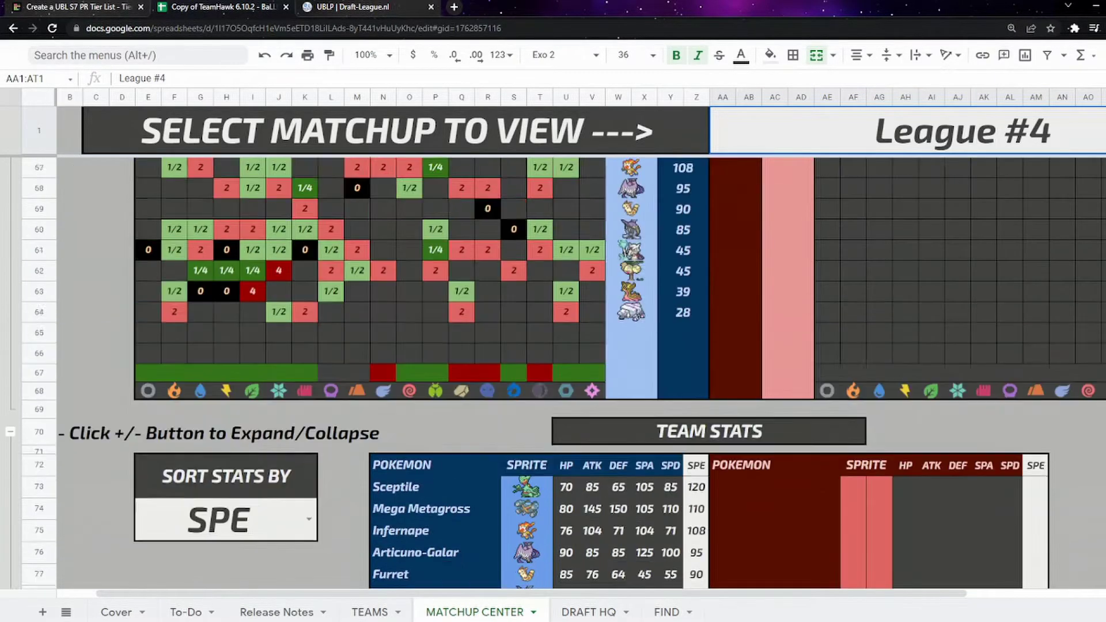
{"action": "scroll", "coordinate": [576, 374], "scroll_direction": "up", "scroll_amount": 6}
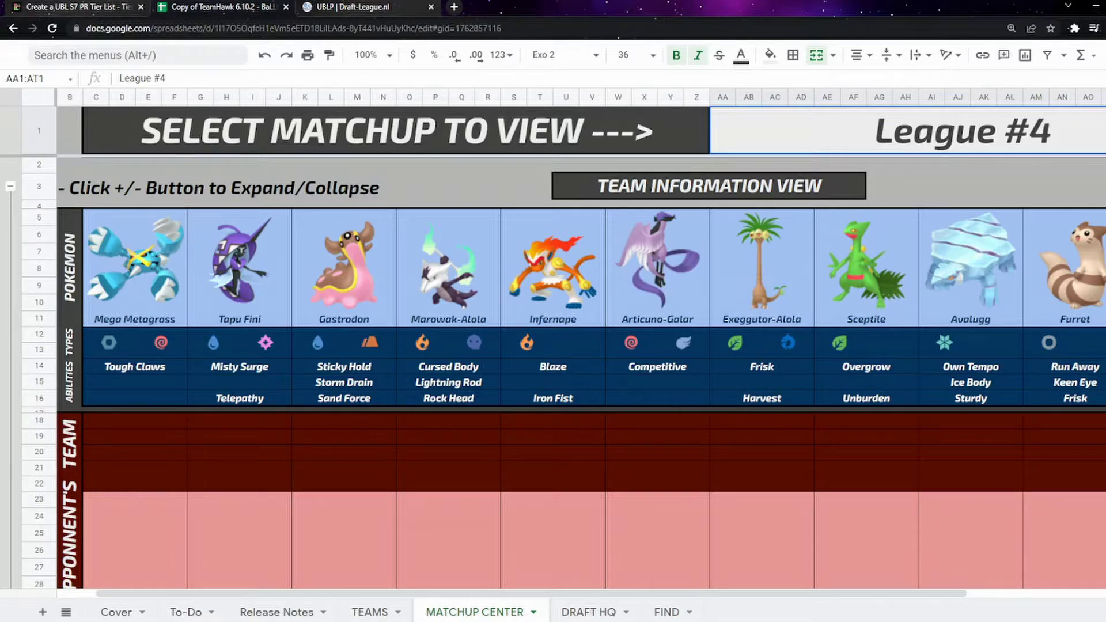
- Switch back to the Grafton Granbulls page and compare its full Season 2 draft list with the spreadsheet roster
{"action": "key", "text": "ctrl+Tab"}
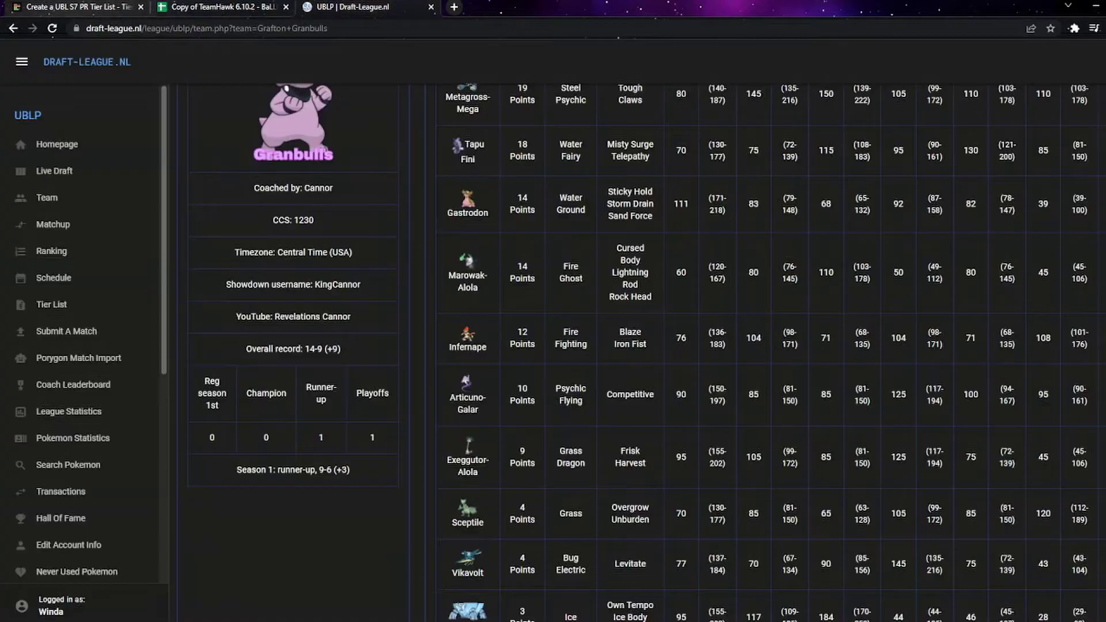
{"action": "scroll", "coordinate": [770, 353], "scroll_direction": "down", "scroll_amount": 3}
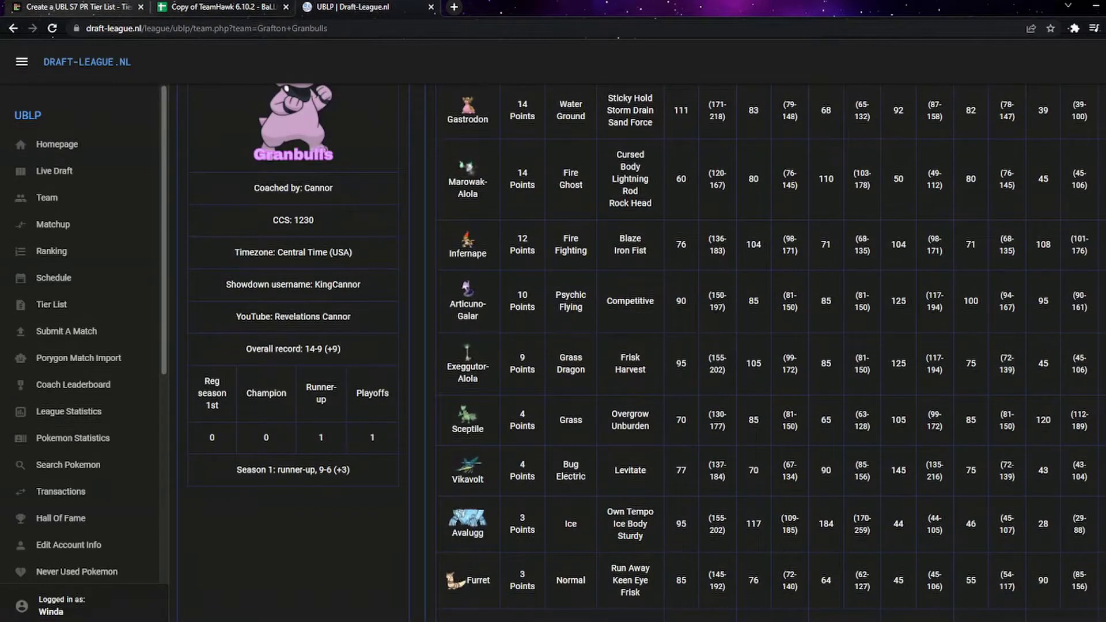
{"action": "scroll", "coordinate": [769, 353], "scroll_direction": "down", "scroll_amount": 3}
{"action": "scroll", "coordinate": [641, 353], "scroll_direction": "up", "scroll_amount": 4}
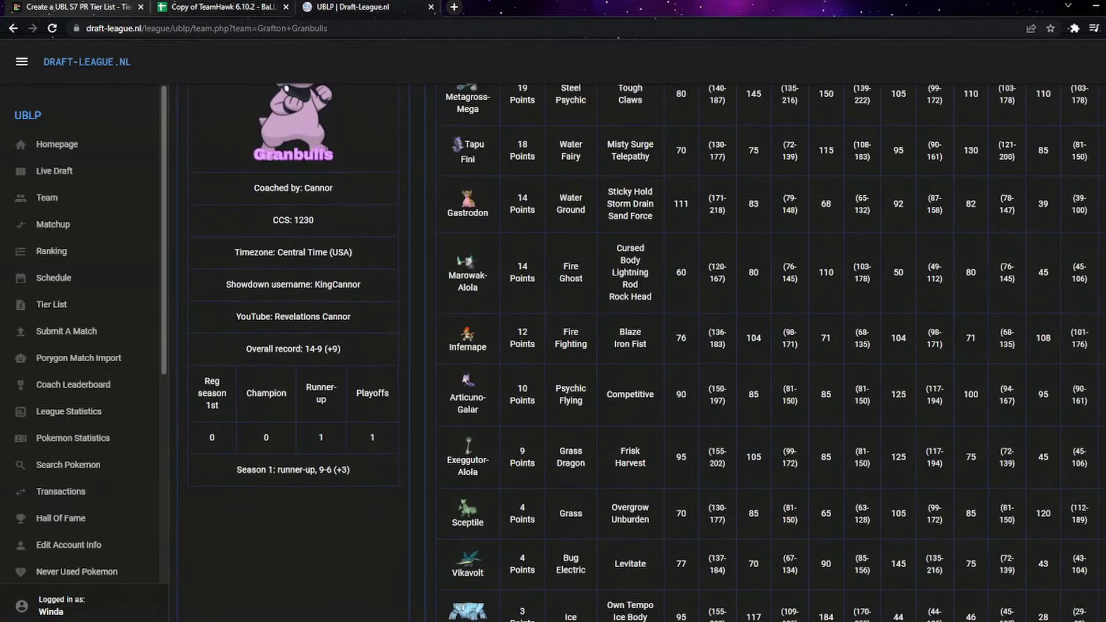
{"action": "scroll", "coordinate": [767, 353], "scroll_direction": "down", "scroll_amount": 1}
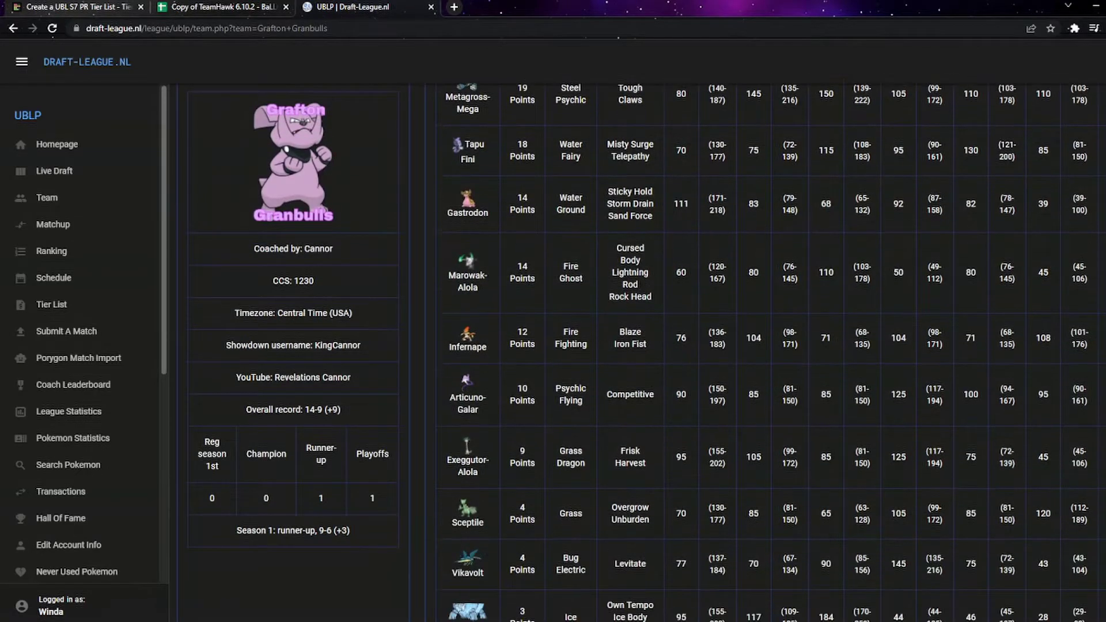
{"action": "scroll", "coordinate": [768, 352], "scroll_direction": "down", "scroll_amount": 1}
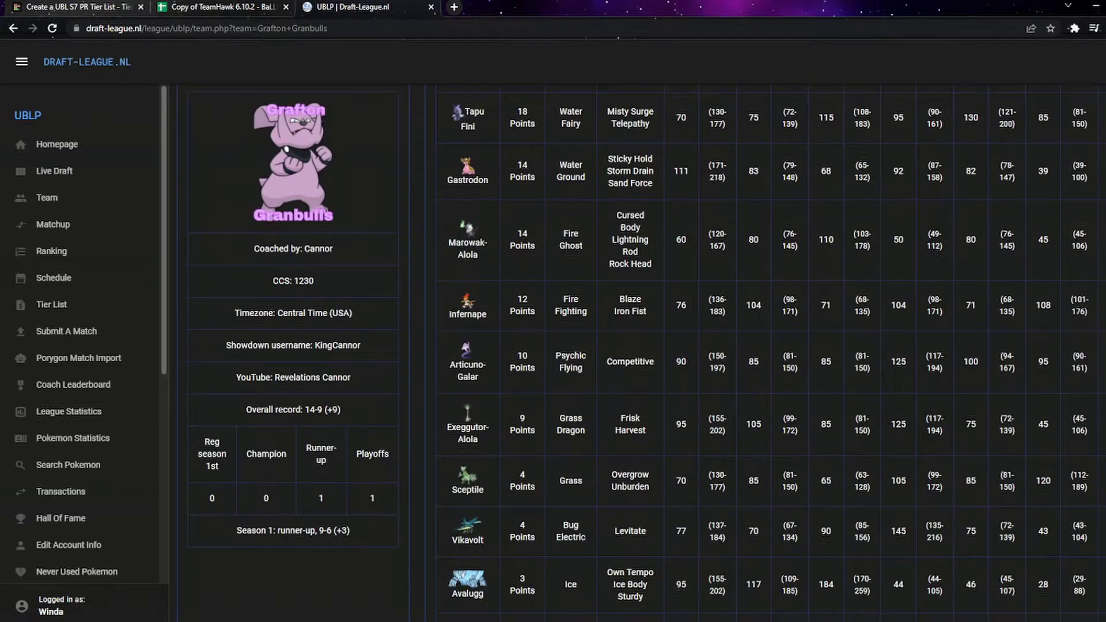
{"action": "scroll", "coordinate": [645, 342], "scroll_direction": "down", "scroll_amount": 1}
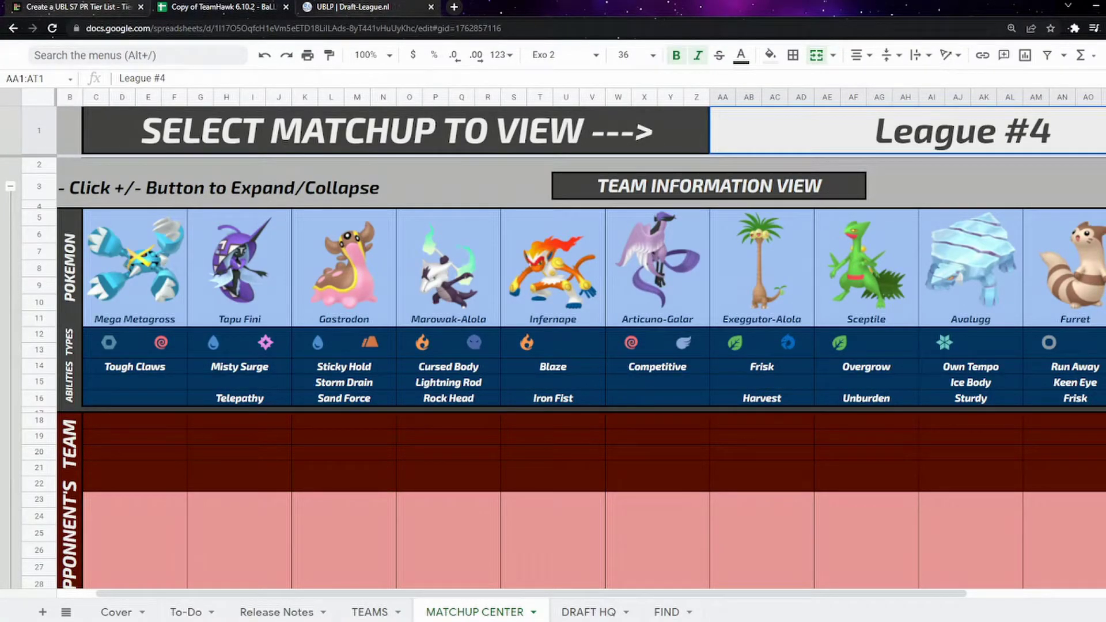
- Return to the matchup spreadsheet and look over the whole League #4 roster and its type chart again
{"action": "scroll", "coordinate": [581, 343], "scroll_direction": "right", "scroll_amount": 3}
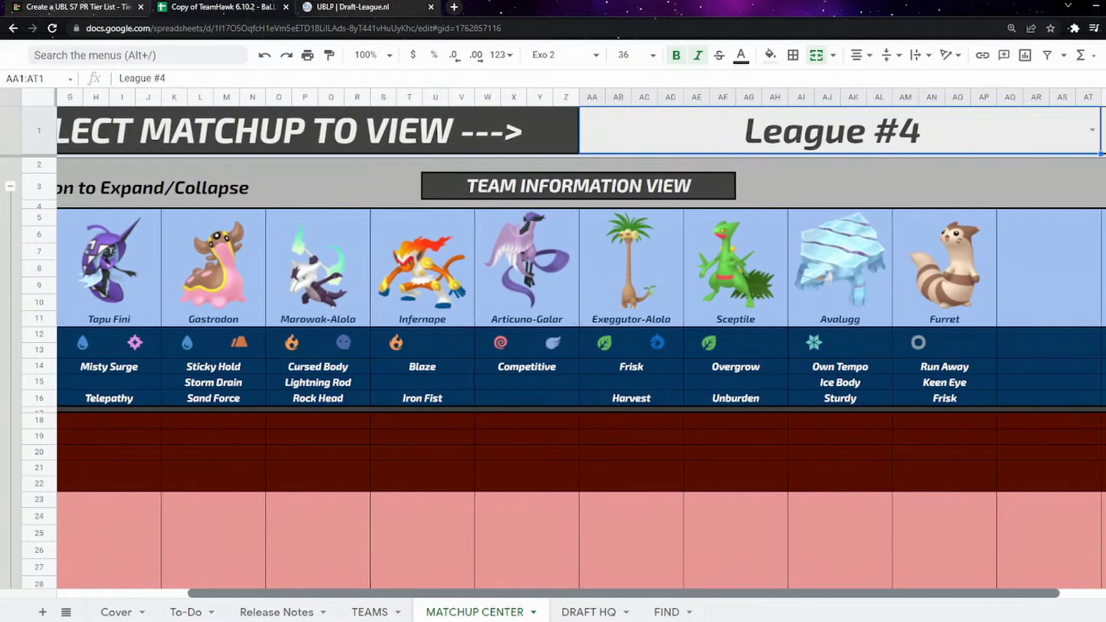
{"action": "scroll", "coordinate": [580, 343], "scroll_direction": "left", "scroll_amount": 3}
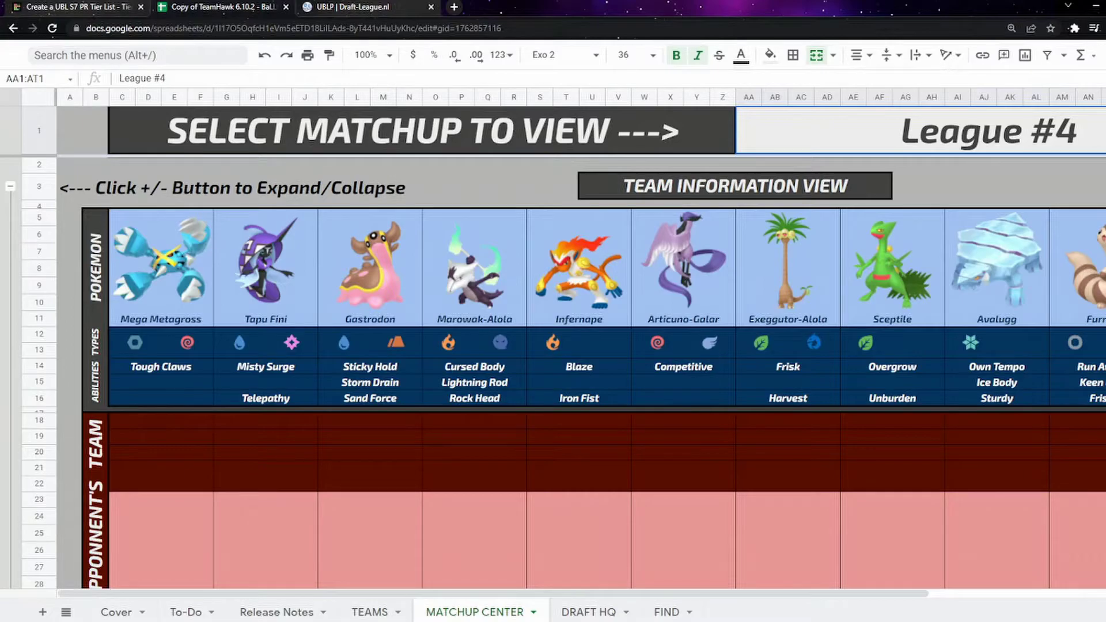
{"action": "key", "text": "ctrl+shift+Tab"}
{"action": "key", "text": "ctrl+Tab"}
{"action": "scroll", "coordinate": [579, 343], "scroll_direction": "right", "scroll_amount": 3}
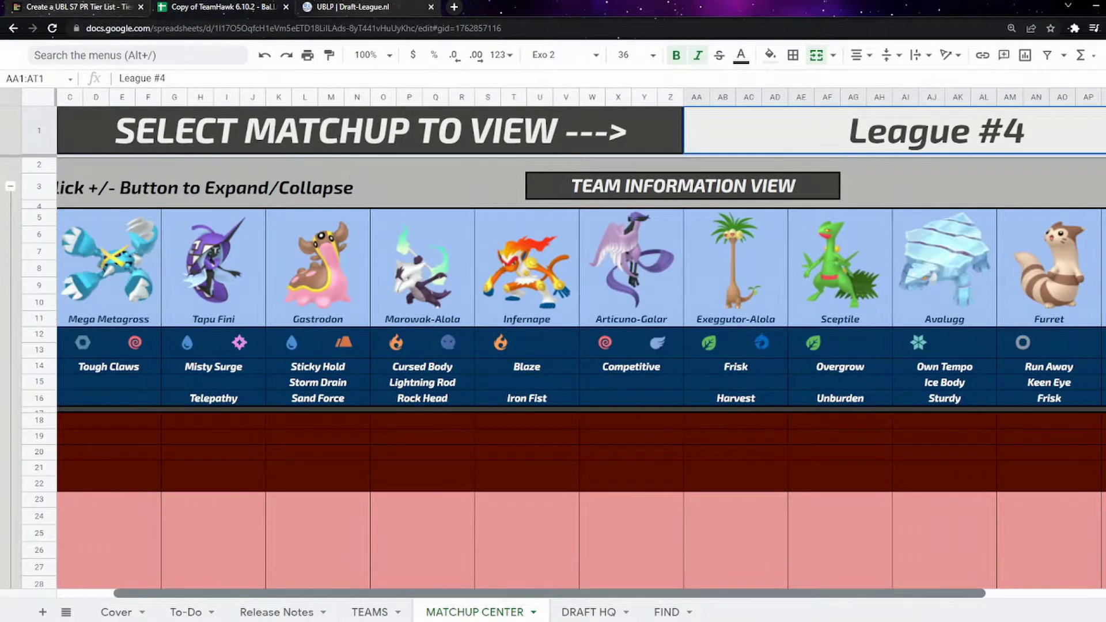
{"action": "scroll", "coordinate": [579, 343], "scroll_direction": "left", "scroll_amount": 2}
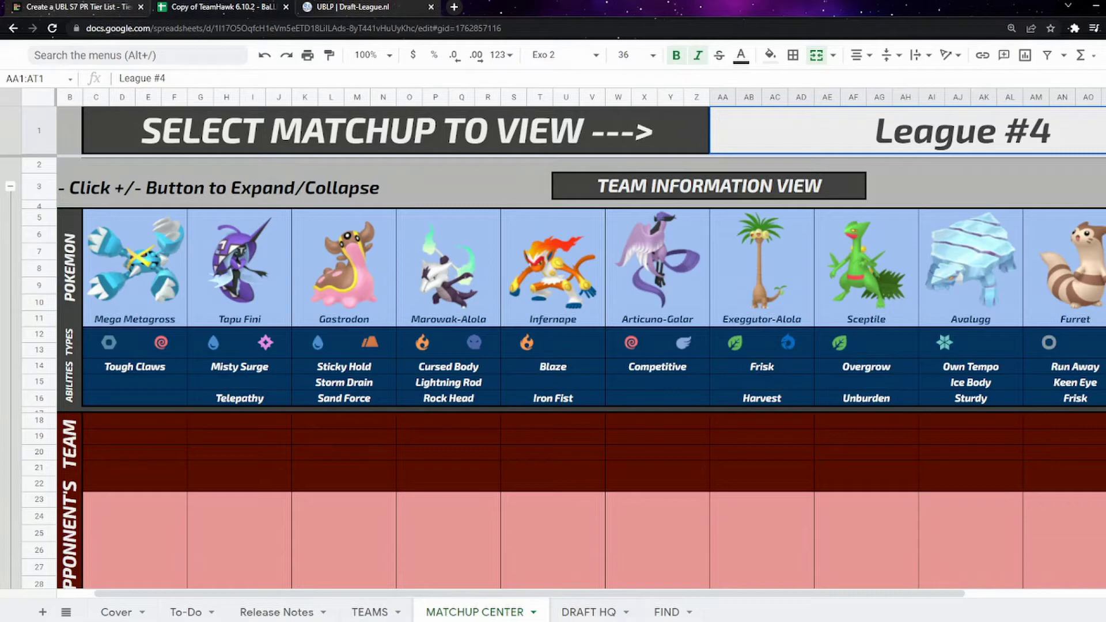
{"action": "scroll", "coordinate": [564, 372], "scroll_direction": "down", "scroll_amount": 2}
{"action": "scroll", "coordinate": [553, 371], "scroll_direction": "down", "scroll_amount": 15}
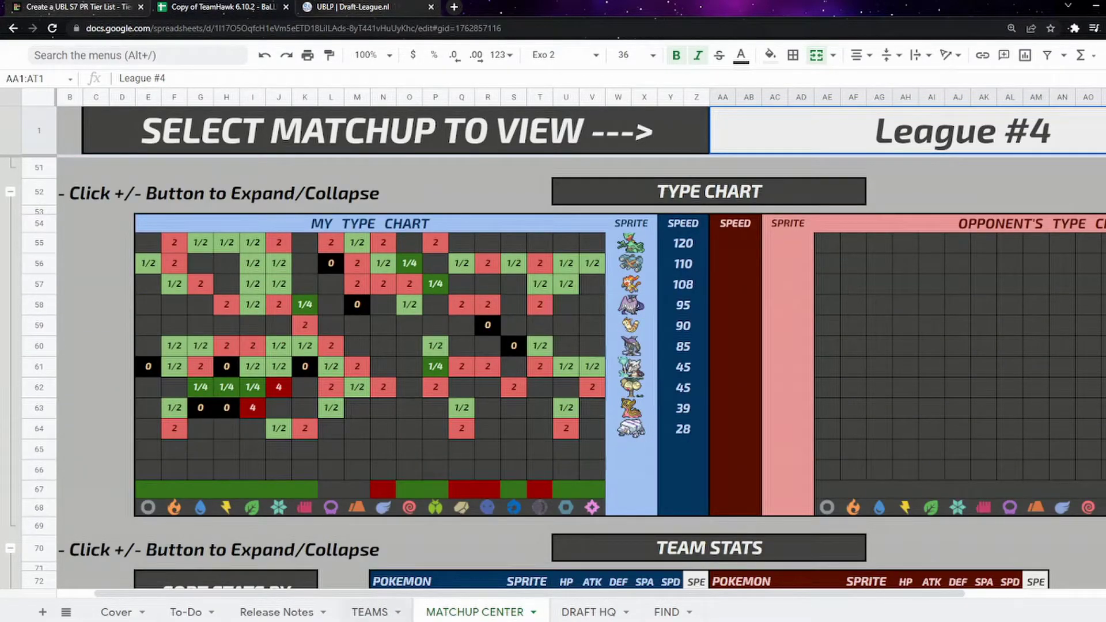
- Add Vikavolt as the eleventh Pokemon of My Team under League #4 in the TEAMS sheet
{"action": "key", "text": "ctrl+shift+Page_Up"}
{"action": "scroll", "coordinate": [553, 346], "scroll_direction": "down", "scroll_amount": 12}
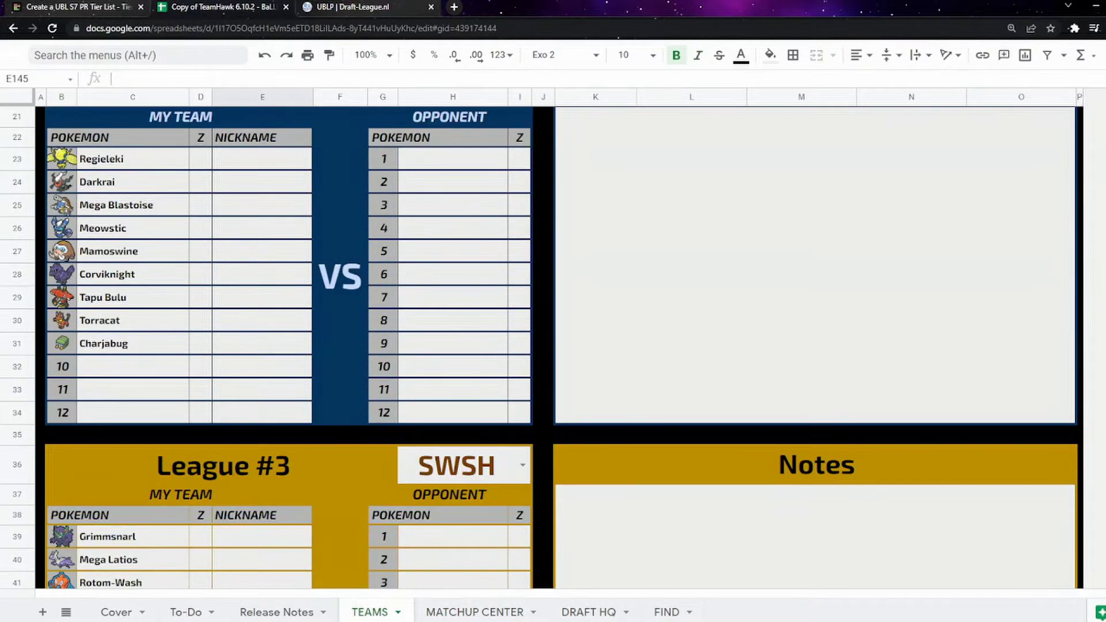
{"action": "scroll", "coordinate": [553, 345], "scroll_direction": "down", "scroll_amount": 2}
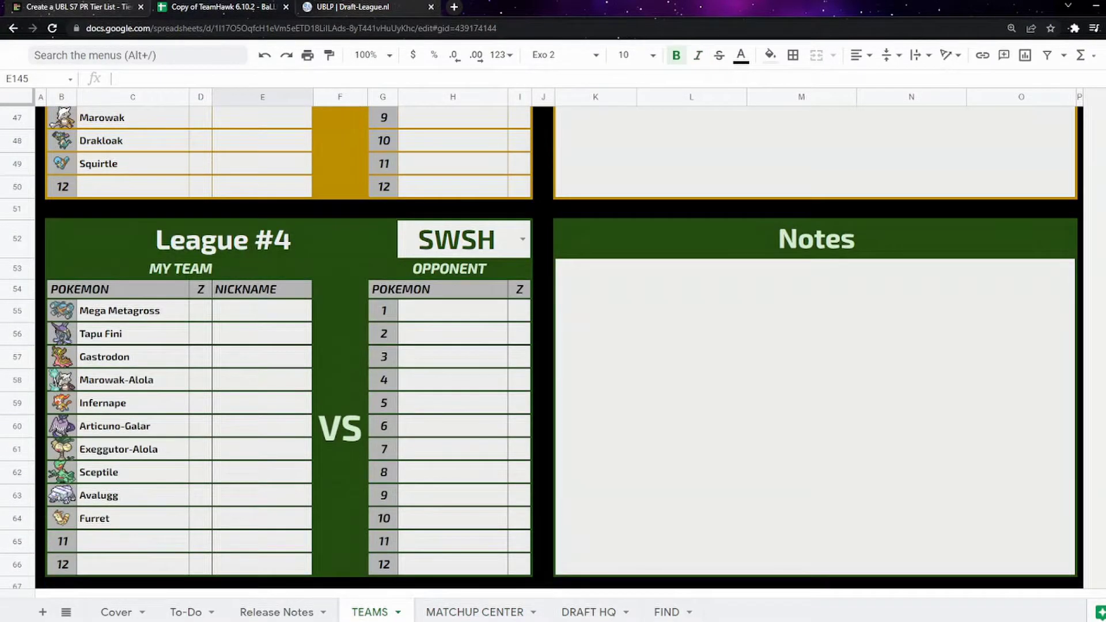
{"action": "double_click", "coordinate": [132, 542]}
{"action": "type", "text": "Vika"}
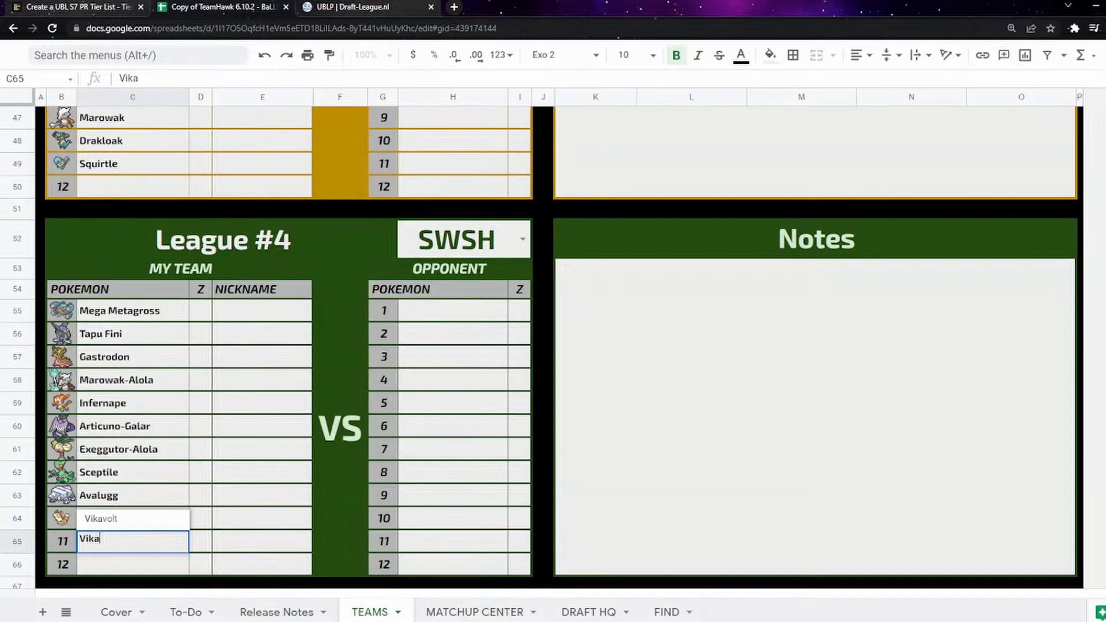
{"action": "key", "text": "Return"}
- Return to the matchup center and review League #4's updated team stats, speed comparison, type chart and roster abilities
{"action": "key", "text": "ctrl+shift+Page_Down"}
{"action": "scroll", "coordinate": [553, 375], "scroll_direction": "down", "scroll_amount": 5}
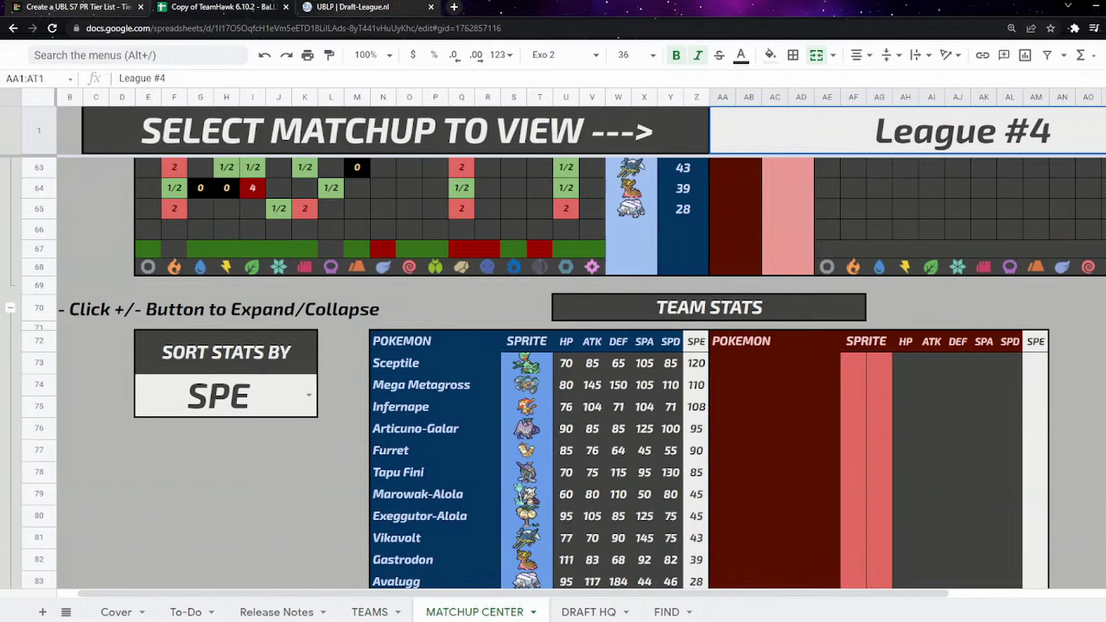
{"action": "scroll", "coordinate": [553, 375], "scroll_direction": "down", "scroll_amount": 15}
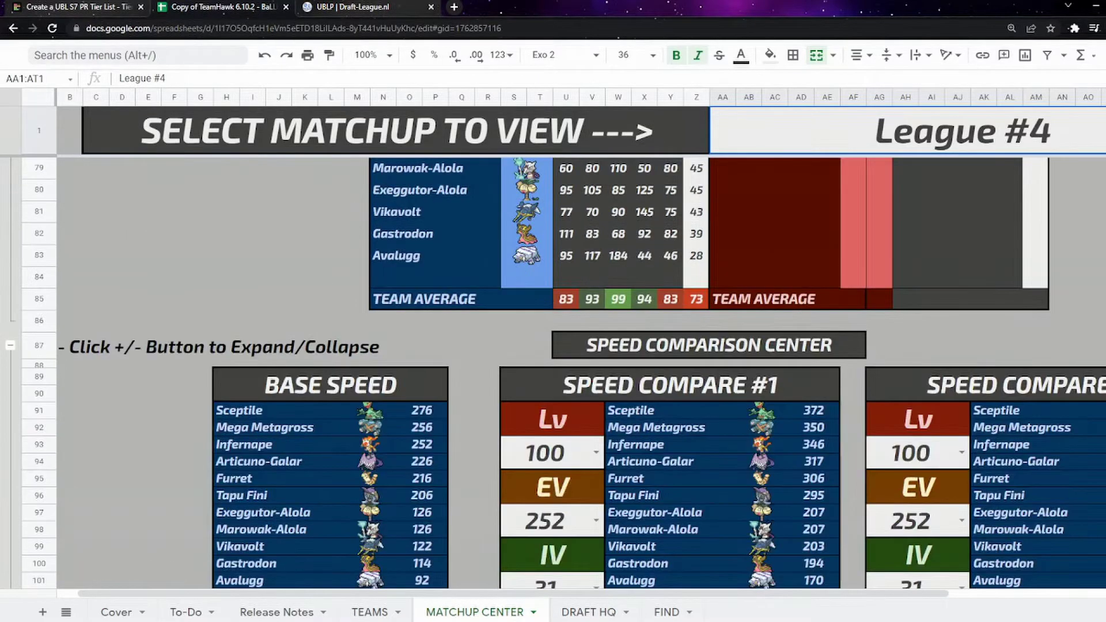
{"action": "scroll", "coordinate": [553, 374], "scroll_direction": "up", "scroll_amount": 10}
{"action": "scroll", "coordinate": [553, 374], "scroll_direction": "up", "scroll_amount": 10}
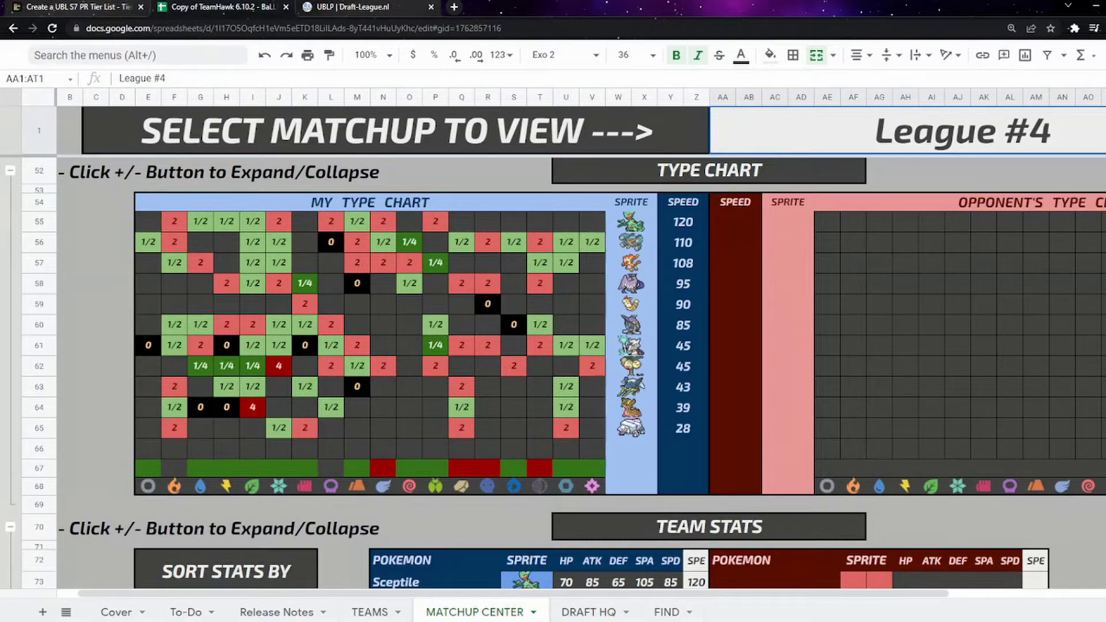
{"action": "scroll", "coordinate": [553, 374], "scroll_direction": "up", "scroll_amount": 15}
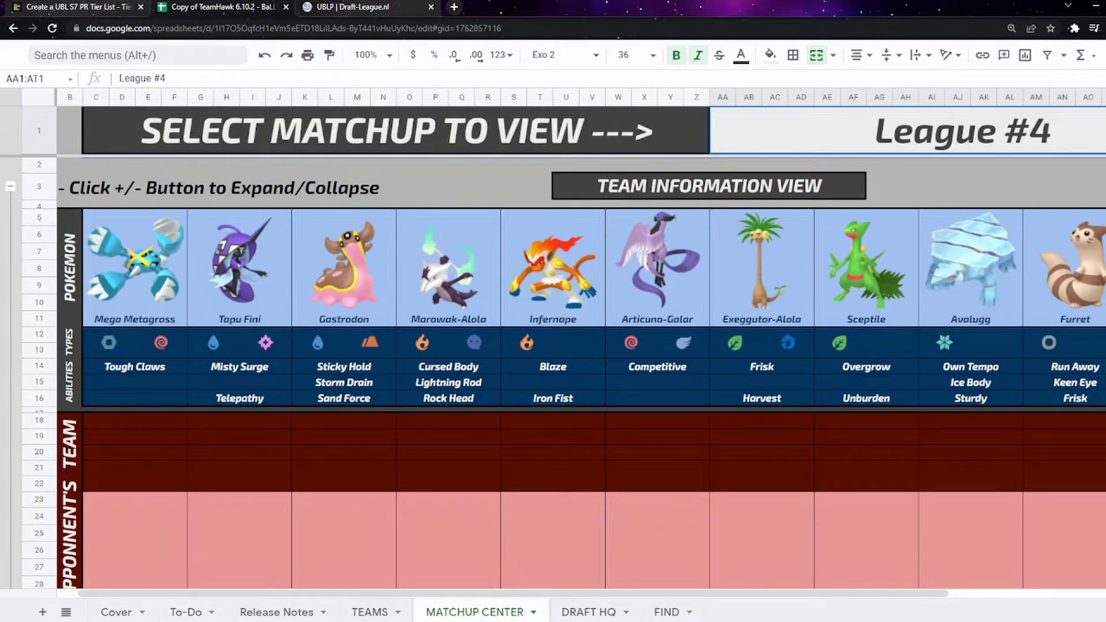
{"action": "scroll", "coordinate": [553, 375], "scroll_direction": "down", "scroll_amount": 1}
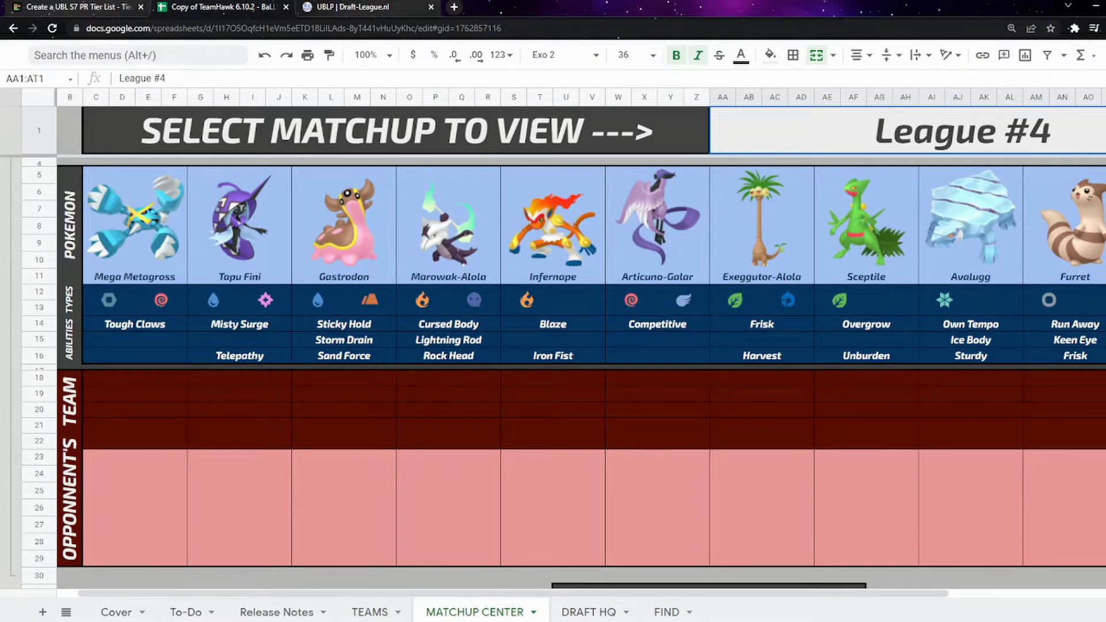
{"action": "scroll", "coordinate": [553, 375], "scroll_direction": "up", "scroll_amount": 1}
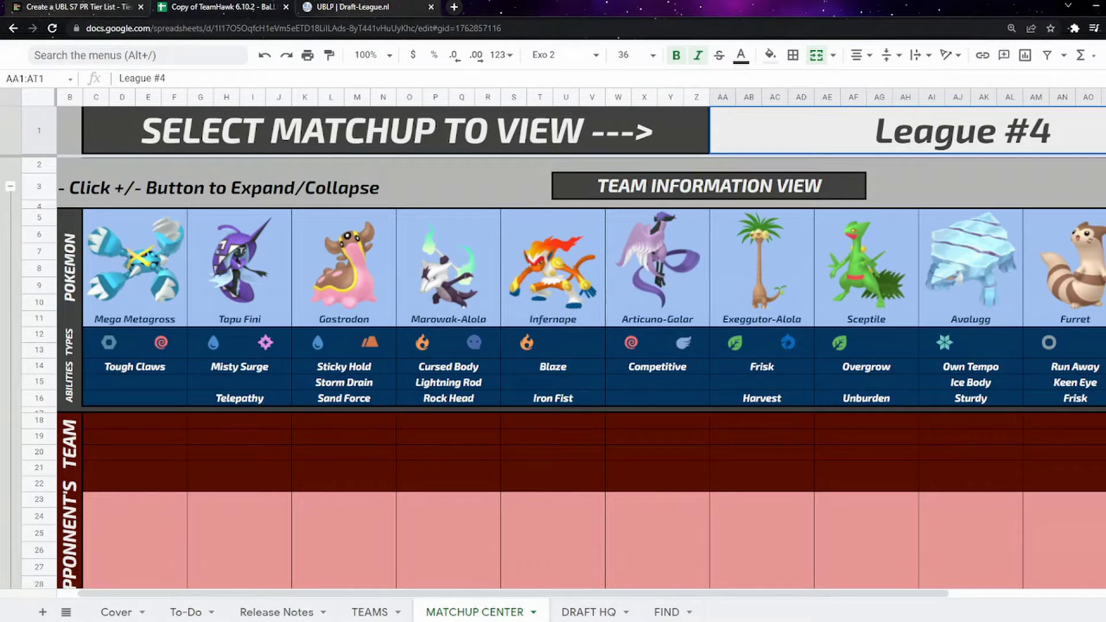
- Switch to the TierMaker tier list and place the Grafton Granbulls first in the B tier, ahead of the Ampharos team
{"action": "key", "text": "ctrl+shift+Tab"}
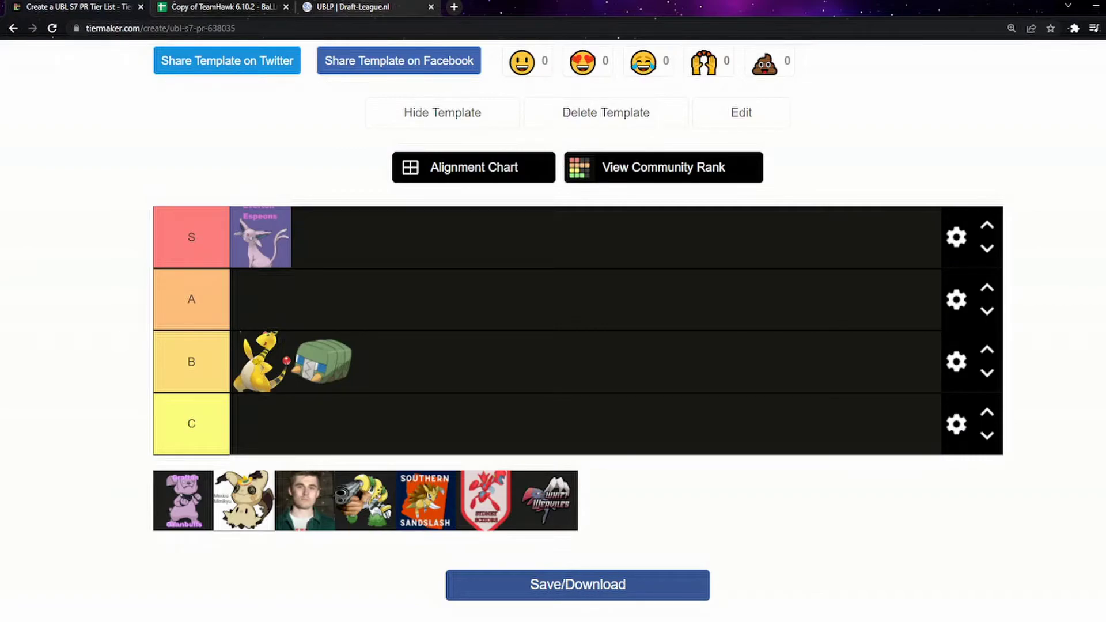
{"action": "left_click_drag", "start_coordinate": [183, 500], "coordinate": [261, 362]}
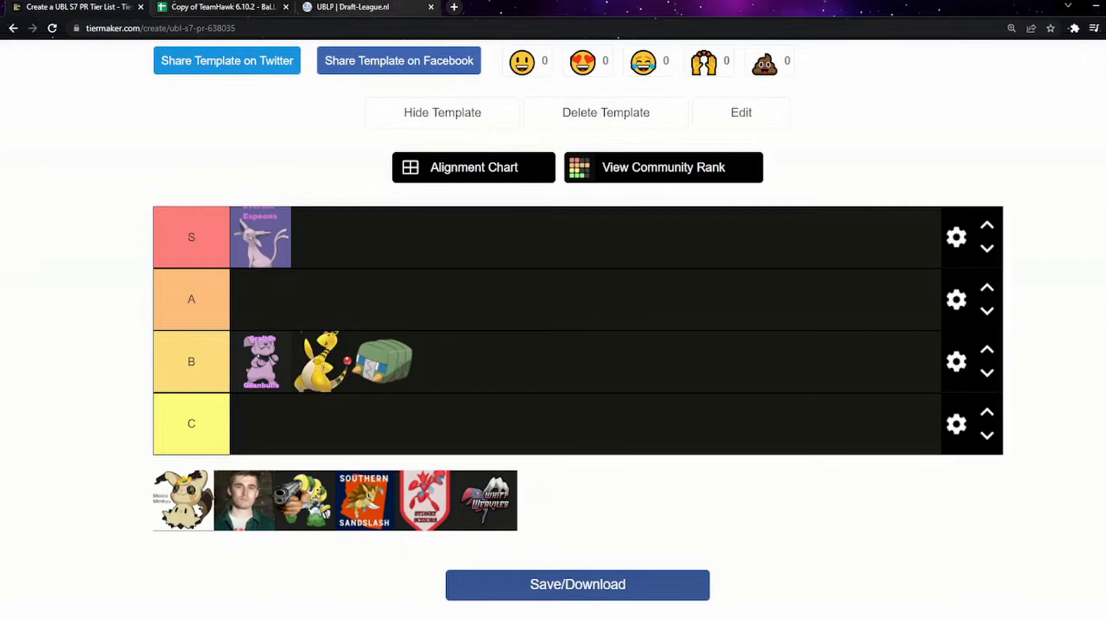
- Return to the matchup spreadsheet, set the viewed matchup to League #5 and bring its whole roster into view
{"action": "key", "text": "ctrl+Tab"}
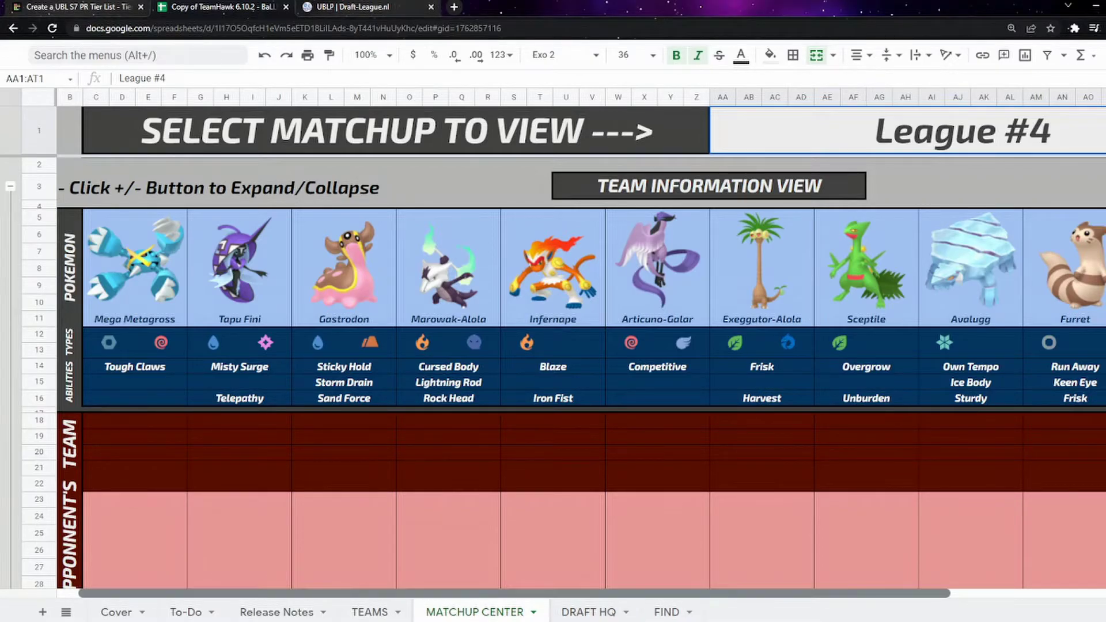
{"action": "scroll", "coordinate": [553, 346], "scroll_direction": "right", "scroll_amount": 5}
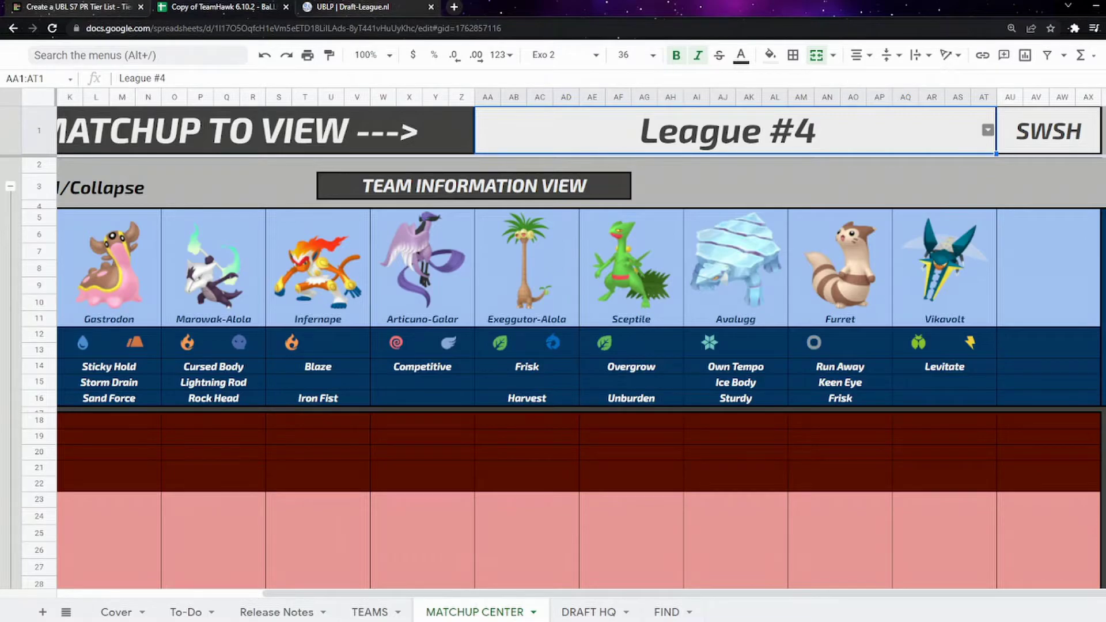
{"action": "key", "text": "Return"}
{"action": "key", "text": "Down"}
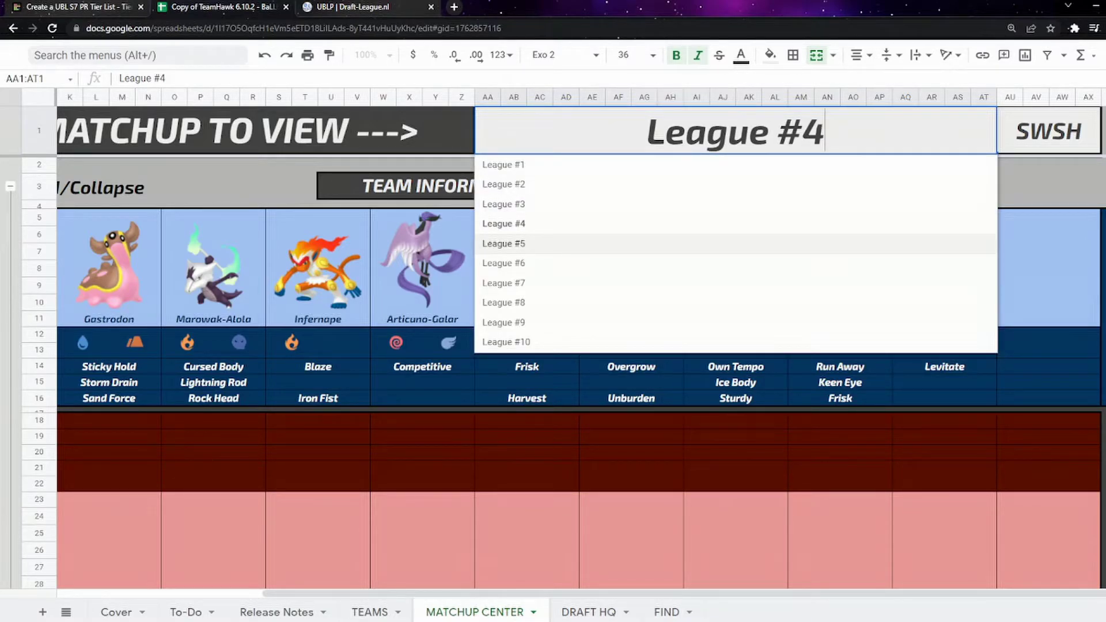
{"action": "key", "text": "Return"}
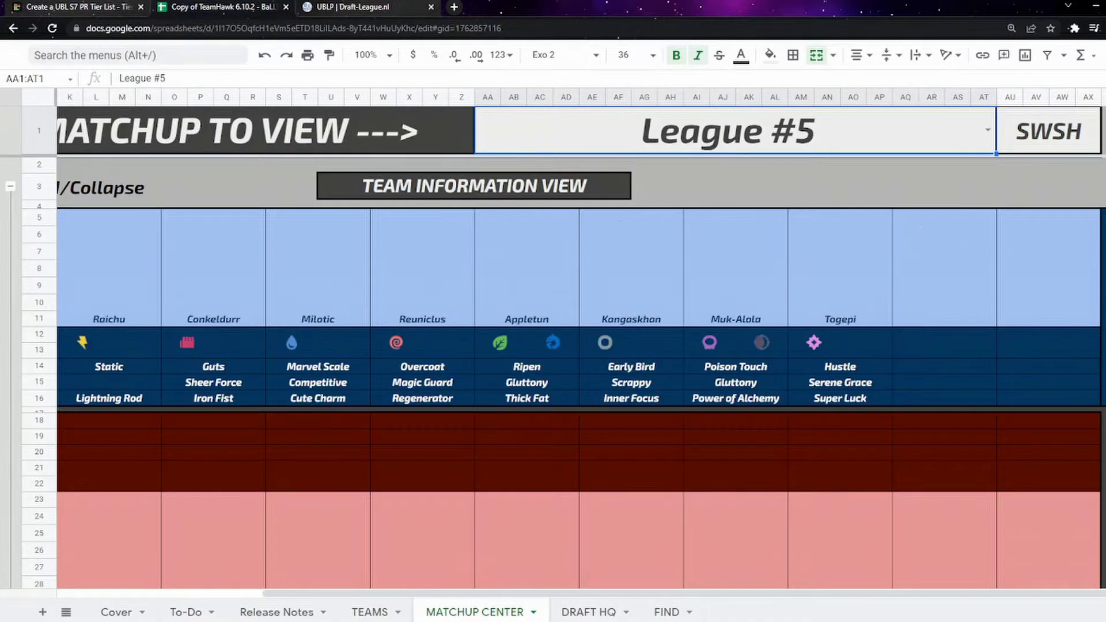
{"action": "scroll", "coordinate": [580, 342], "scroll_direction": "left", "scroll_amount": 5}
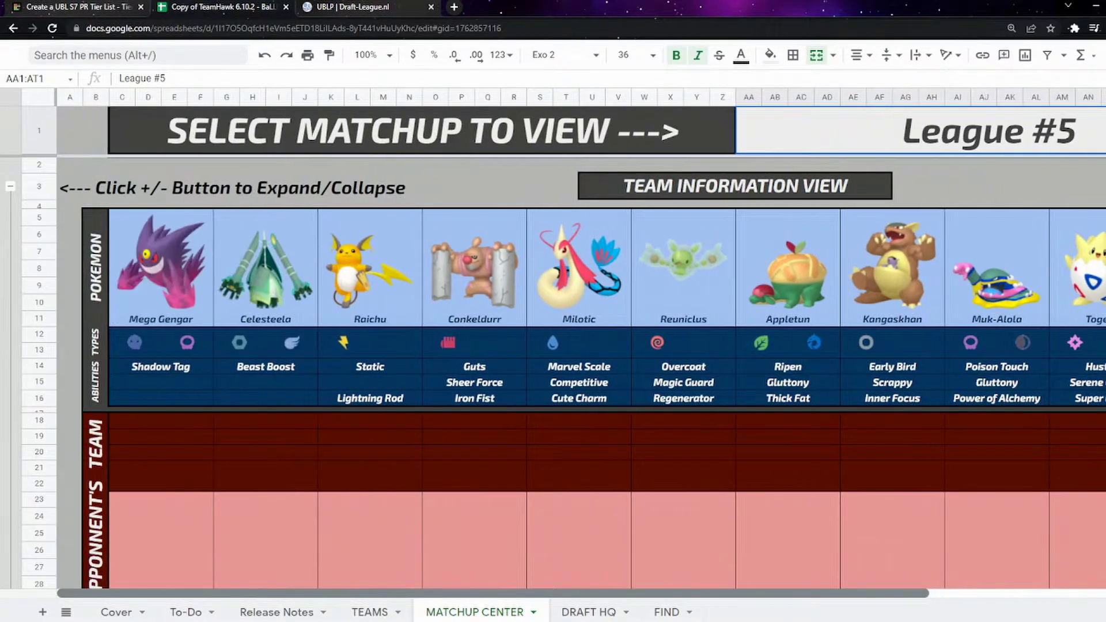
{"action": "scroll", "coordinate": [580, 343], "scroll_direction": "right", "scroll_amount": 1}
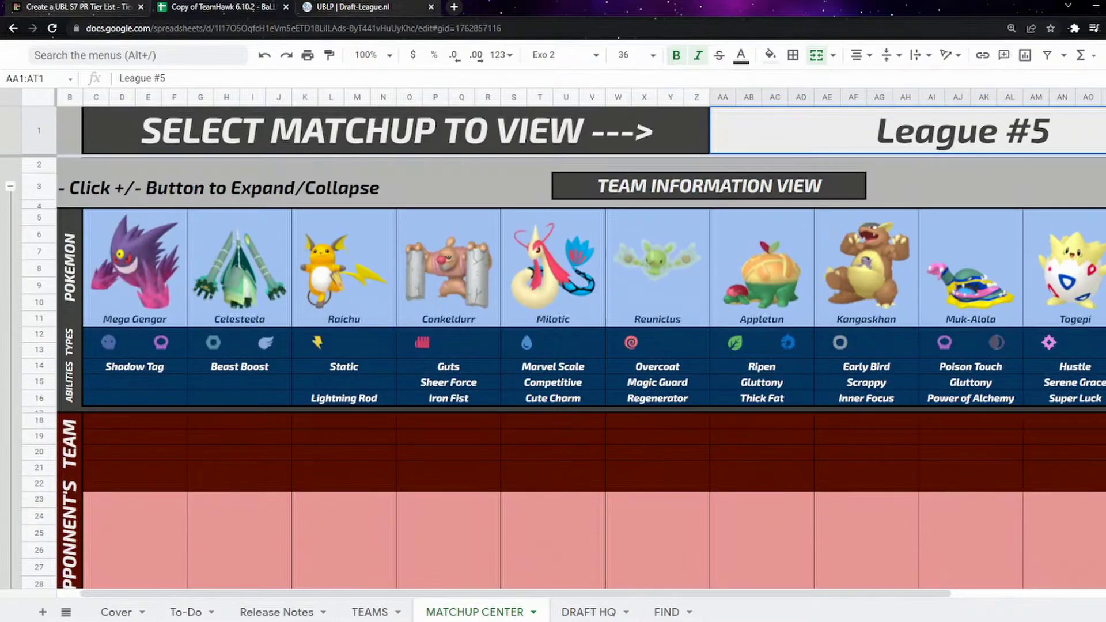
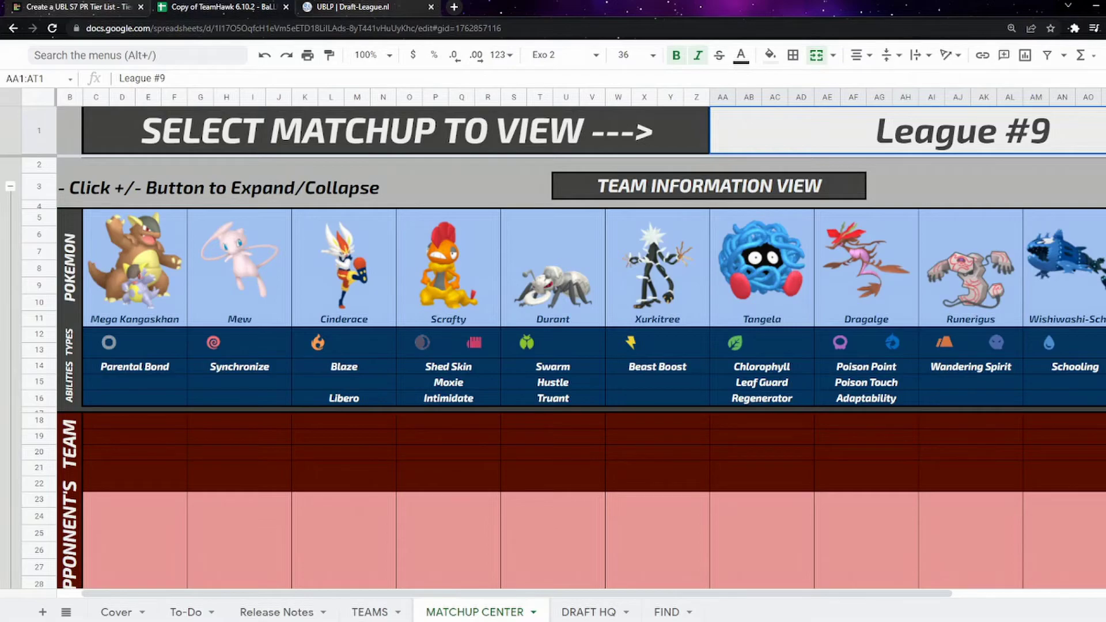
- Examine League #9's type chart and its base stats with team averages
{"action": "scroll", "coordinate": [553, 375], "scroll_direction": "down", "scroll_amount": 15}
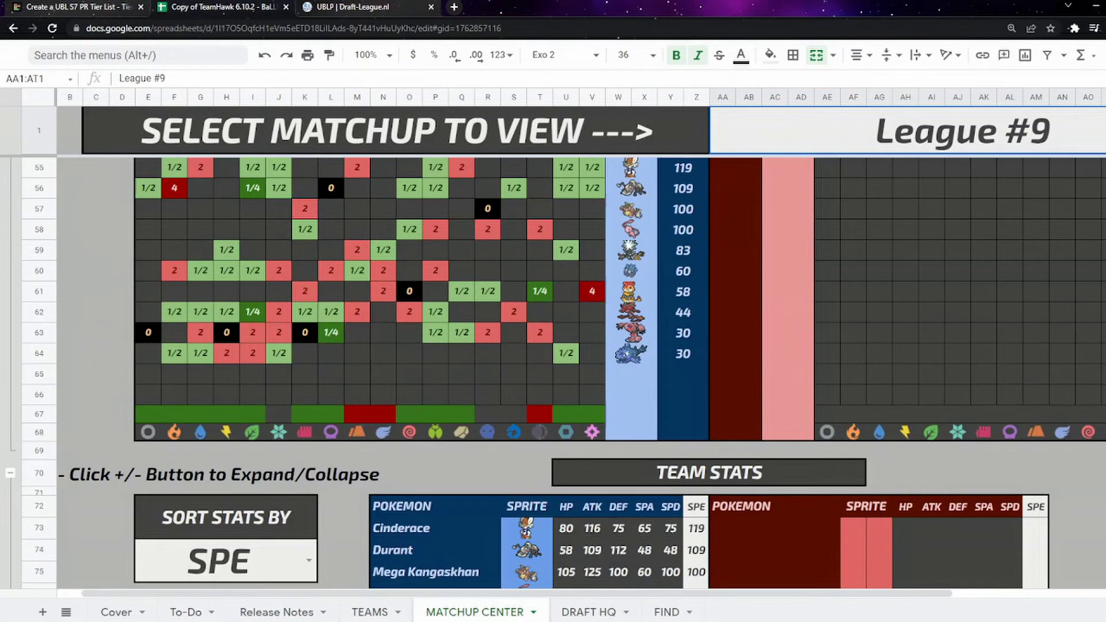
{"action": "scroll", "coordinate": [553, 375], "scroll_direction": "up", "scroll_amount": 5}
{"action": "scroll", "coordinate": [553, 374], "scroll_direction": "down", "scroll_amount": 10}
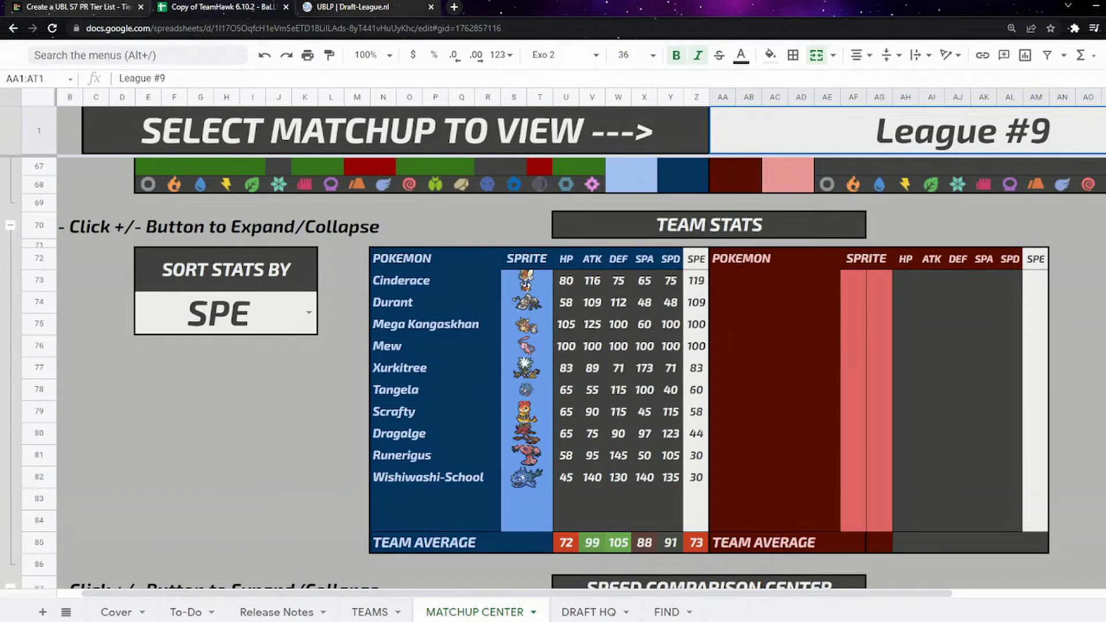
{"action": "scroll", "coordinate": [553, 374], "scroll_direction": "up", "scroll_amount": 18}
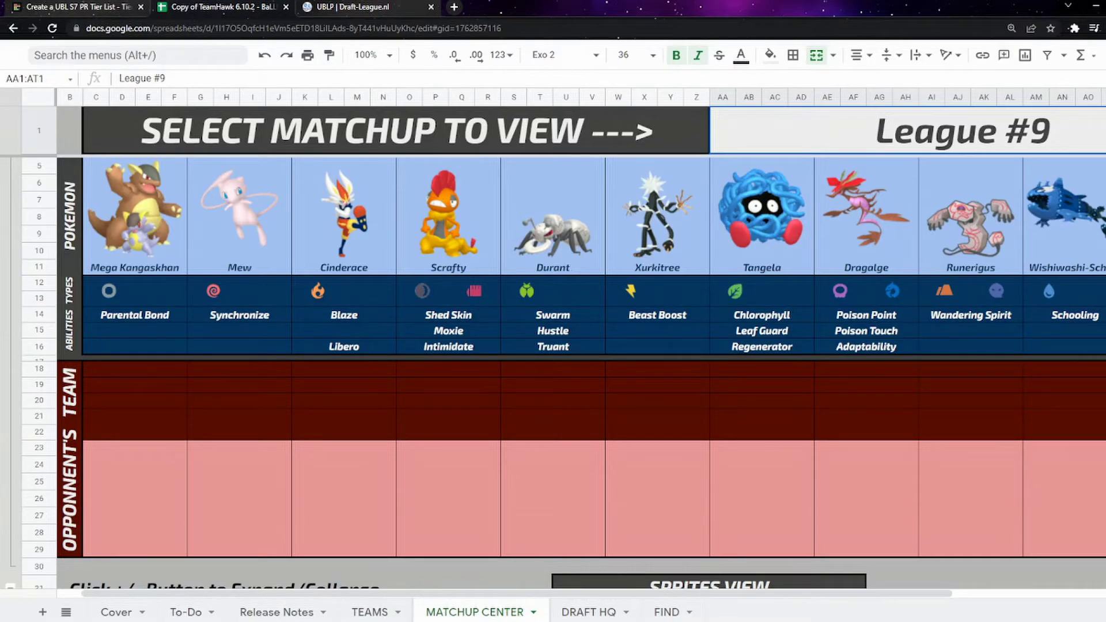
- Go through League #9's sprites view, type chart, team stats and speed comparison once more, ending back at the roster
{"action": "scroll", "coordinate": [553, 374], "scroll_direction": "down", "scroll_amount": 5}
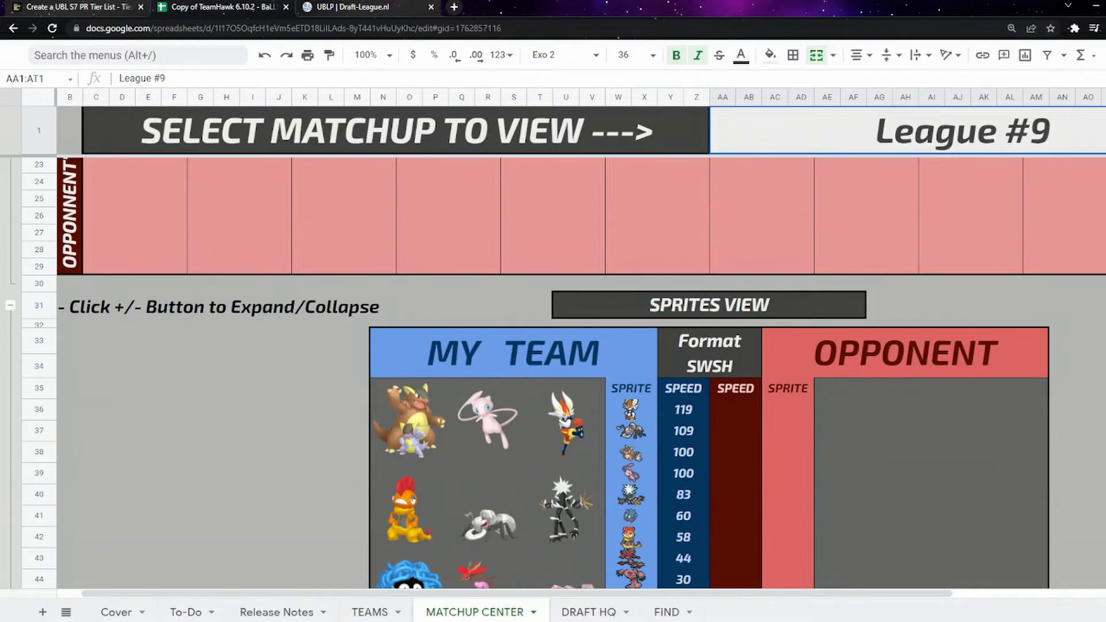
{"action": "scroll", "coordinate": [553, 374], "scroll_direction": "down", "scroll_amount": 6}
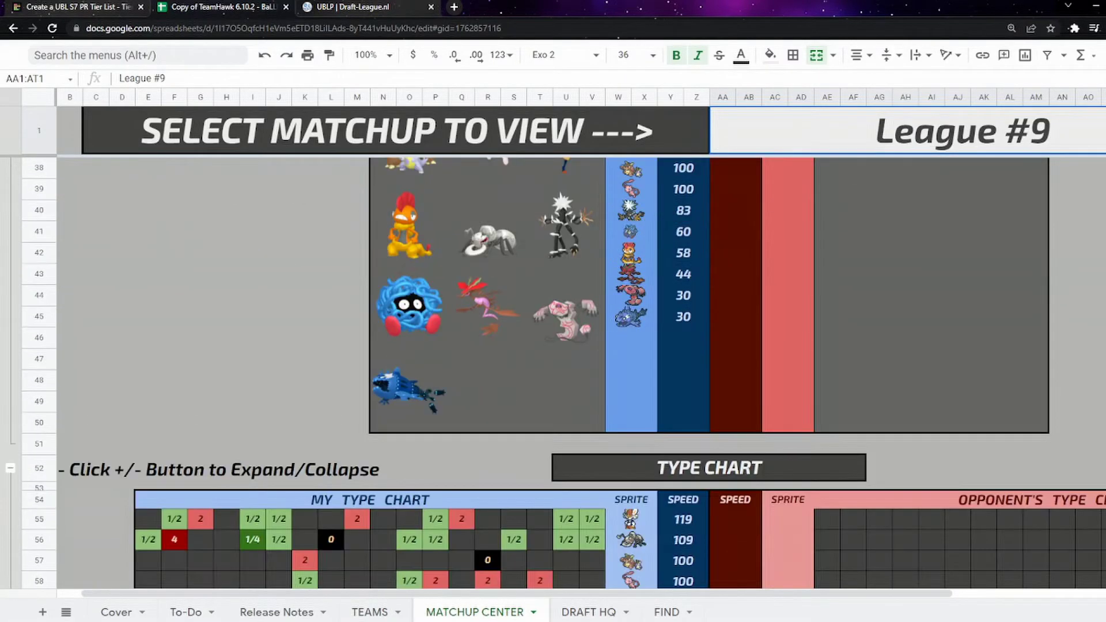
{"action": "scroll", "coordinate": [553, 374], "scroll_direction": "down", "scroll_amount": 3}
{"action": "scroll", "coordinate": [553, 375], "scroll_direction": "down", "scroll_amount": 7}
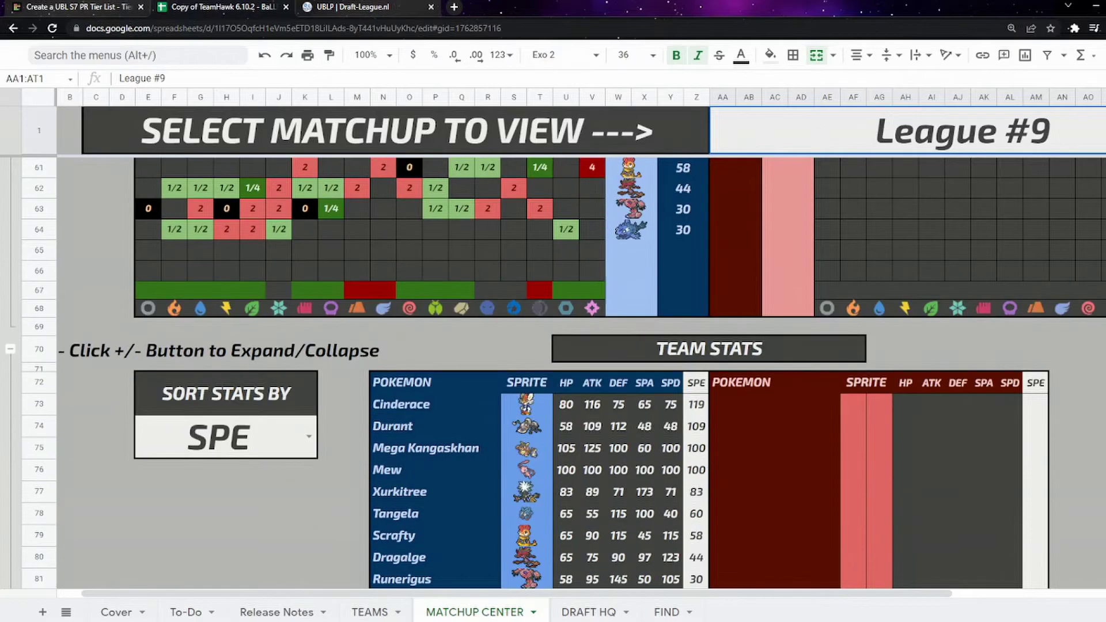
{"action": "scroll", "coordinate": [553, 374], "scroll_direction": "down", "scroll_amount": 3}
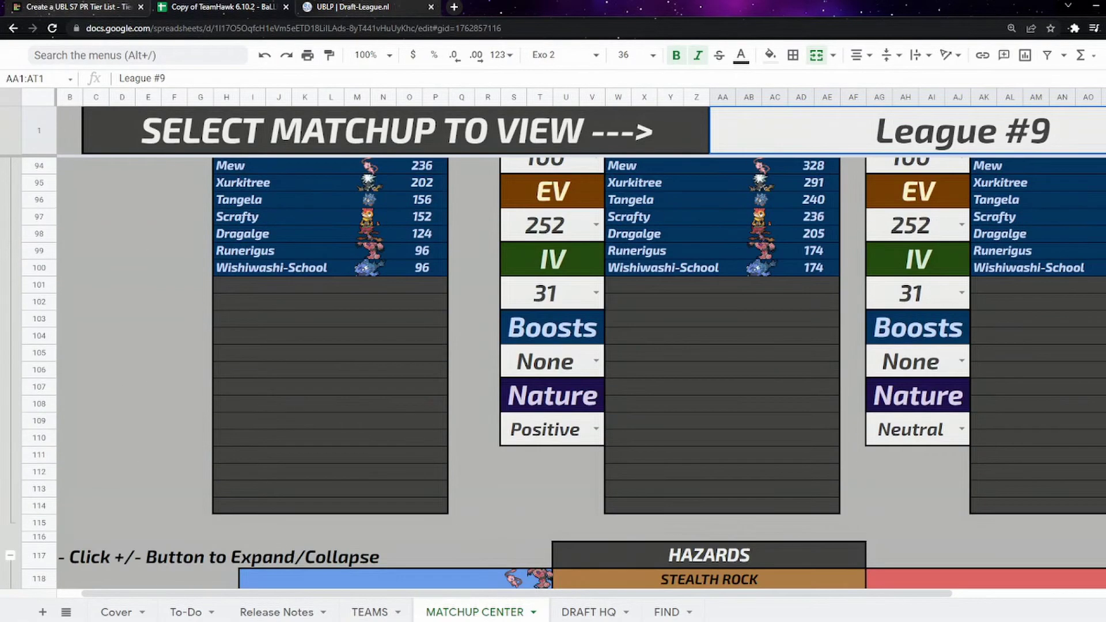
{"action": "scroll", "coordinate": [553, 375], "scroll_direction": "up", "scroll_amount": 10}
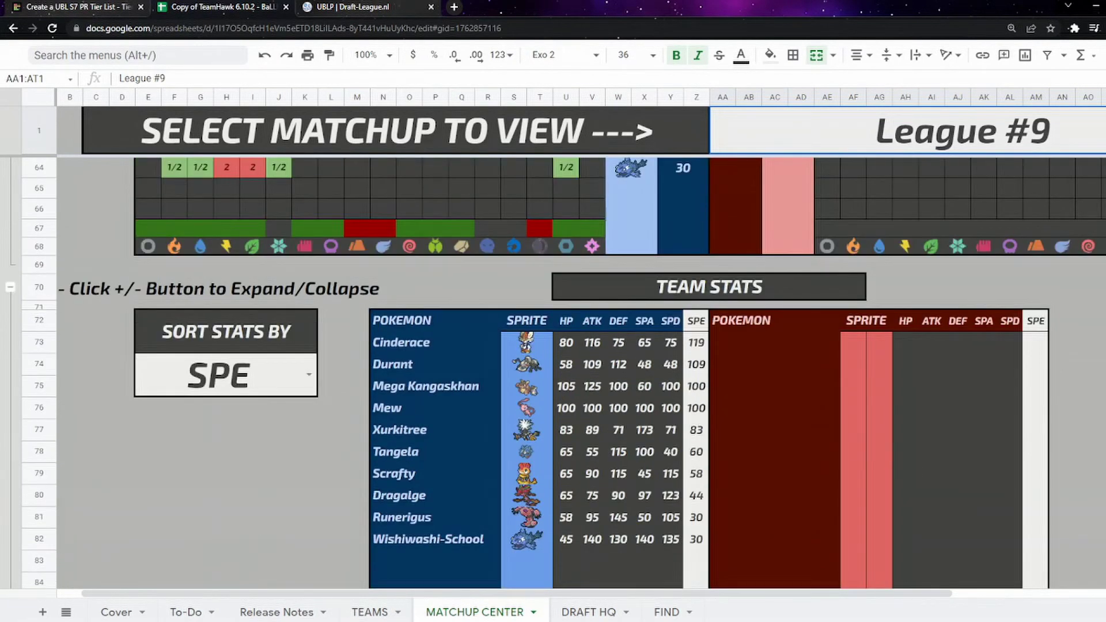
{"action": "scroll", "coordinate": [552, 375], "scroll_direction": "up", "scroll_amount": 15}
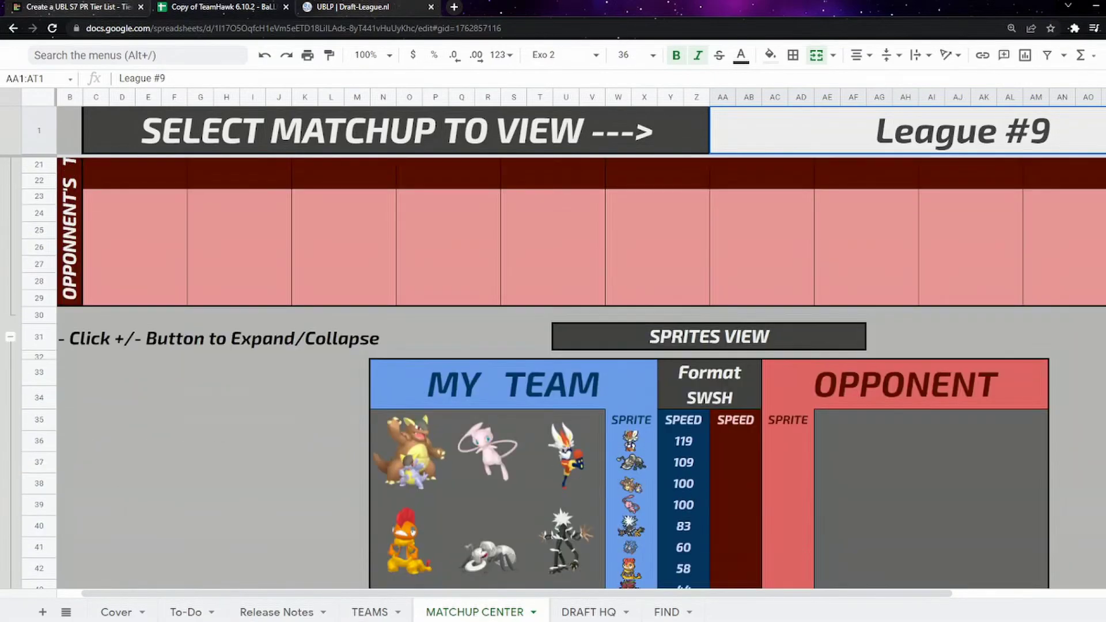
{"action": "scroll", "coordinate": [553, 374], "scroll_direction": "up", "scroll_amount": 2}
- Look over League #9's roster abilities and its sprites with their speed tiers
{"action": "scroll", "coordinate": [553, 374], "scroll_direction": "down", "scroll_amount": 1}
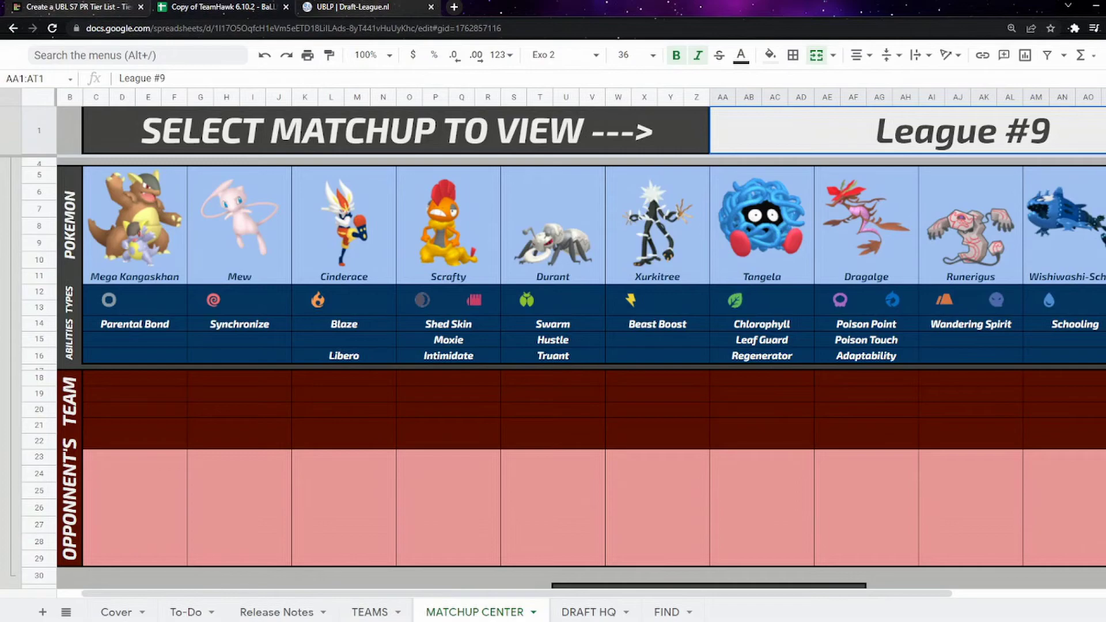
{"action": "scroll", "coordinate": [563, 373], "scroll_direction": "down", "scroll_amount": 8}
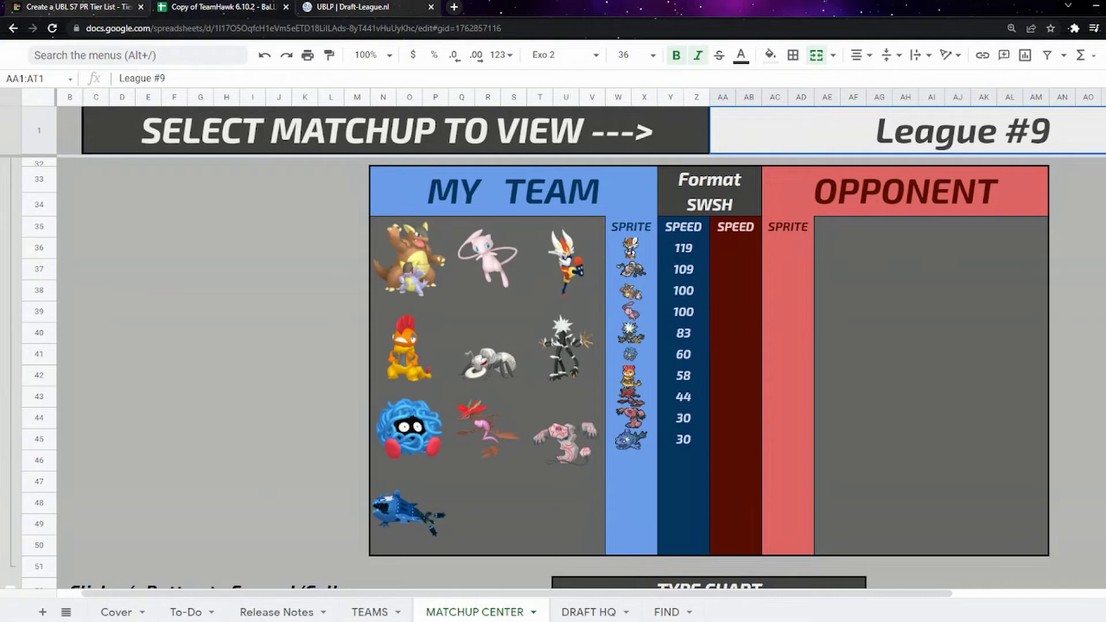
{"action": "scroll", "coordinate": [564, 373], "scroll_direction": "down", "scroll_amount": 2}
{"action": "scroll", "coordinate": [564, 374], "scroll_direction": "up", "scroll_amount": 2}
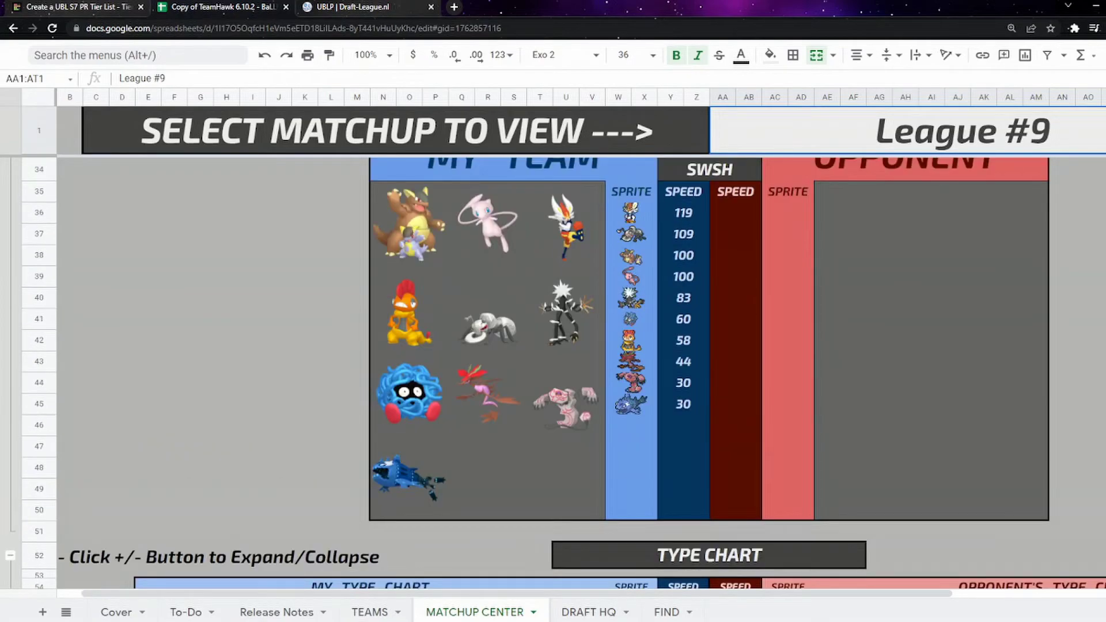
{"action": "scroll", "coordinate": [563, 373], "scroll_direction": "up", "scroll_amount": 8}
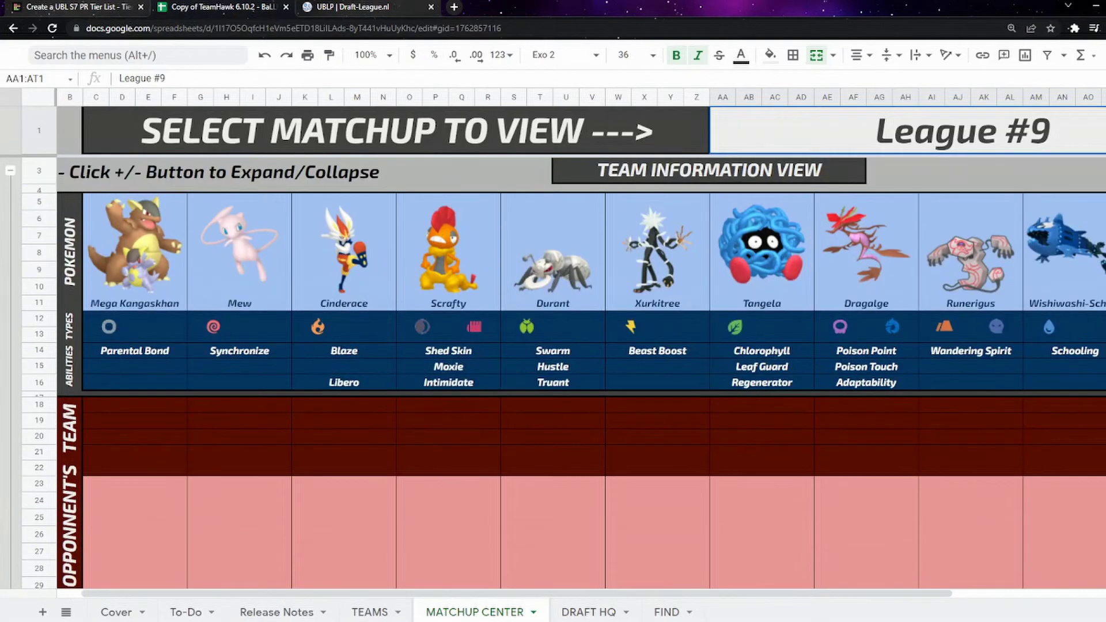
{"action": "scroll", "coordinate": [563, 373], "scroll_direction": "down", "scroll_amount": 1}
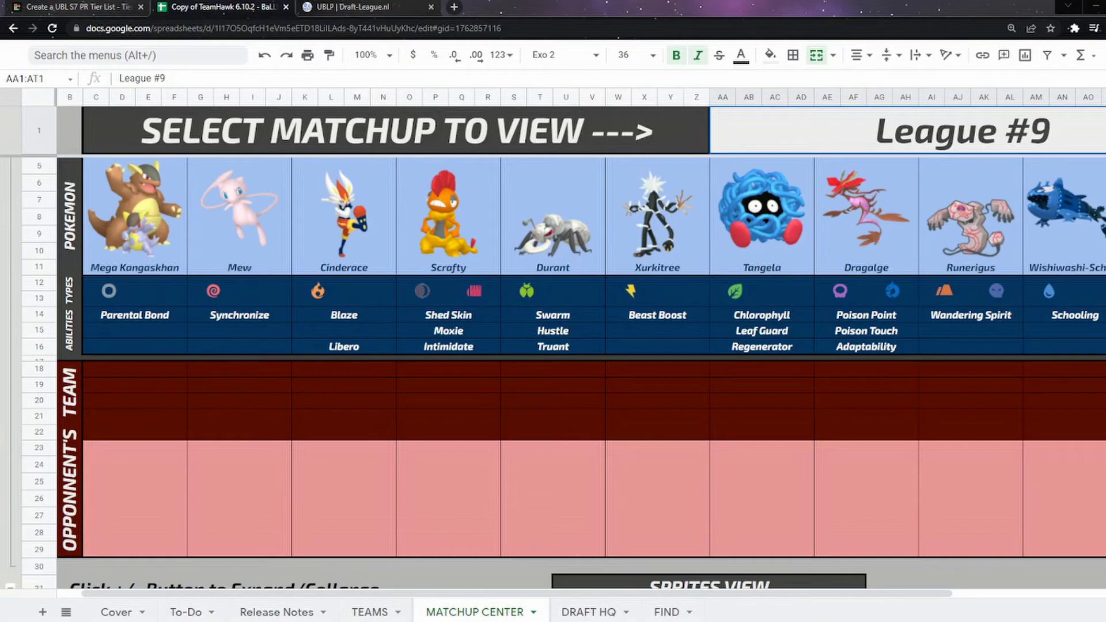
{"action": "left_click", "coordinate": [135, 369]}
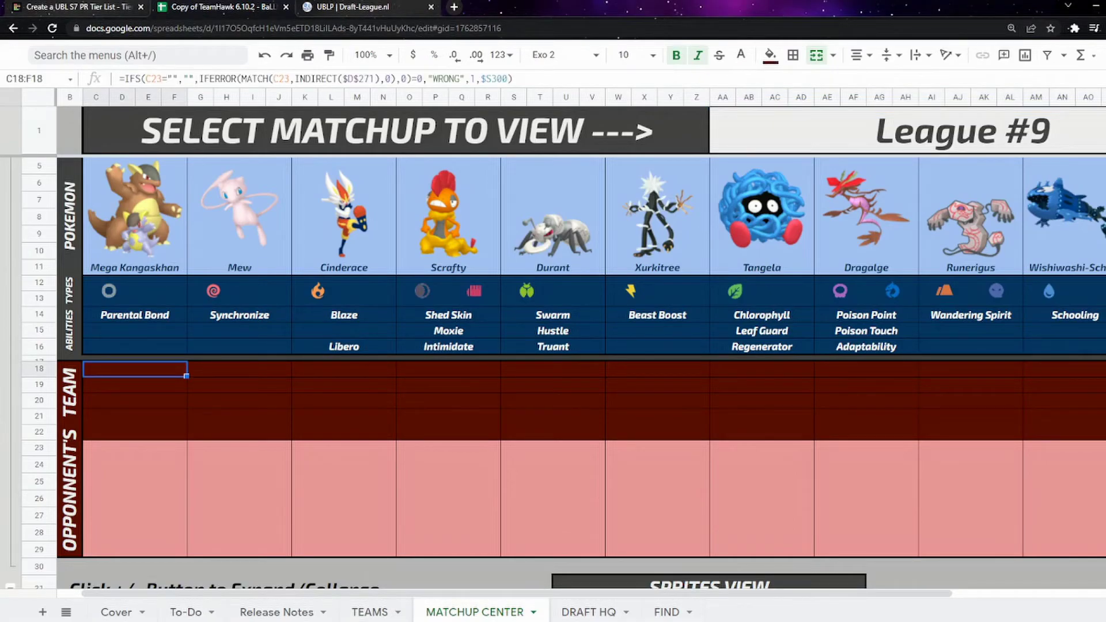
- Switch to the TierMaker tier list and move the Southern Sandslash from the B tier to the first spot in C
{"action": "key", "text": "ctrl+shift+Tab"}
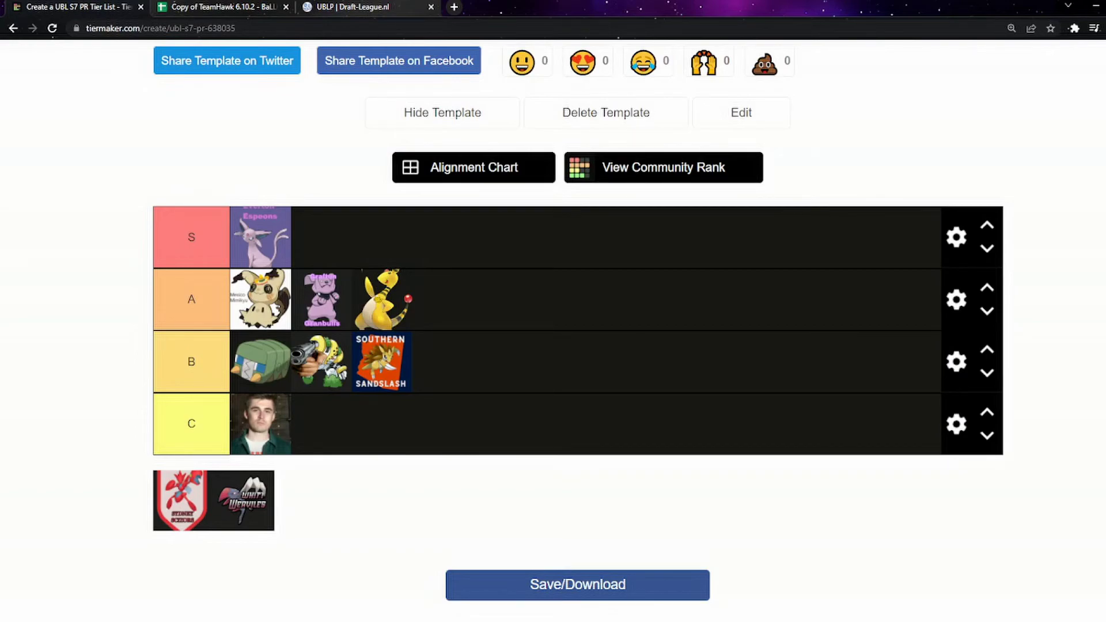
{"action": "left_click_drag", "start_coordinate": [380, 361], "coordinate": [261, 423]}
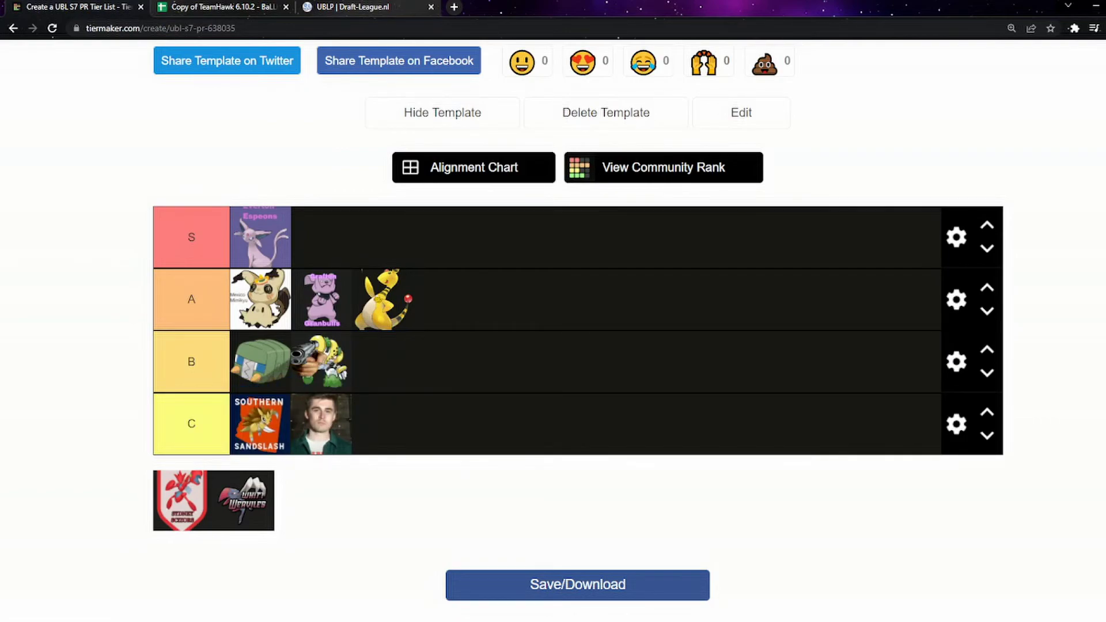
- Place the Sydney Scizors logo in the second spot of the B tier, just before the logo with the gun
{"action": "left_click_drag", "start_coordinate": [180, 500], "coordinate": [314, 364]}
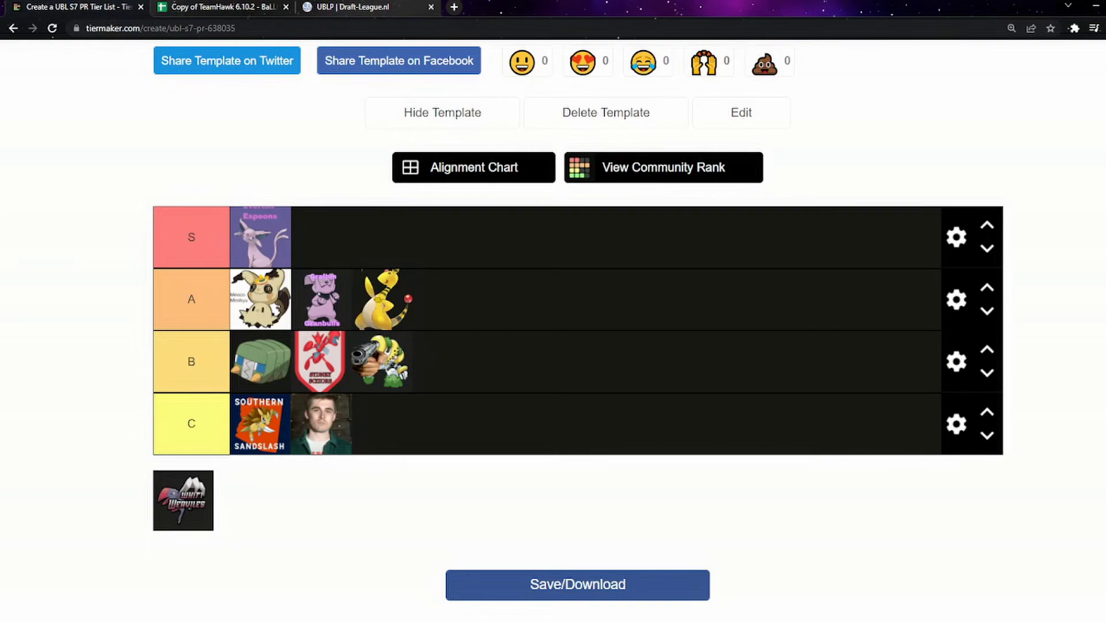
- Switch to the matchup spreadsheet in Google Sheets and set the matchup to view to League #10
{"action": "key", "text": "ctrl+Tab"}
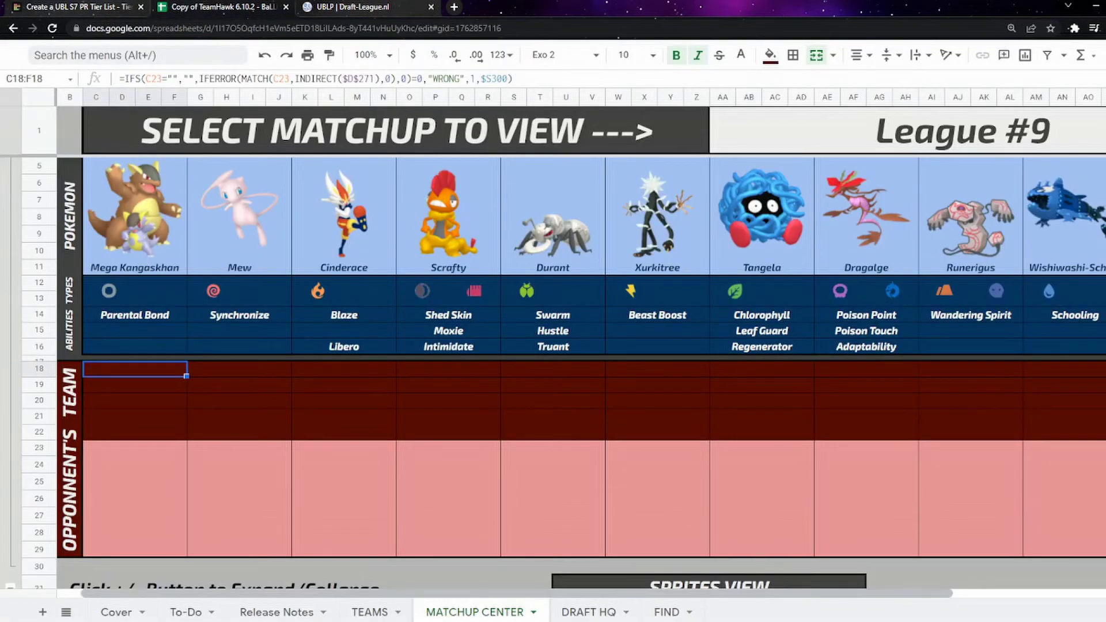
{"action": "scroll", "coordinate": [576, 345], "scroll_direction": "right", "scroll_amount": 5}
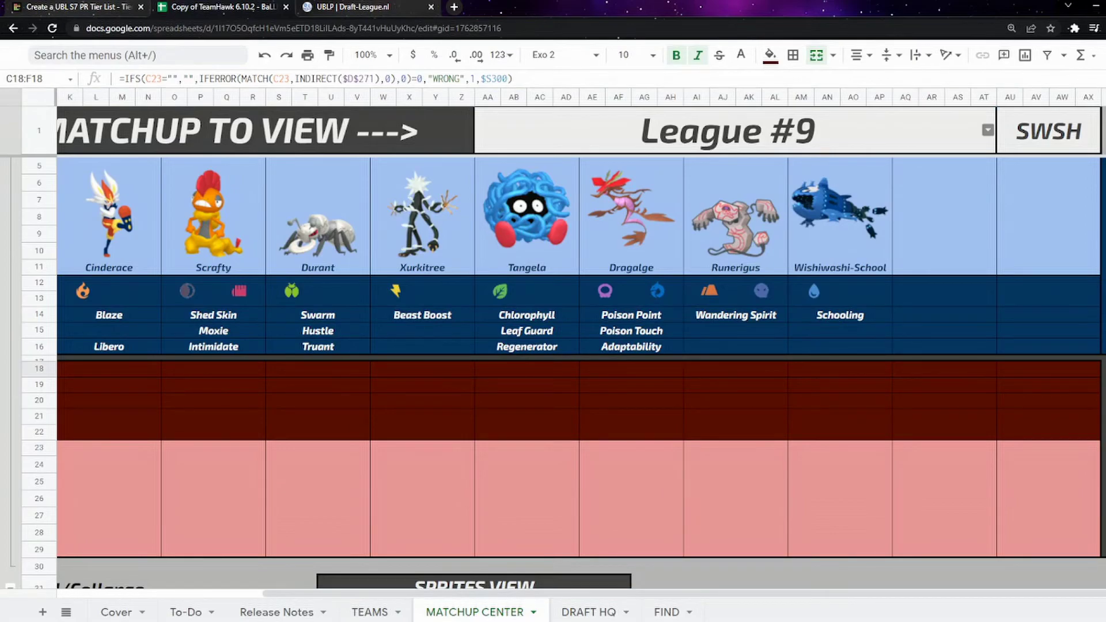
{"action": "left_click", "coordinate": [987, 129]}
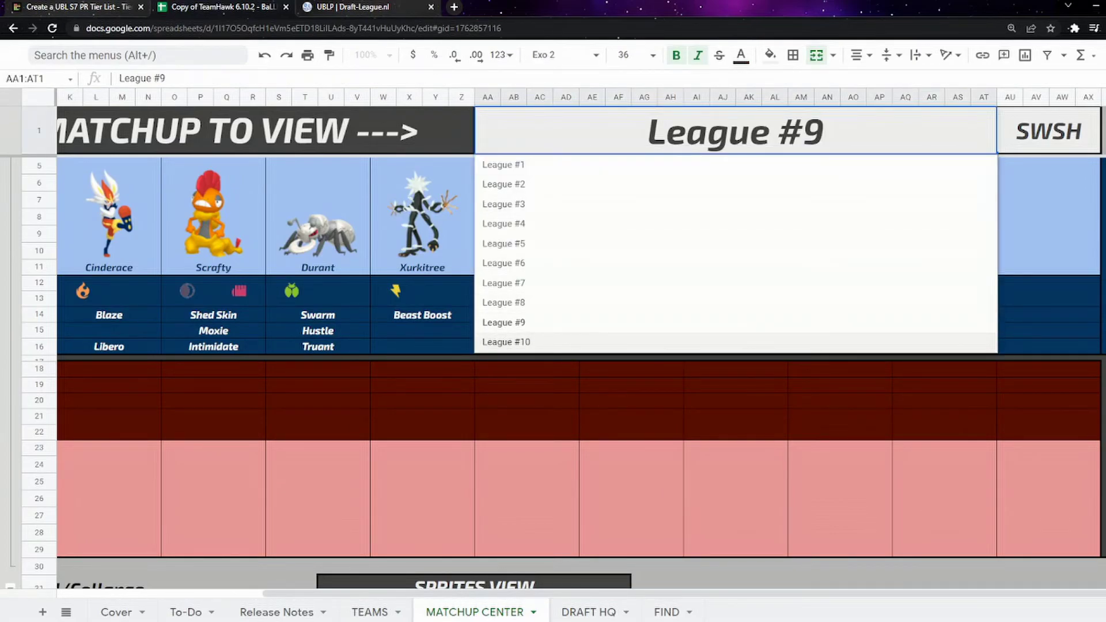
{"action": "key", "text": "Return"}
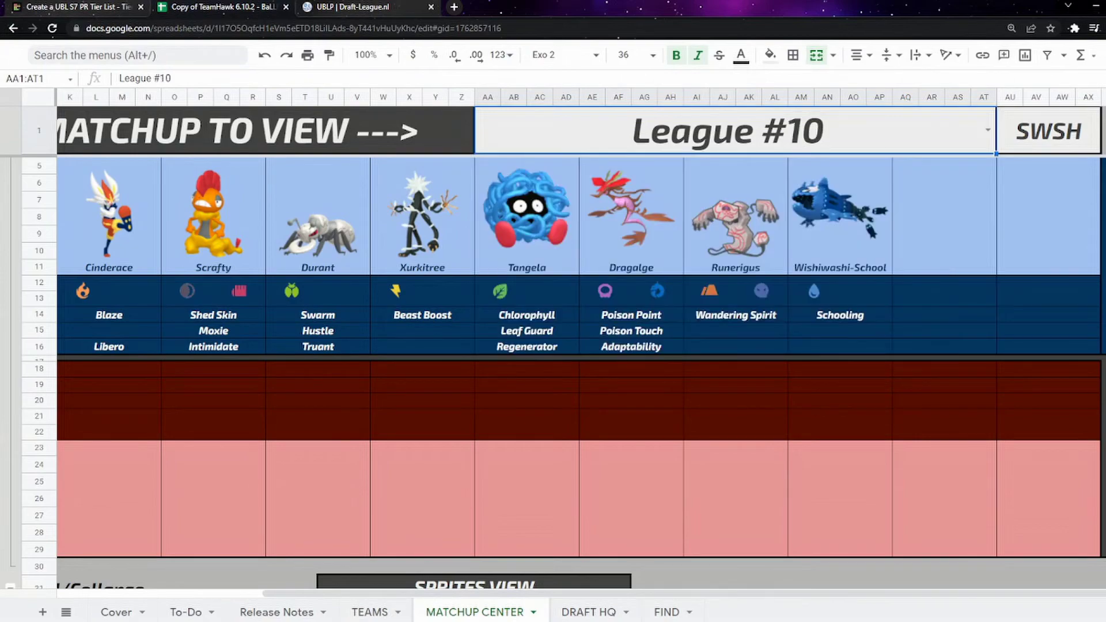
- Examine League #10's roster with its types and abilities, plus its type chart and speed tiers
{"action": "scroll", "coordinate": [553, 346], "scroll_direction": "left", "scroll_amount": 5}
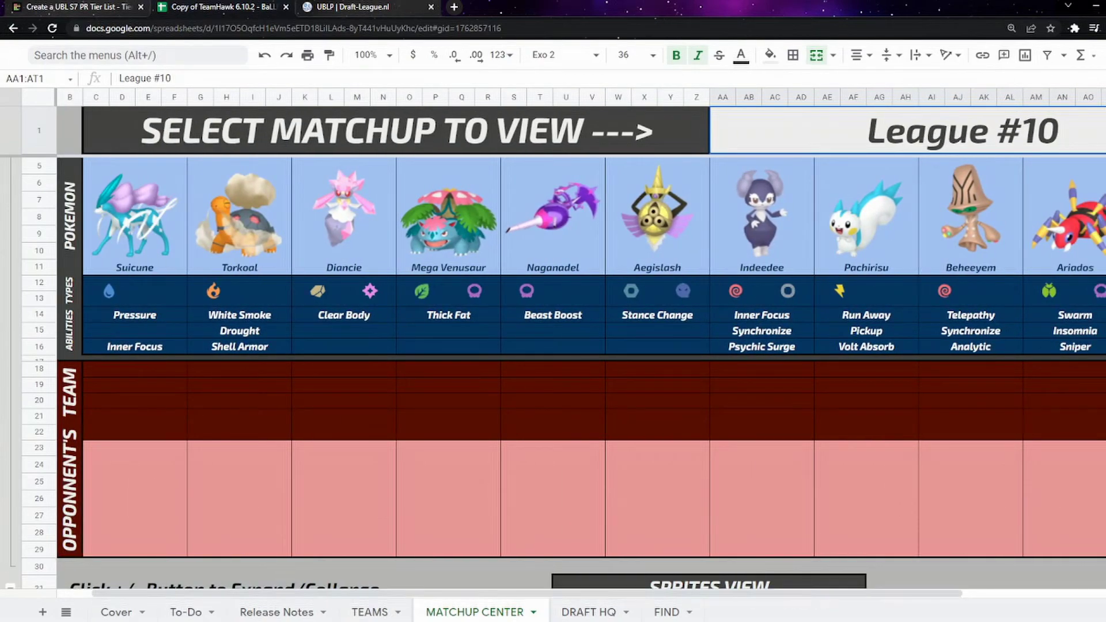
{"action": "scroll", "coordinate": [580, 342], "scroll_direction": "right", "scroll_amount": 3}
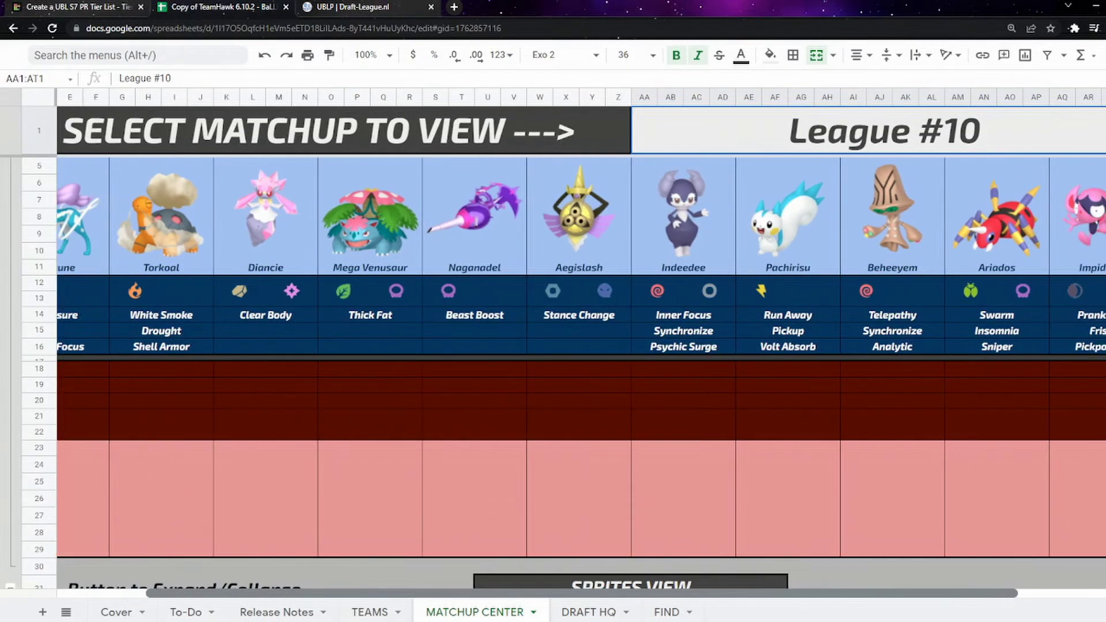
{"action": "scroll", "coordinate": [580, 343], "scroll_direction": "left", "scroll_amount": 4}
{"action": "scroll", "coordinate": [581, 343], "scroll_direction": "right", "scroll_amount": 1}
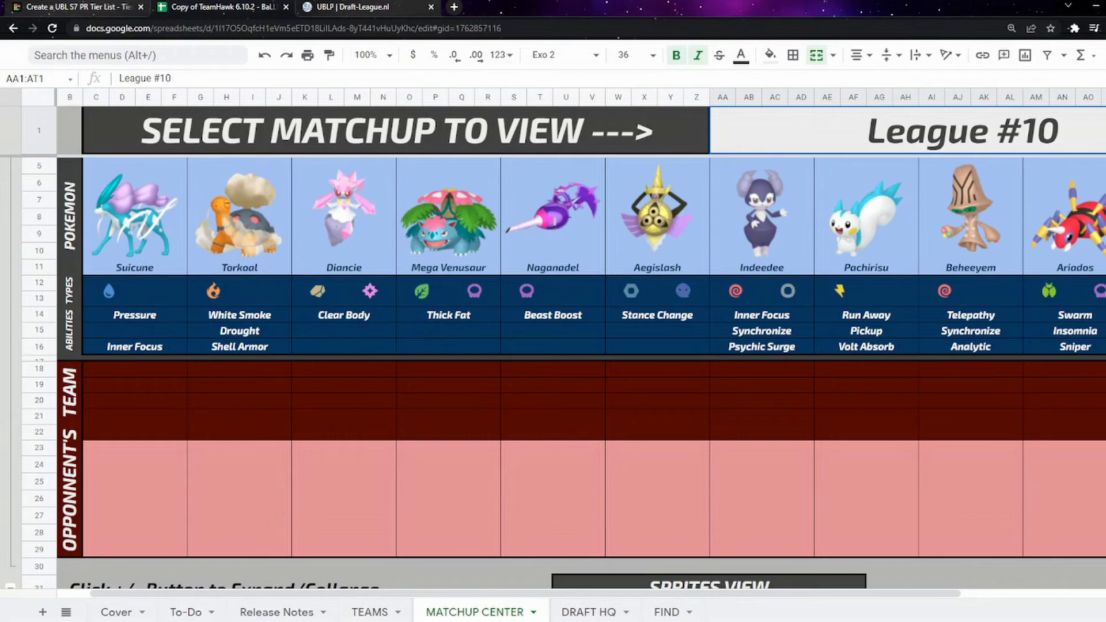
{"action": "left_click_drag", "start_coordinate": [526, 592], "coordinate": [549, 593]}
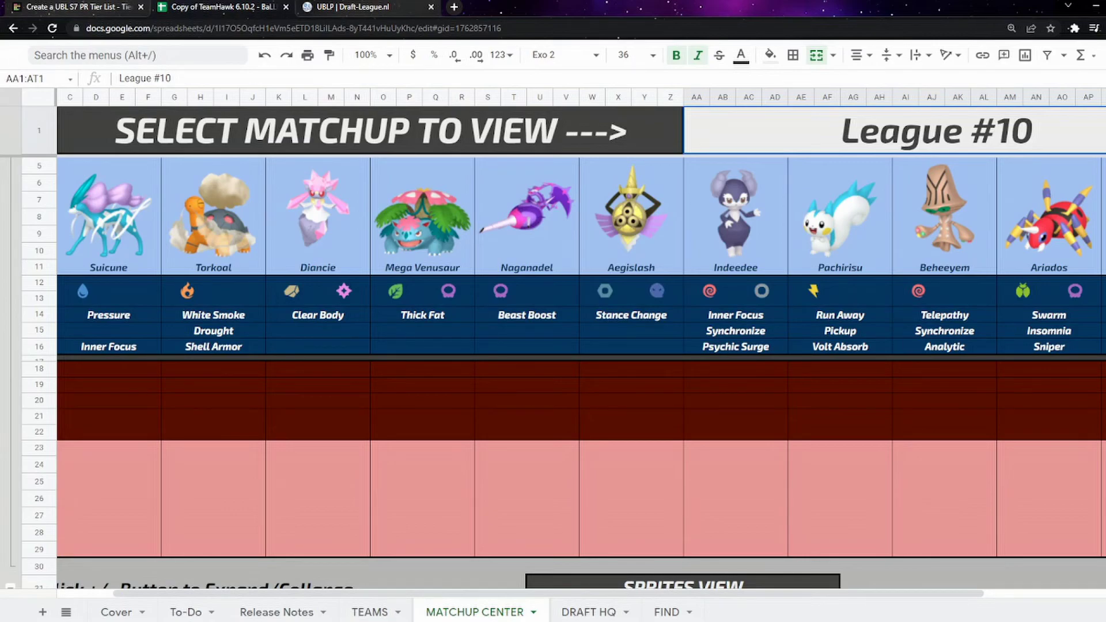
{"action": "scroll", "coordinate": [553, 375], "scroll_direction": "down", "scroll_amount": 15}
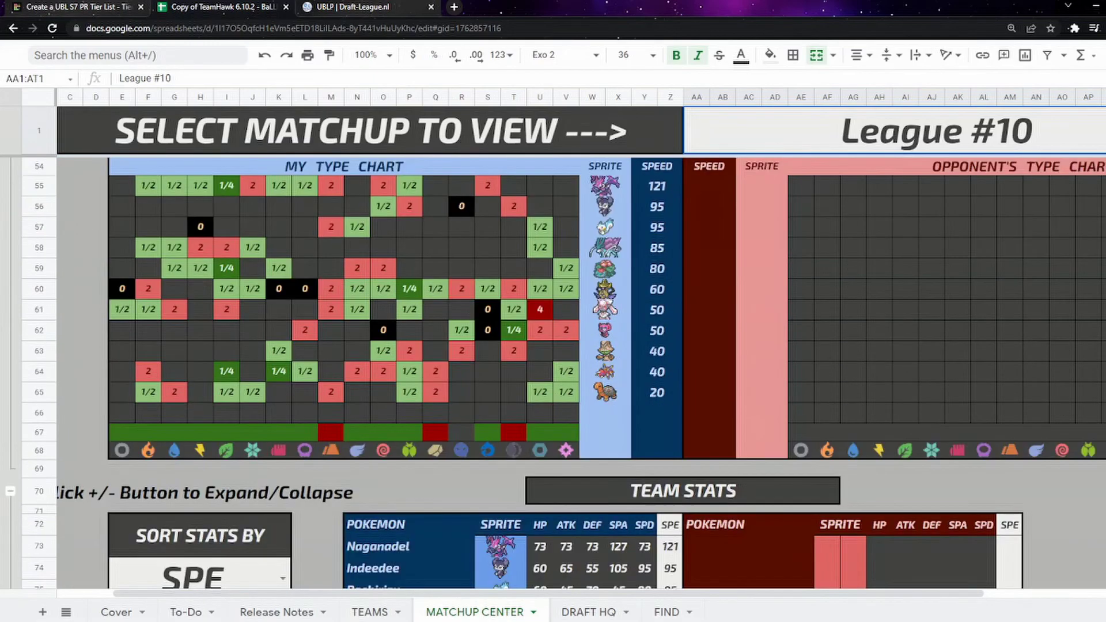
{"action": "scroll", "coordinate": [553, 374], "scroll_direction": "up", "scroll_amount": 2}
{"action": "scroll", "coordinate": [553, 374], "scroll_direction": "down", "scroll_amount": 2}
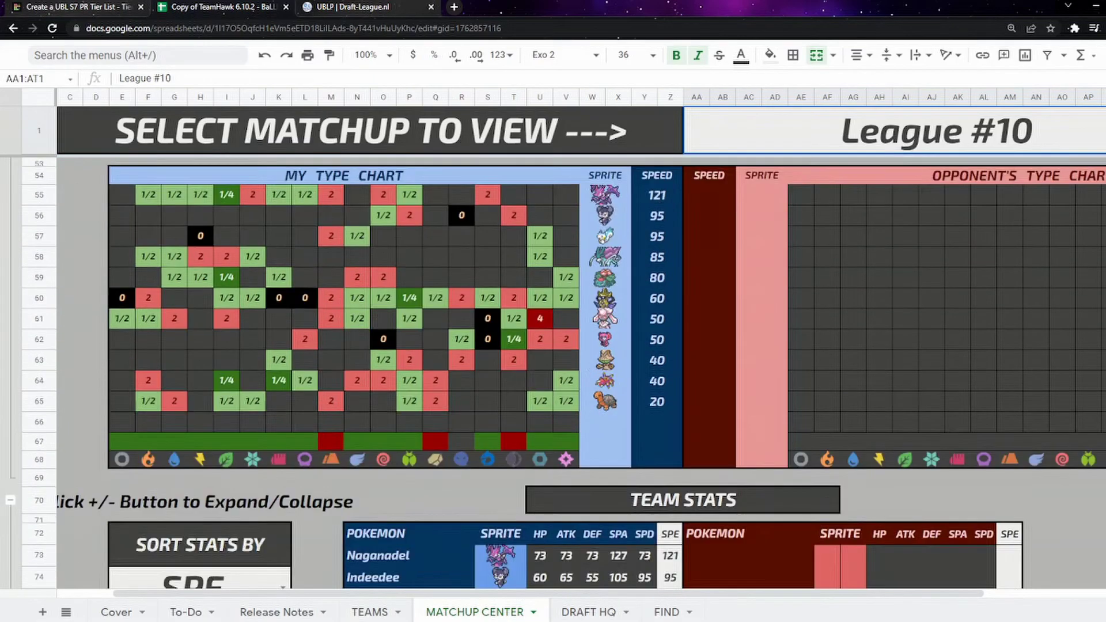
{"action": "scroll", "coordinate": [553, 374], "scroll_direction": "down", "scroll_amount": 3}
{"action": "scroll", "coordinate": [553, 375], "scroll_direction": "up", "scroll_amount": 4}
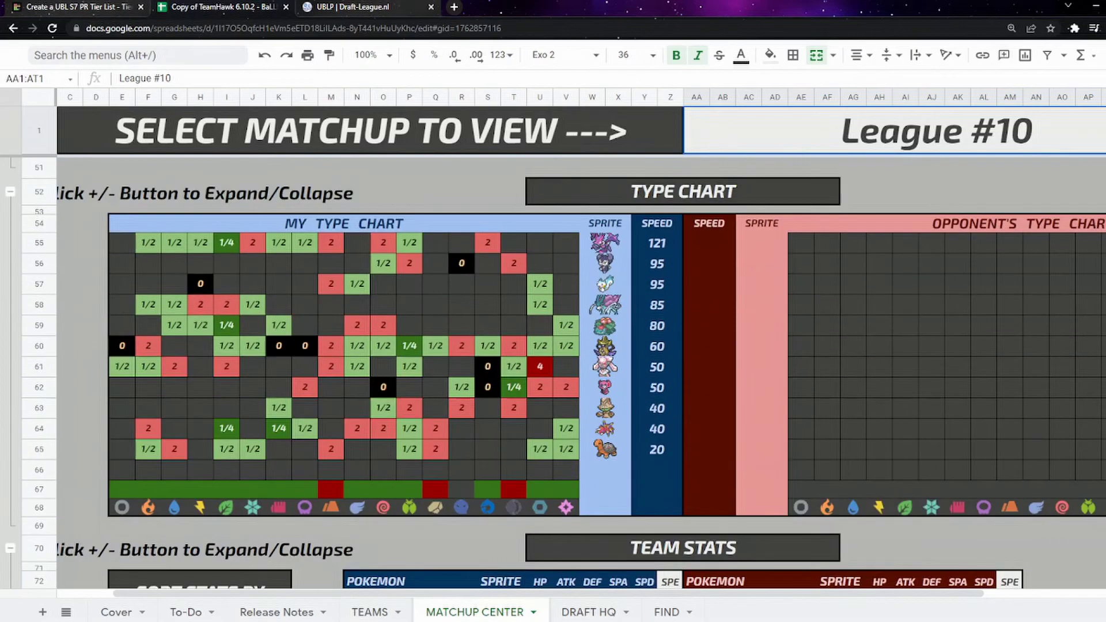
- Return to League #10's team information view and review the full roster from Suicune to Impidimp again
{"action": "scroll", "coordinate": [553, 374], "scroll_direction": "up", "scroll_amount": 15}
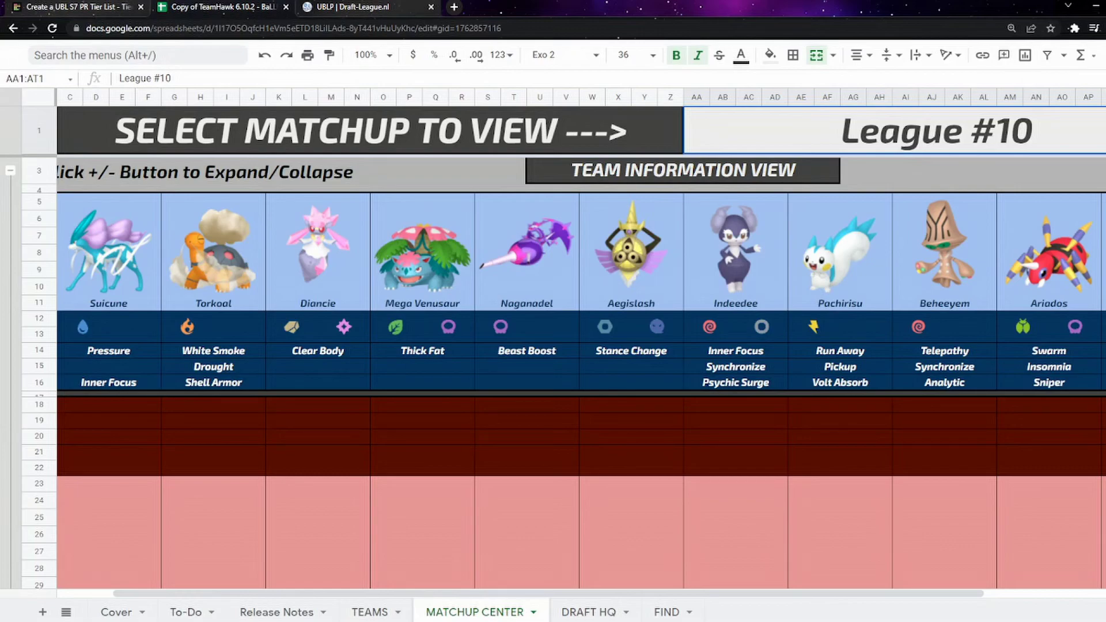
{"action": "scroll", "coordinate": [553, 346], "scroll_direction": "right", "scroll_amount": 3}
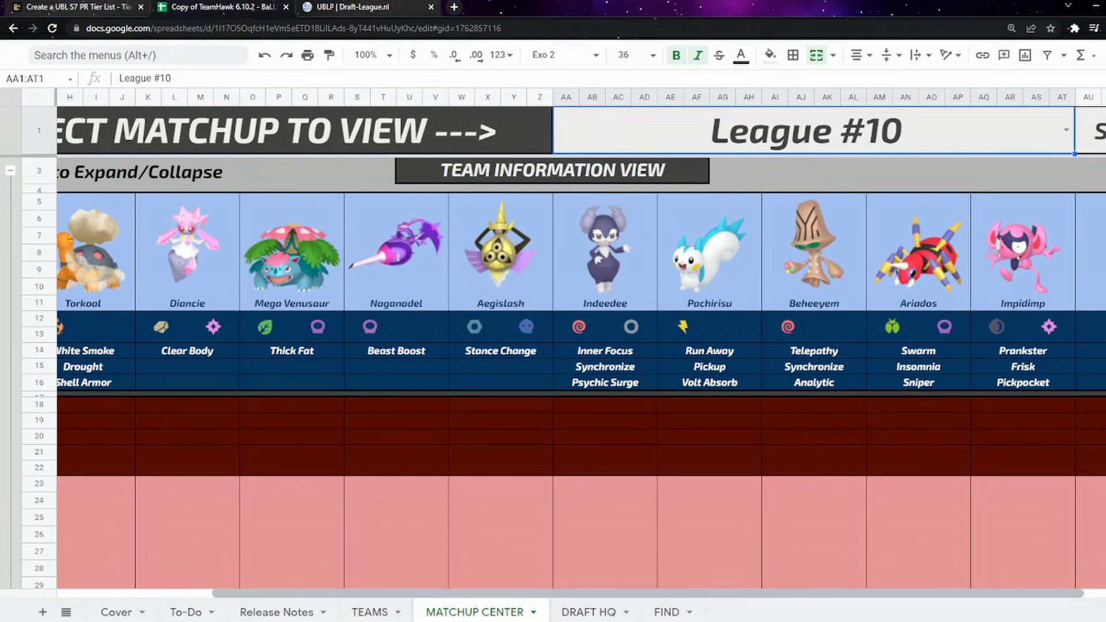
{"action": "scroll", "coordinate": [553, 346], "scroll_direction": "left", "scroll_amount": 3}
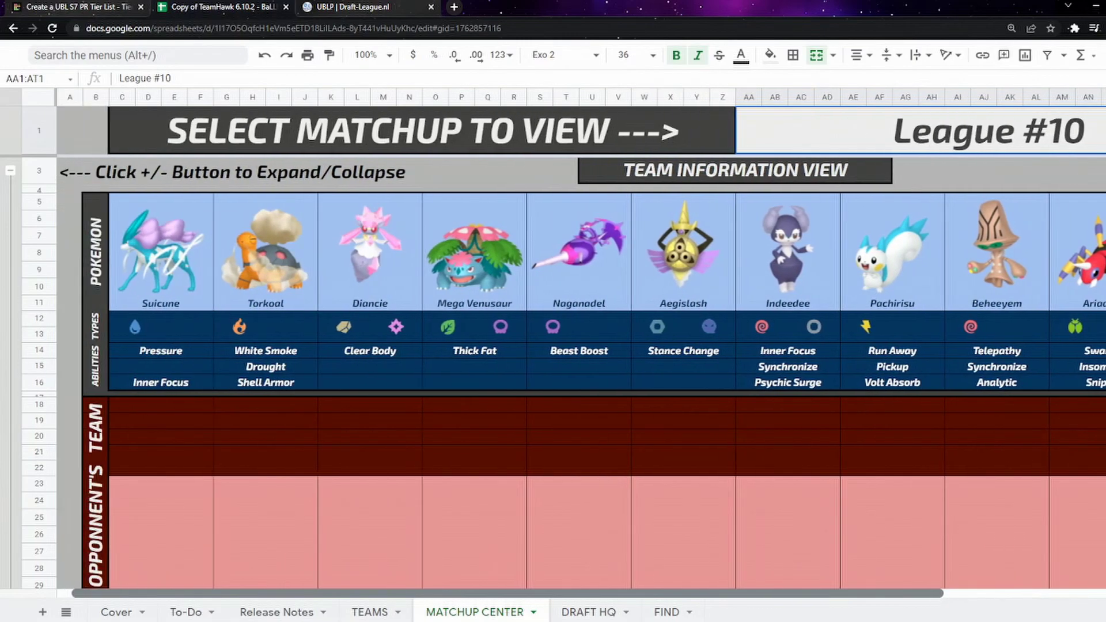
{"action": "scroll", "coordinate": [582, 342], "scroll_direction": "right", "scroll_amount": 4}
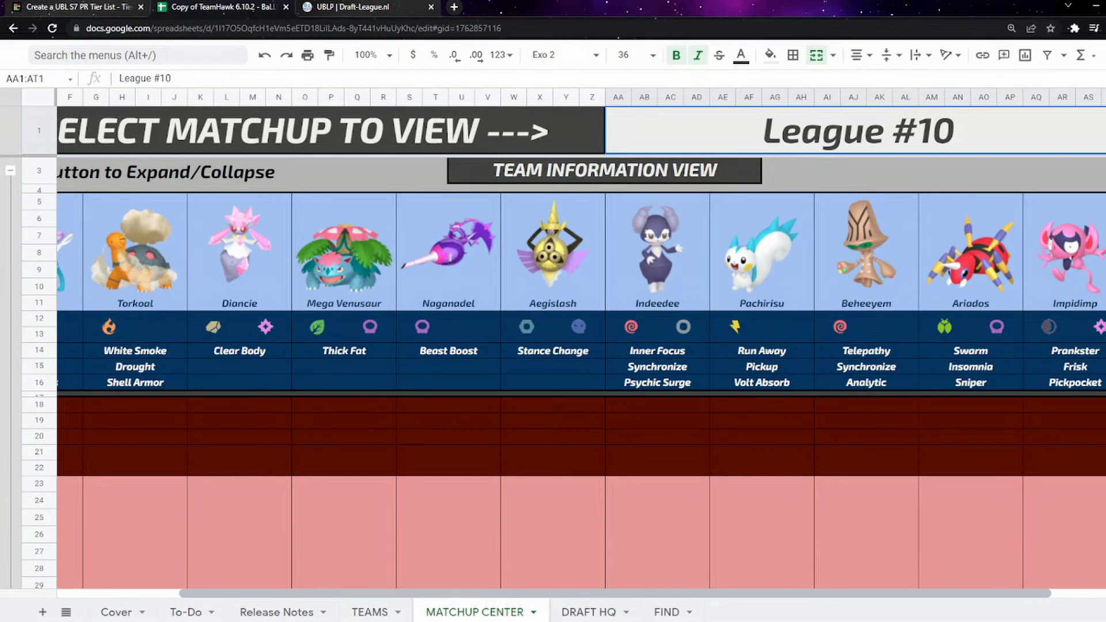
{"action": "left_click", "coordinate": [866, 539]}
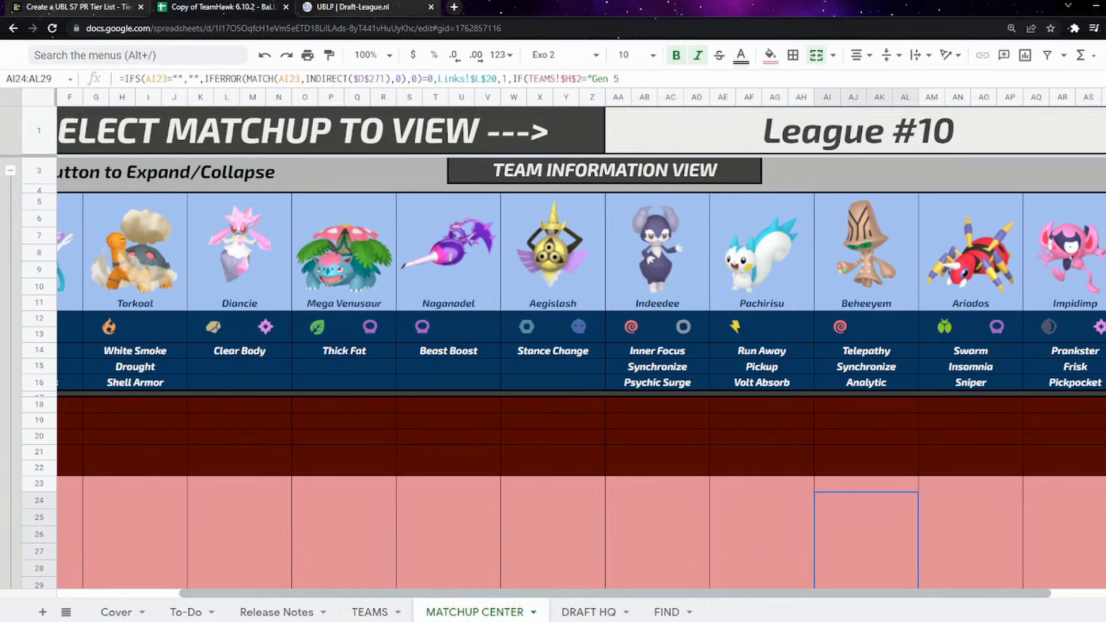
{"action": "scroll", "coordinate": [581, 343], "scroll_direction": "left", "scroll_amount": 3}
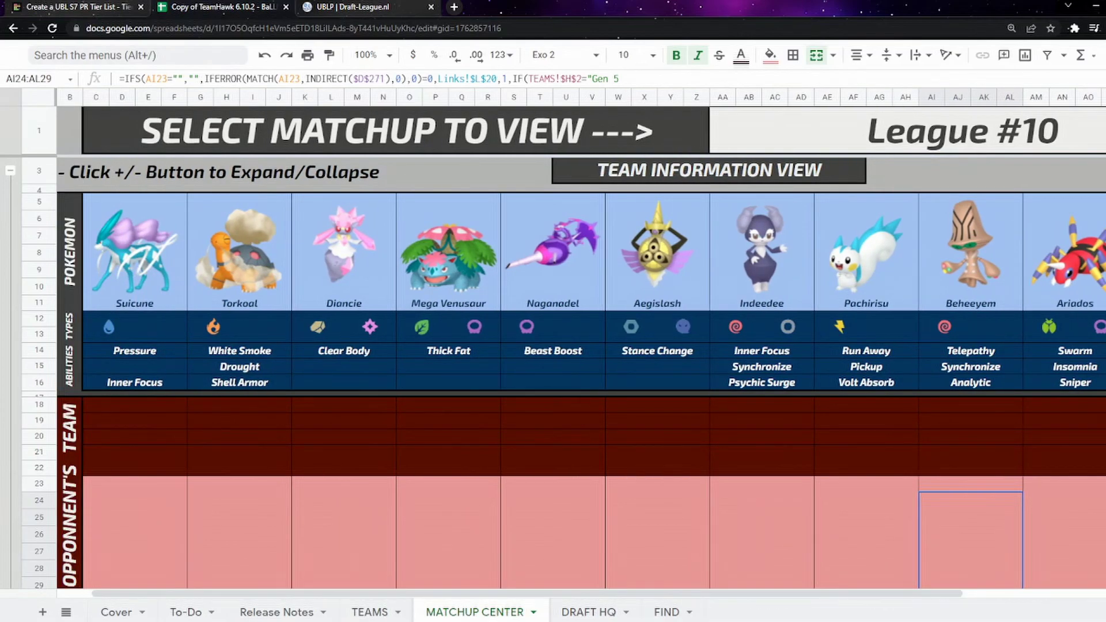